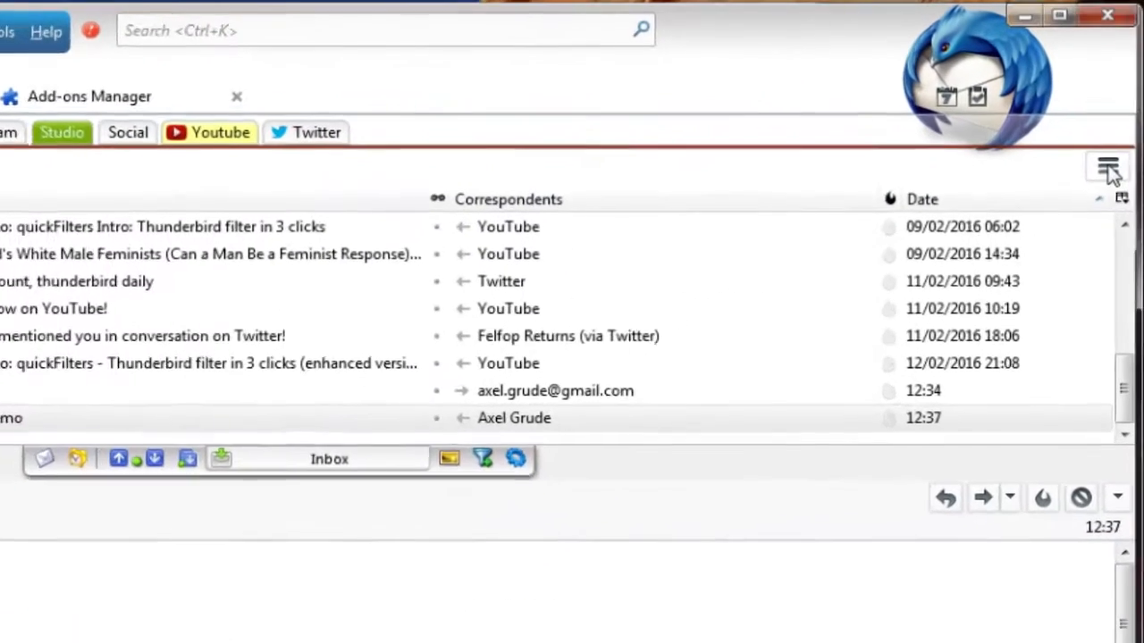
Open the Add-ons Manager and search the available add-ons for "smarttemplate"
{"action": "left_click", "coordinate": [1108, 170]}
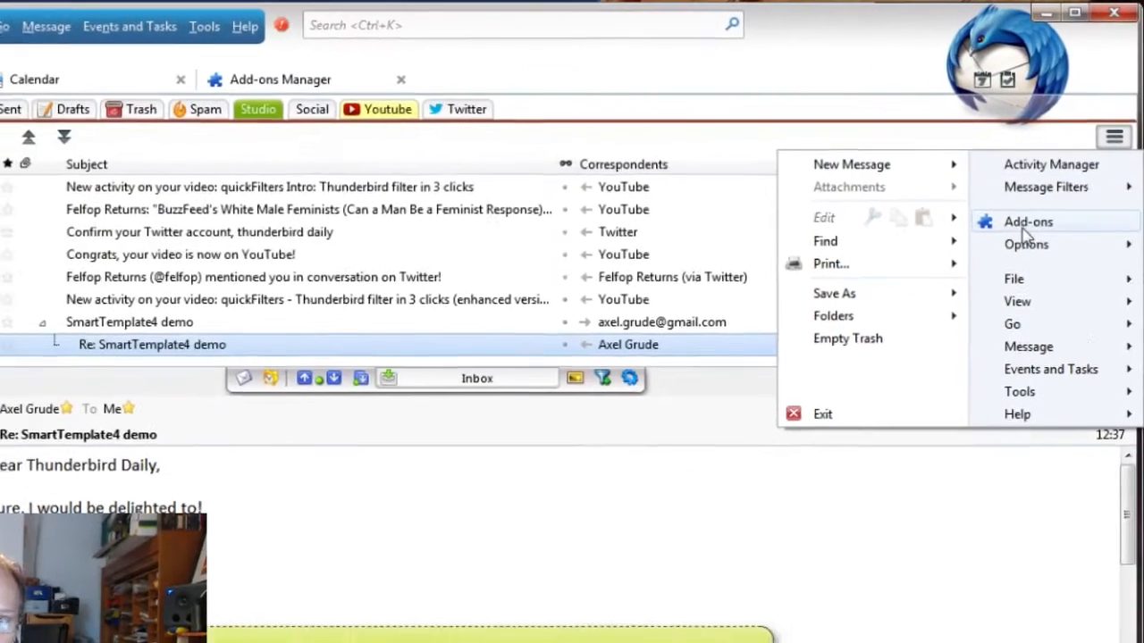
{"action": "left_click", "coordinate": [987, 294]}
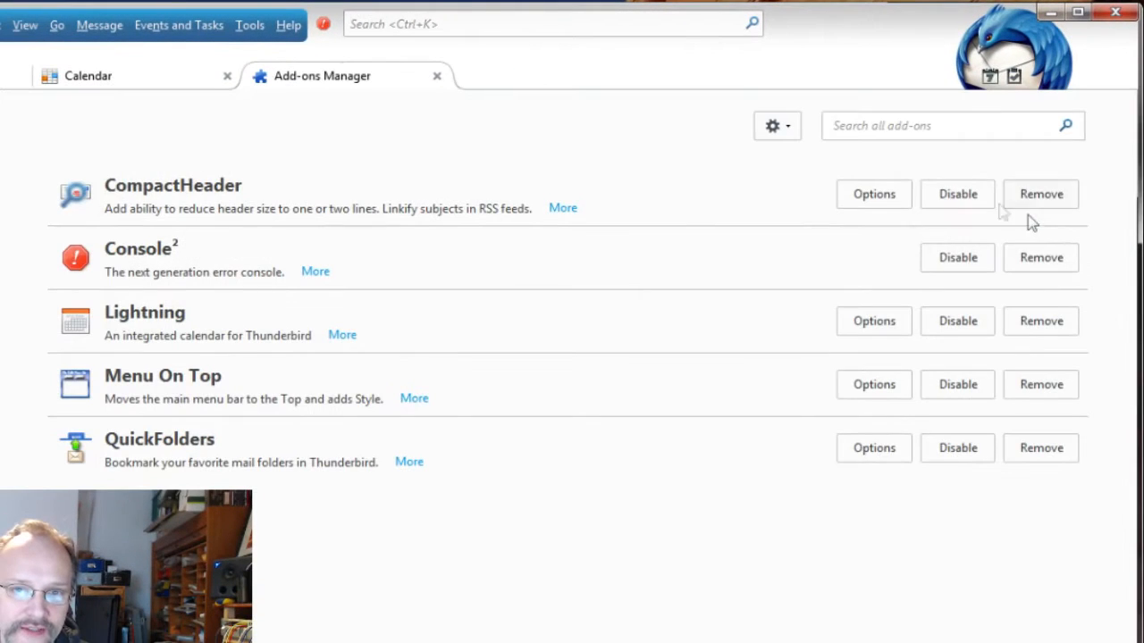
{"action": "left_click", "coordinate": [838, 126]}
{"action": "type", "text": "smarttemplate"}
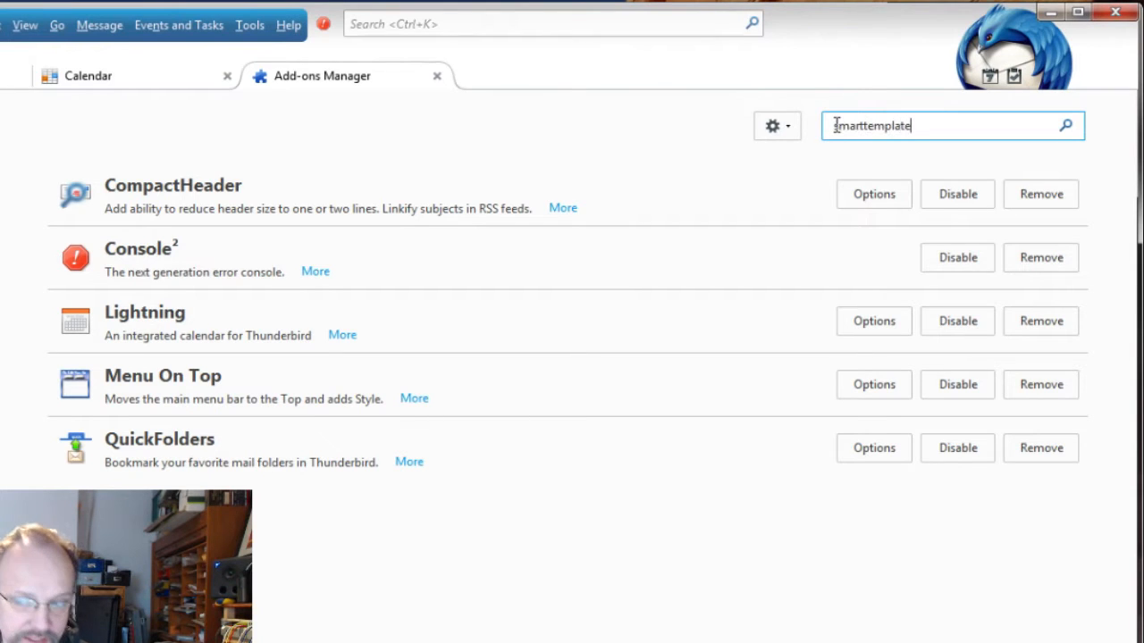
{"action": "key", "text": "Return"}
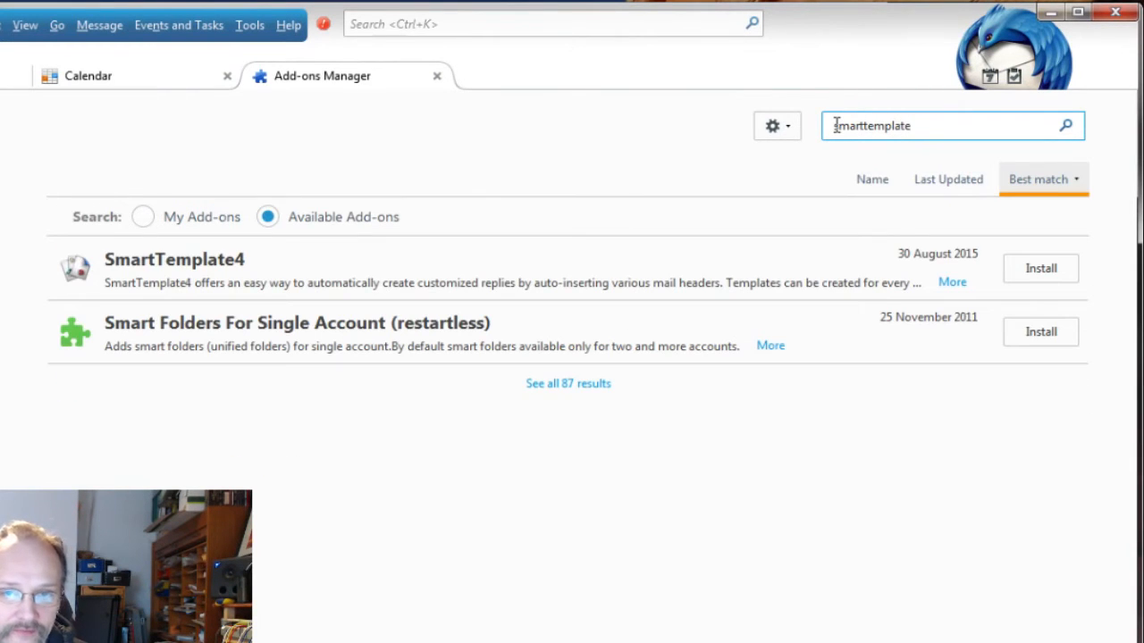
Install the SmartTemplate4 add-on and restart Thunderbird to complete the installation
{"action": "left_click", "coordinate": [277, 270]}
{"action": "left_click", "coordinate": [1041, 268]}
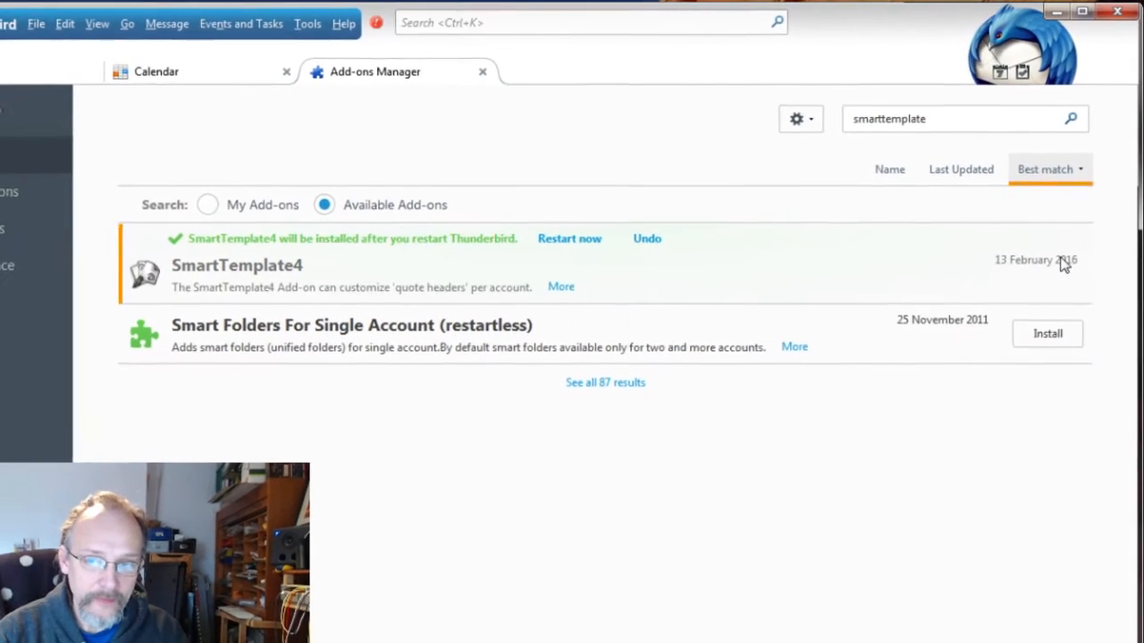
{"action": "left_click", "coordinate": [569, 239]}
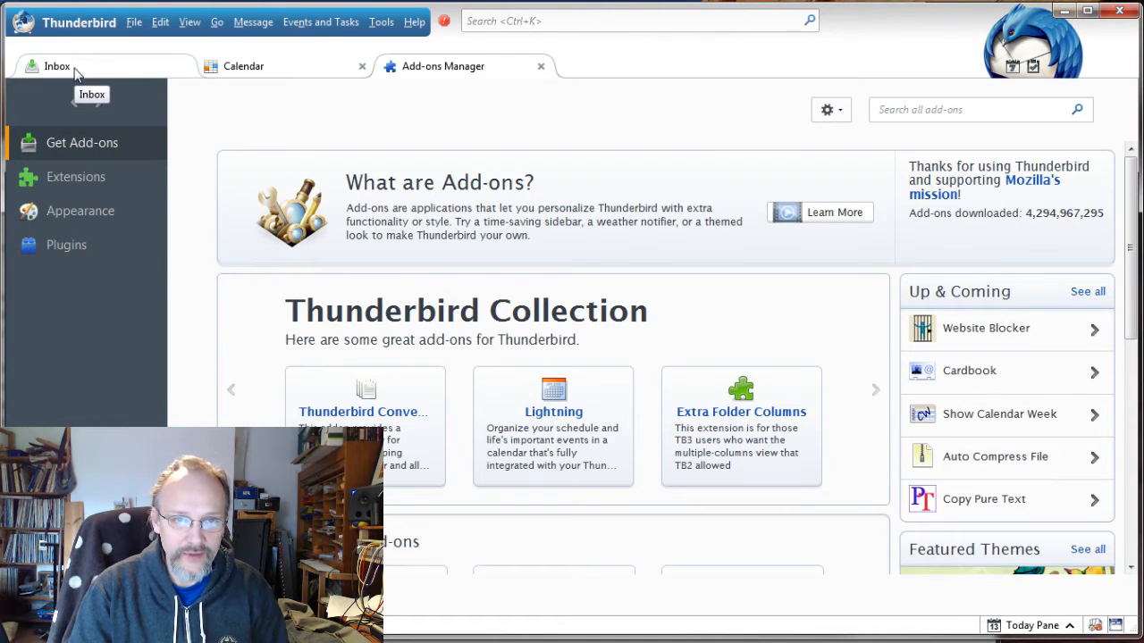
Start a reply to the inbox message "Re: SmartTemplate4 demo" and highlight its default quote header line
{"action": "left_click", "coordinate": [75, 71]}
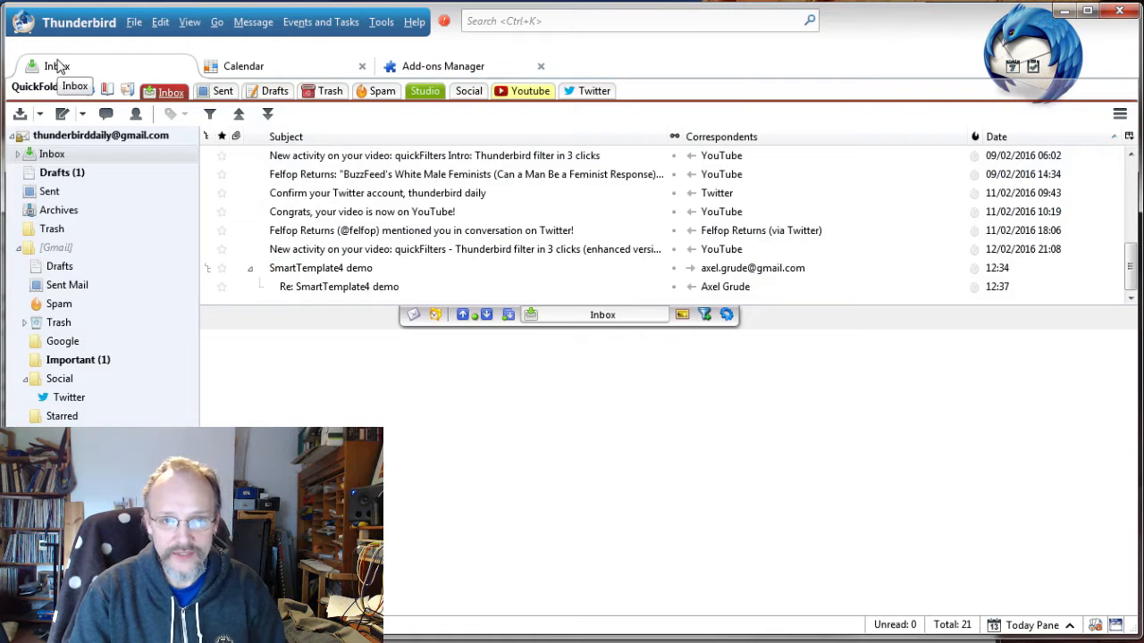
{"action": "left_click", "coordinate": [260, 286]}
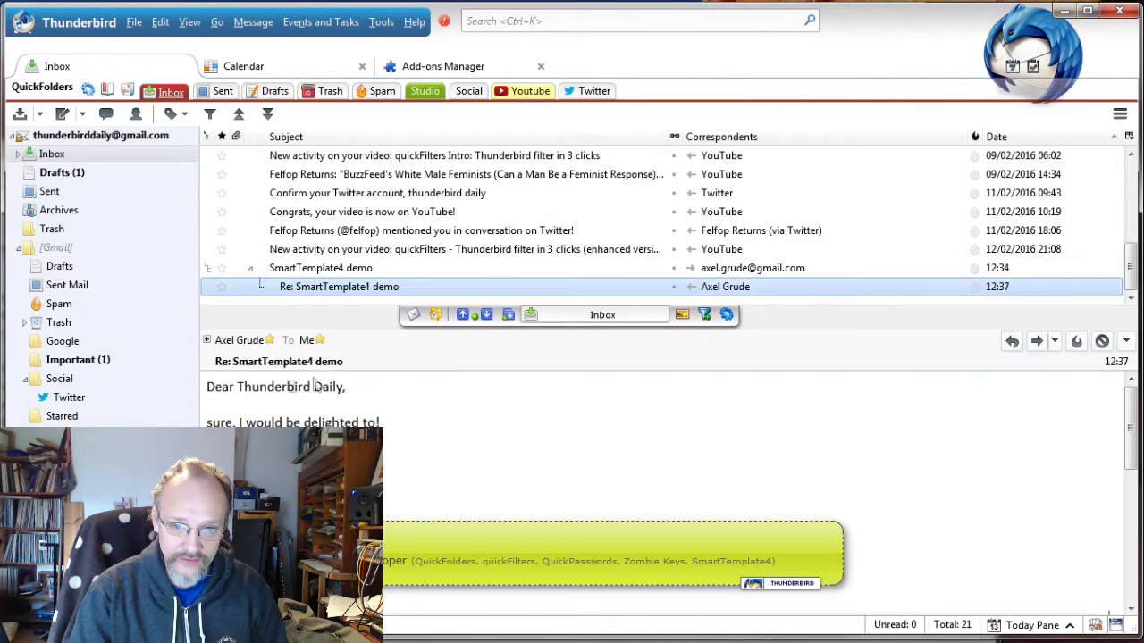
{"action": "left_click", "coordinate": [1012, 342]}
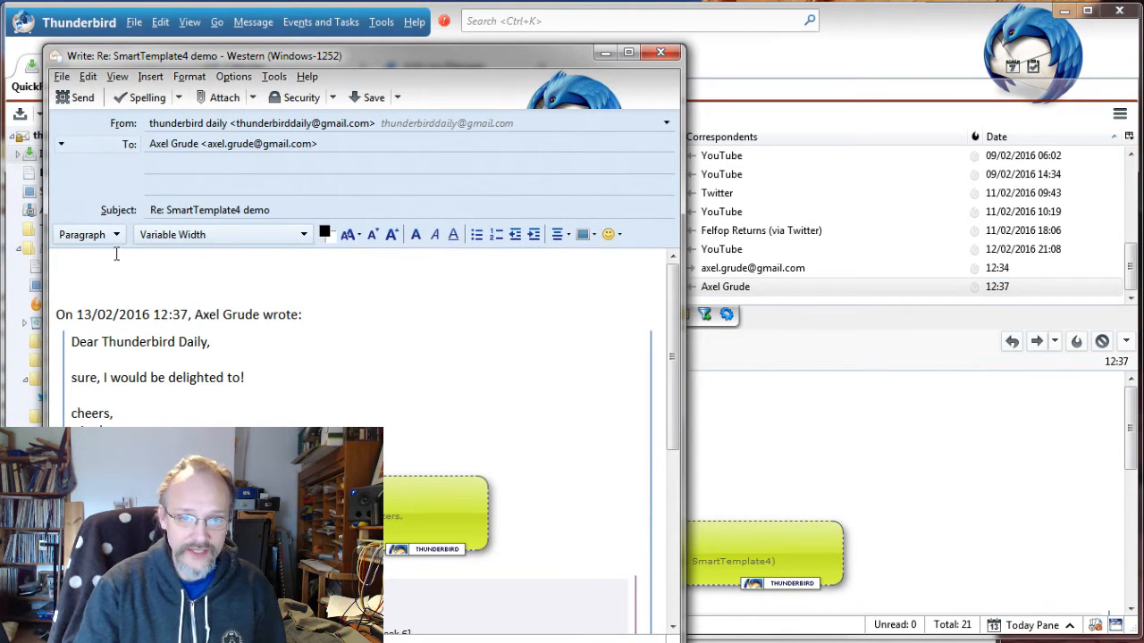
{"action": "left_click_drag", "start_coordinate": [71, 338], "coordinate": [132, 377]}
{"action": "left_click_drag", "start_coordinate": [56, 315], "coordinate": [309, 313]}
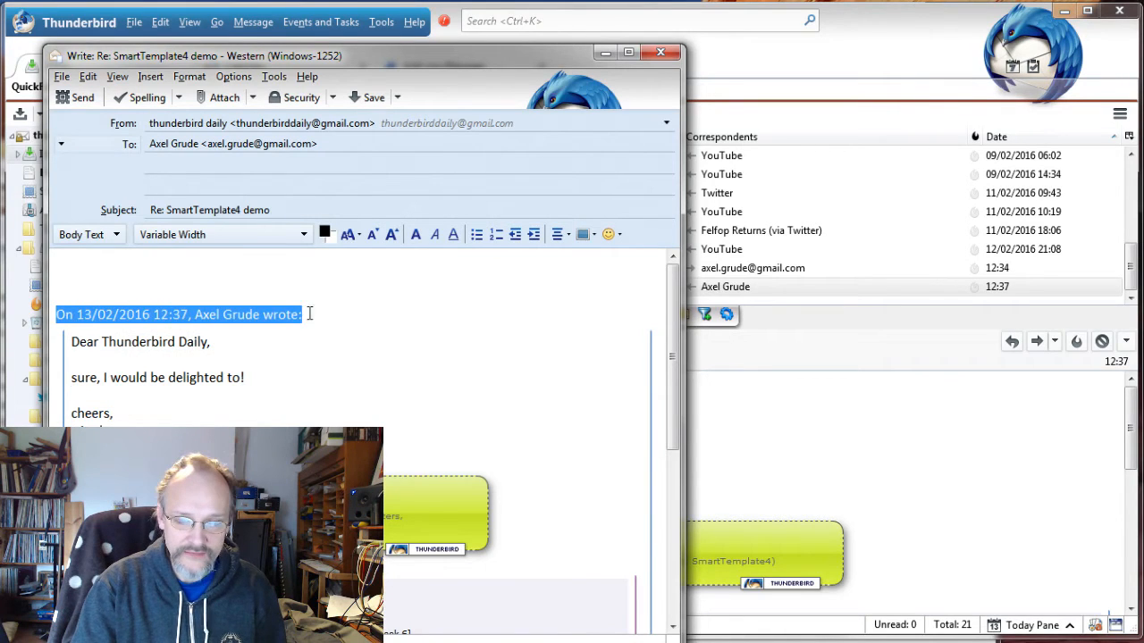
{"action": "left_click", "coordinate": [310, 312]}
{"action": "left_click_drag", "start_coordinate": [325, 314], "coordinate": [54, 314]}
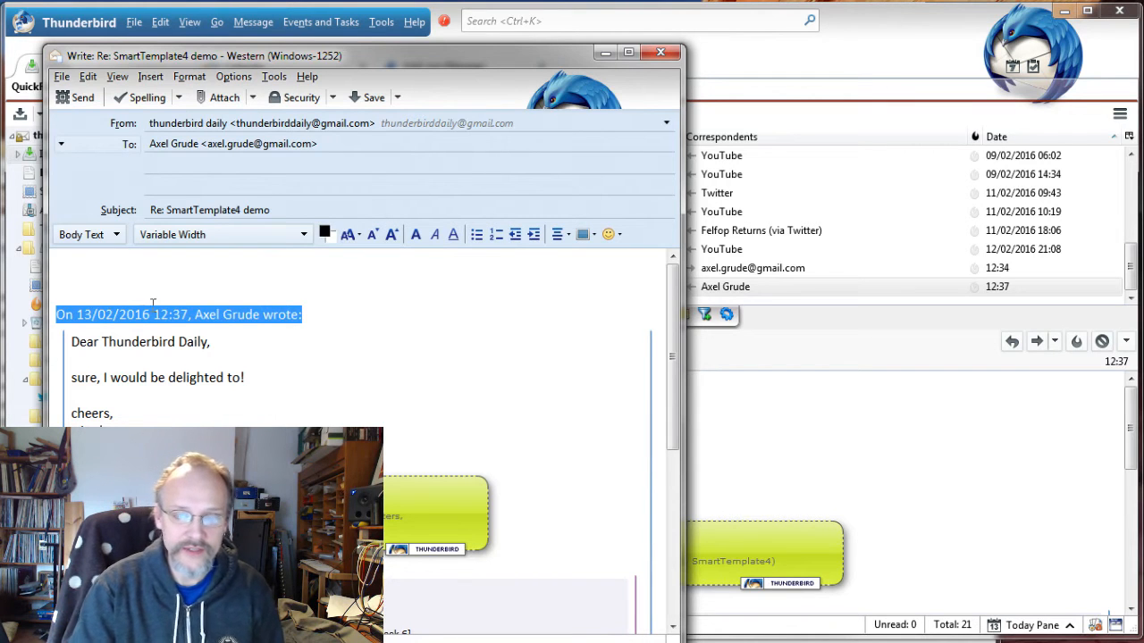
Write a sample reply with a first-name greeting, "txtxtx" and "yours sincerely, Thunderbird Daily", and discard it without saving
{"action": "left_click", "coordinate": [106, 257]}
{"action": "type", "text": "Dear Axel"}
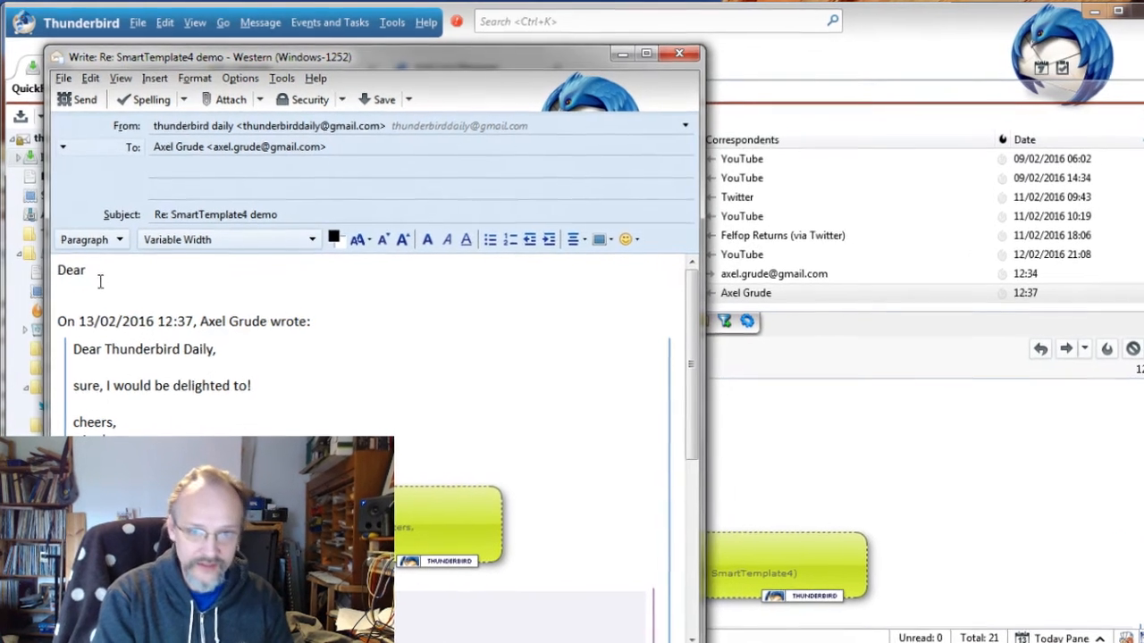
{"action": "type", "text": ","}
{"action": "key", "text": "Return"}
{"action": "key", "text": "Return"}
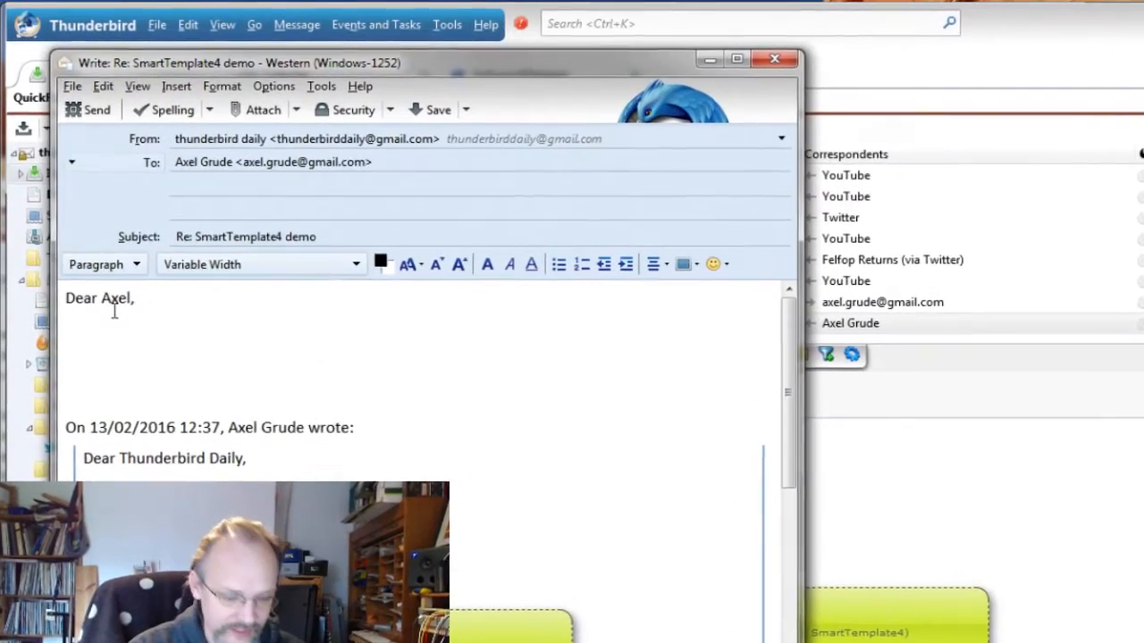
{"action": "type", "text": "txtxtx"}
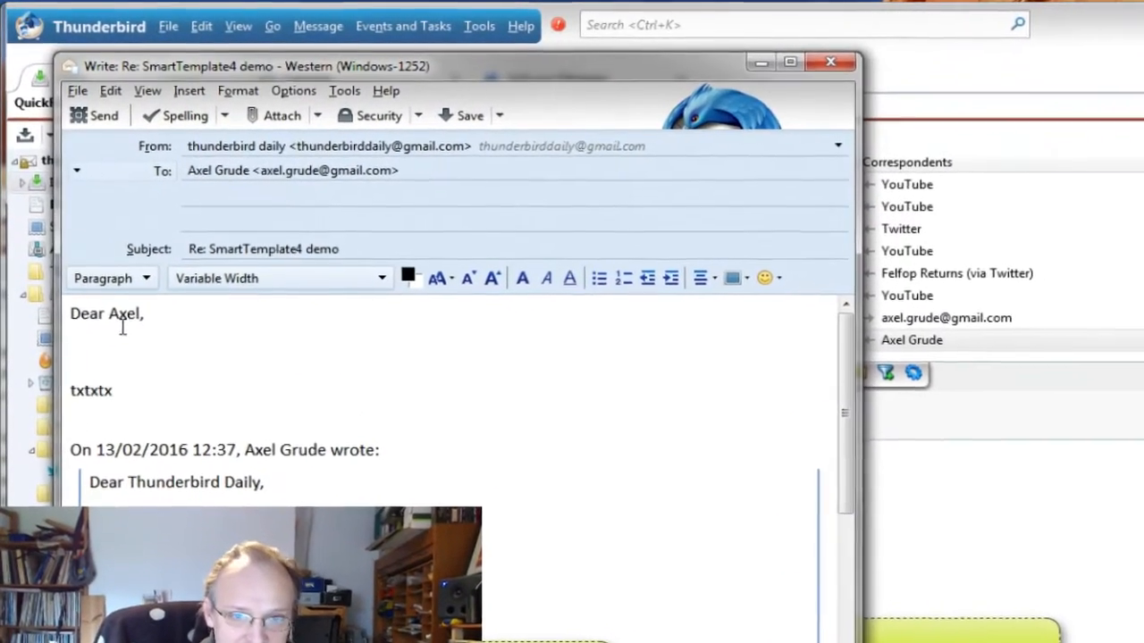
{"action": "key", "text": "Return"}
{"action": "key", "text": "Return"}
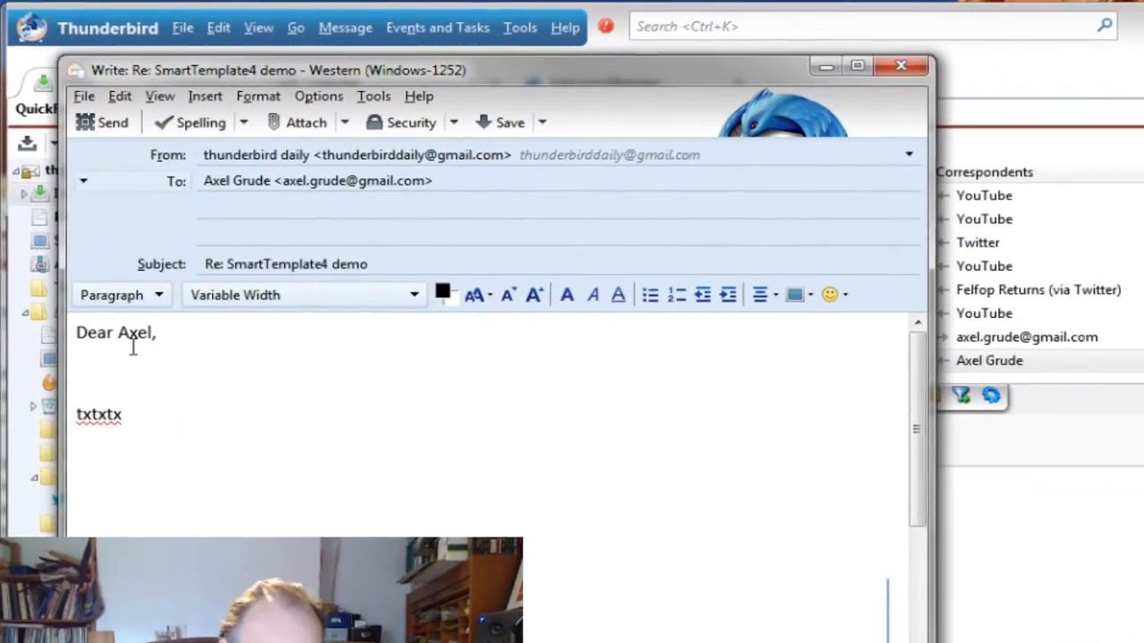
{"action": "type", "text": "yours sincere"}
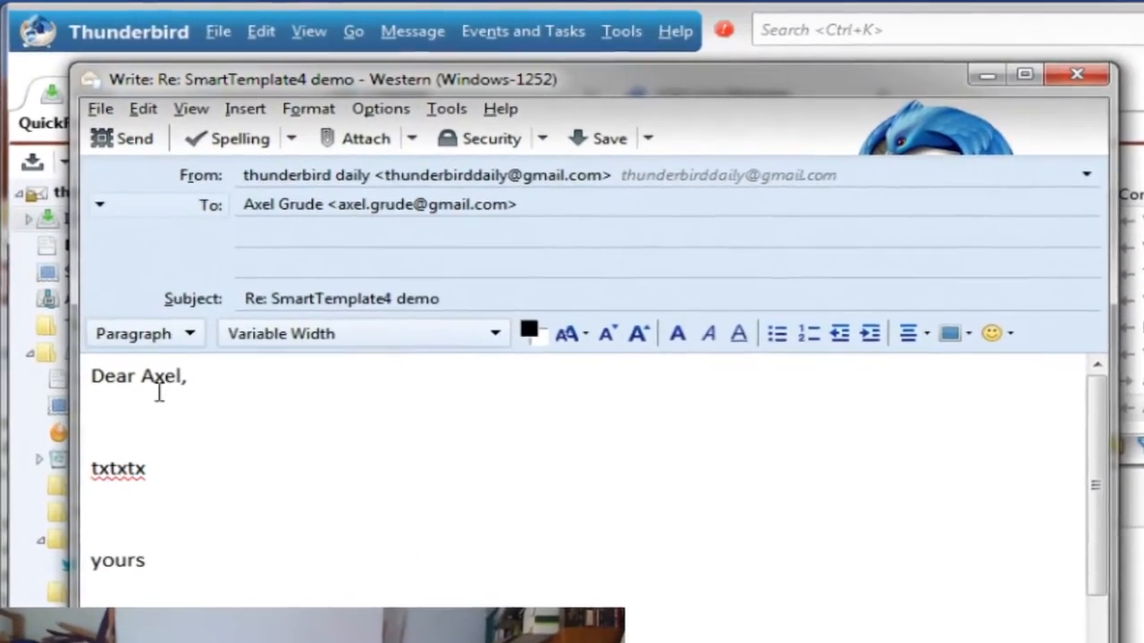
{"action": "type", "text": "ly, "}
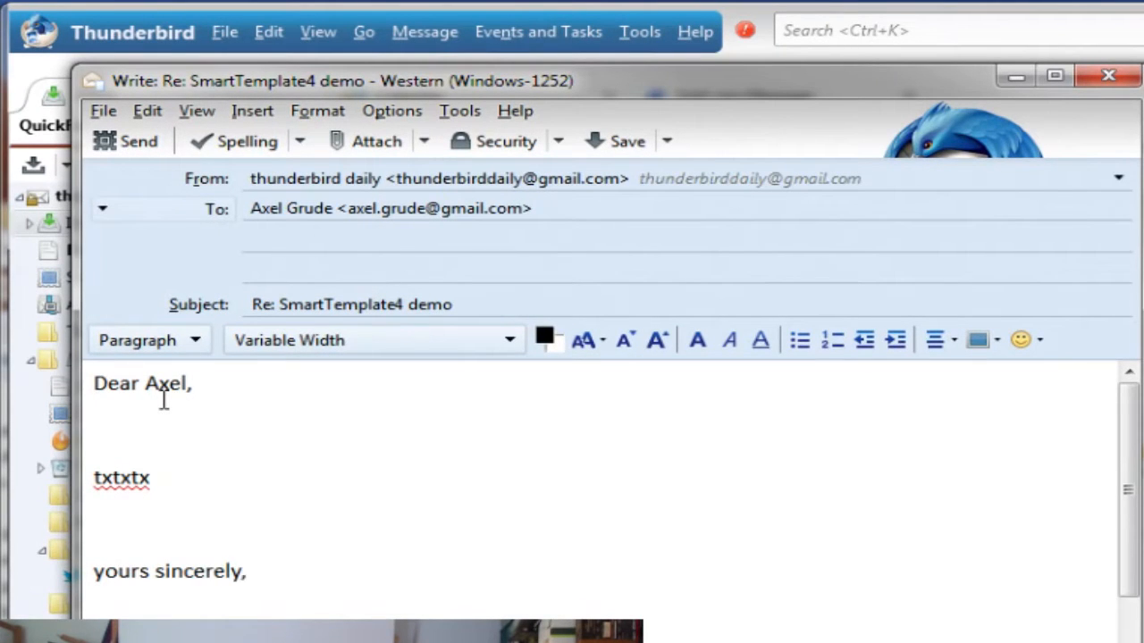
{"action": "type", "text": "Thunderbird Daily"}
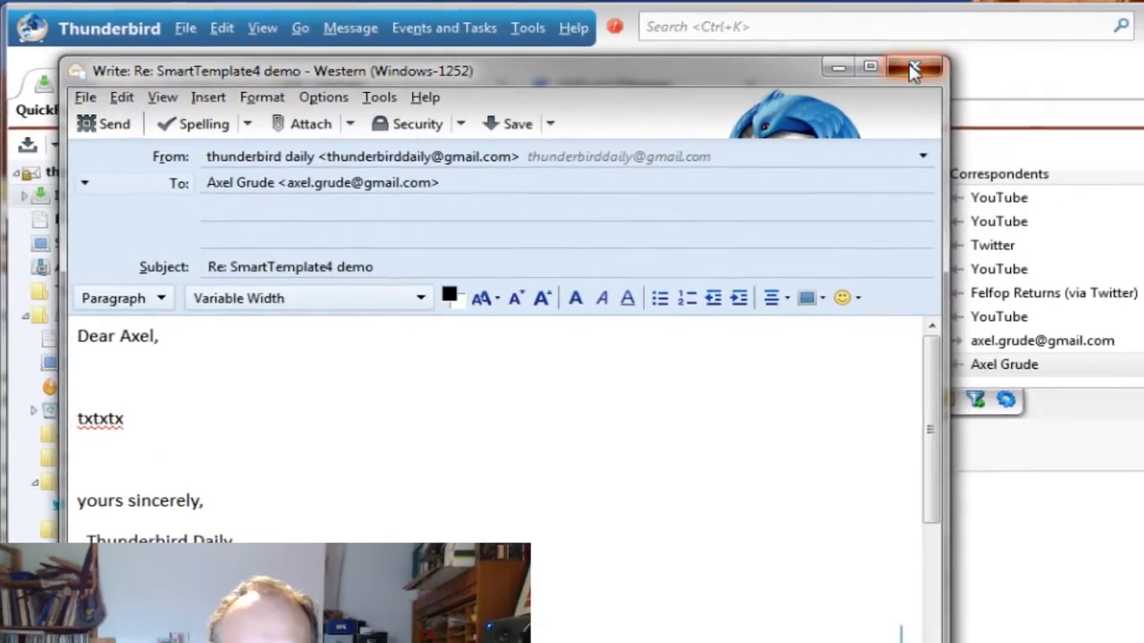
{"action": "left_click", "coordinate": [913, 69]}
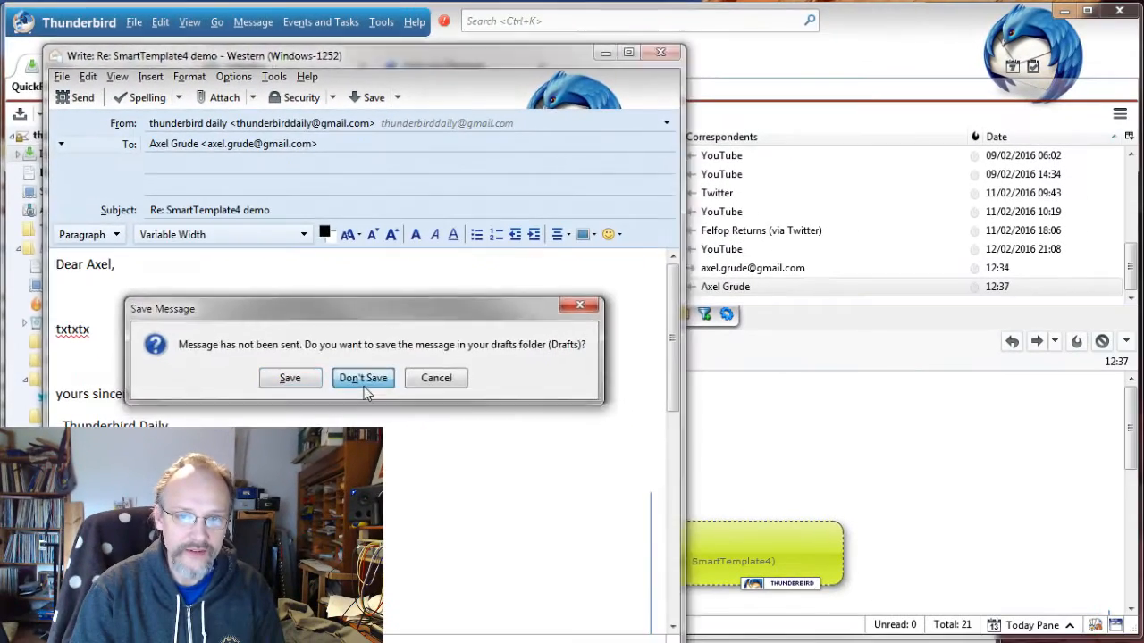
{"action": "left_click", "coordinate": [363, 386]}
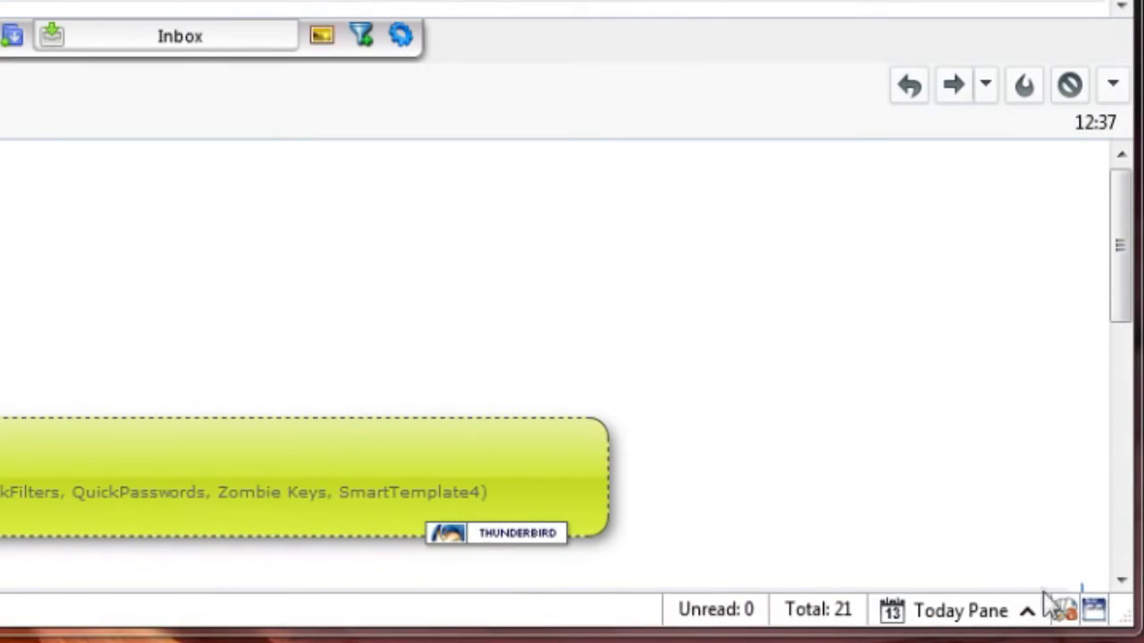
Open the SmartTemplate4 settings and turn off Use Common for the mail account
{"action": "left_click", "coordinate": [1067, 613]}
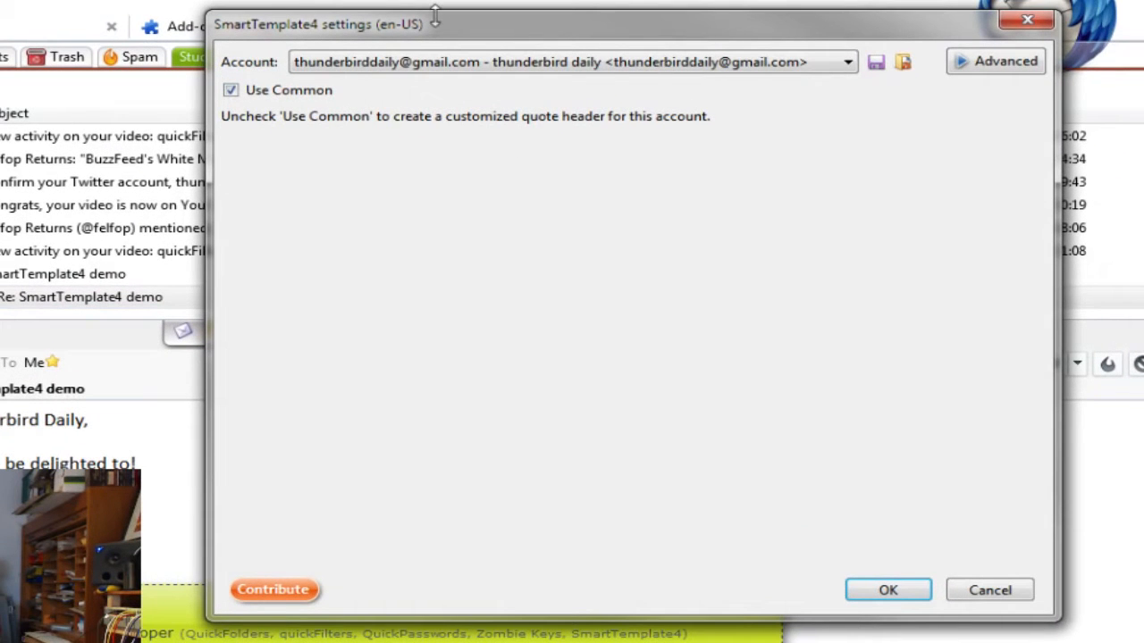
{"action": "left_click", "coordinate": [253, 93]}
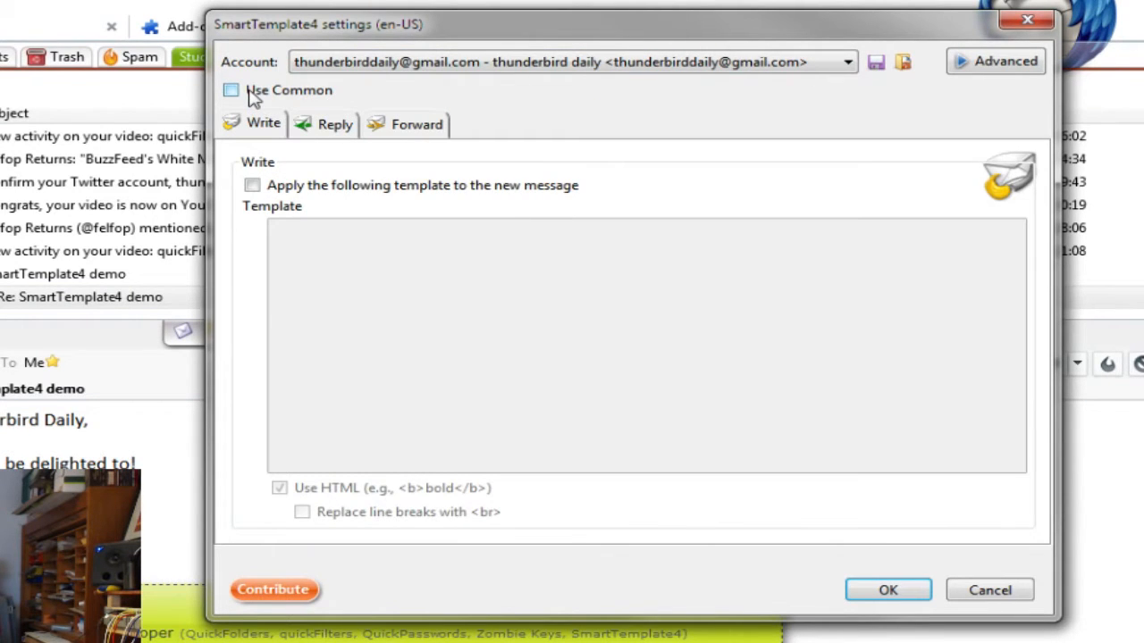
Examine the account choices and the Write, Reply and Forward template settings of the mail account
{"action": "left_click", "coordinate": [374, 61]}
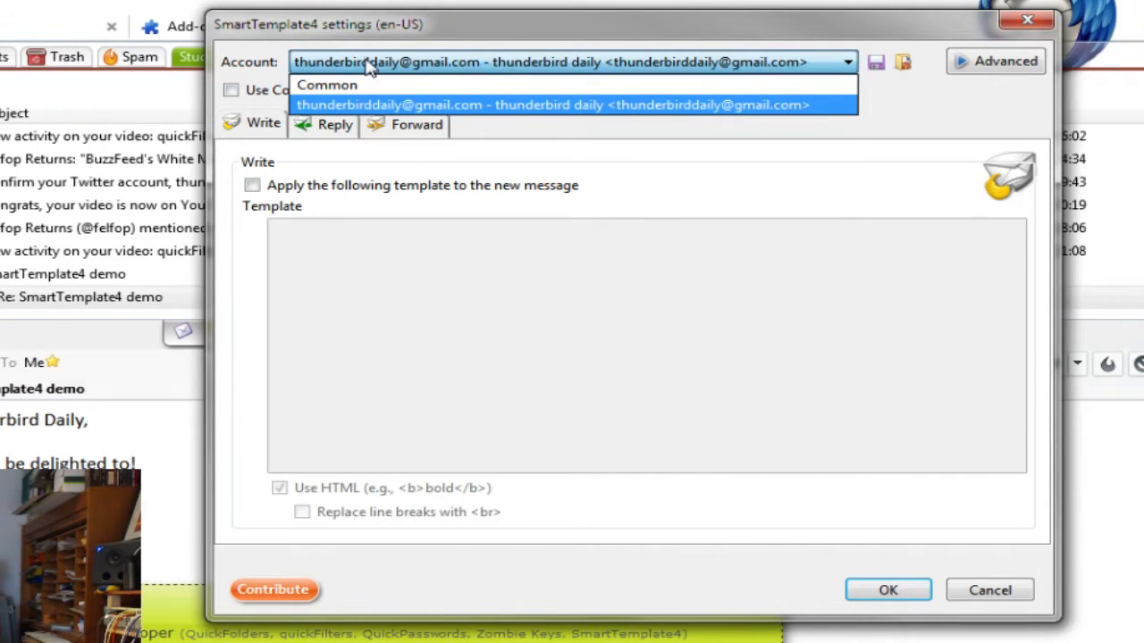
{"action": "left_click", "coordinate": [366, 60]}
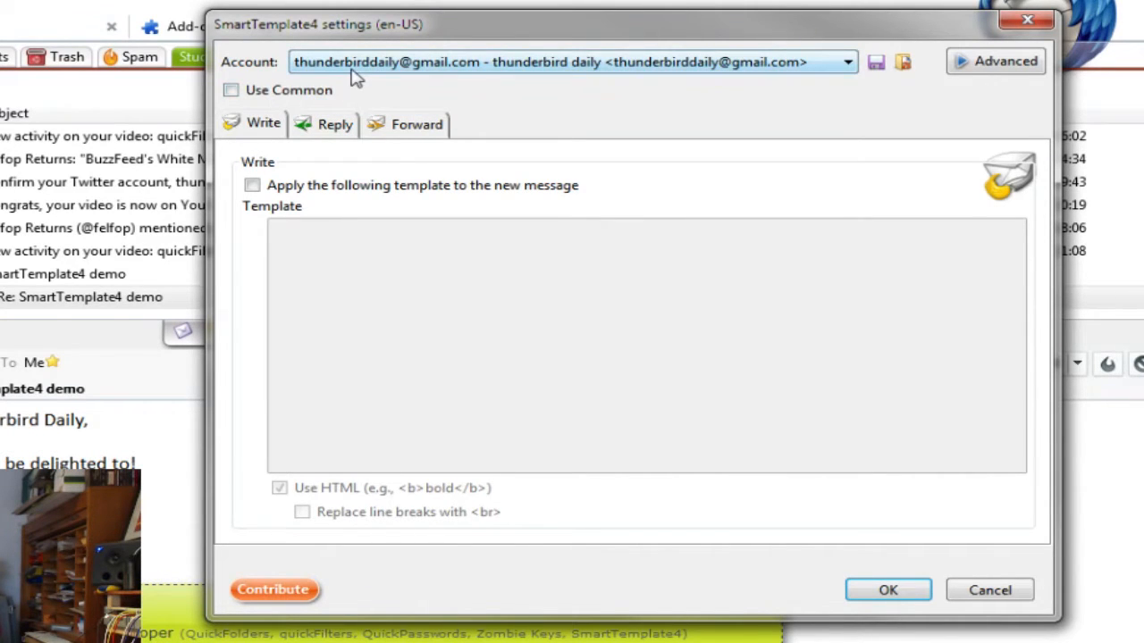
{"action": "left_click", "coordinate": [352, 70]}
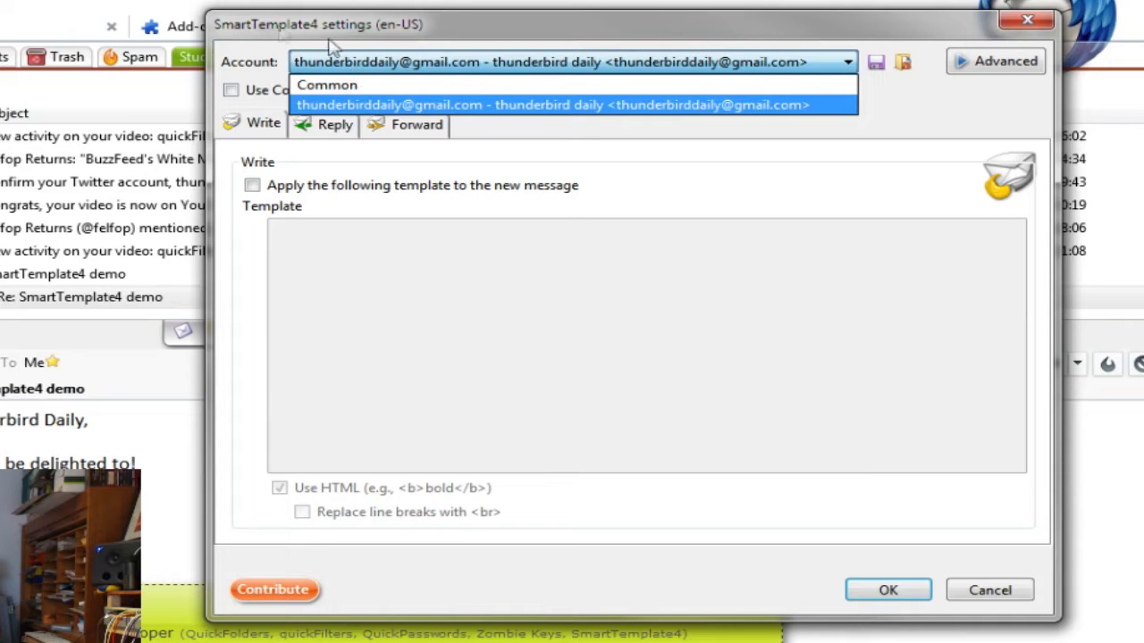
{"action": "left_click", "coordinate": [395, 59]}
{"action": "left_click", "coordinate": [322, 130]}
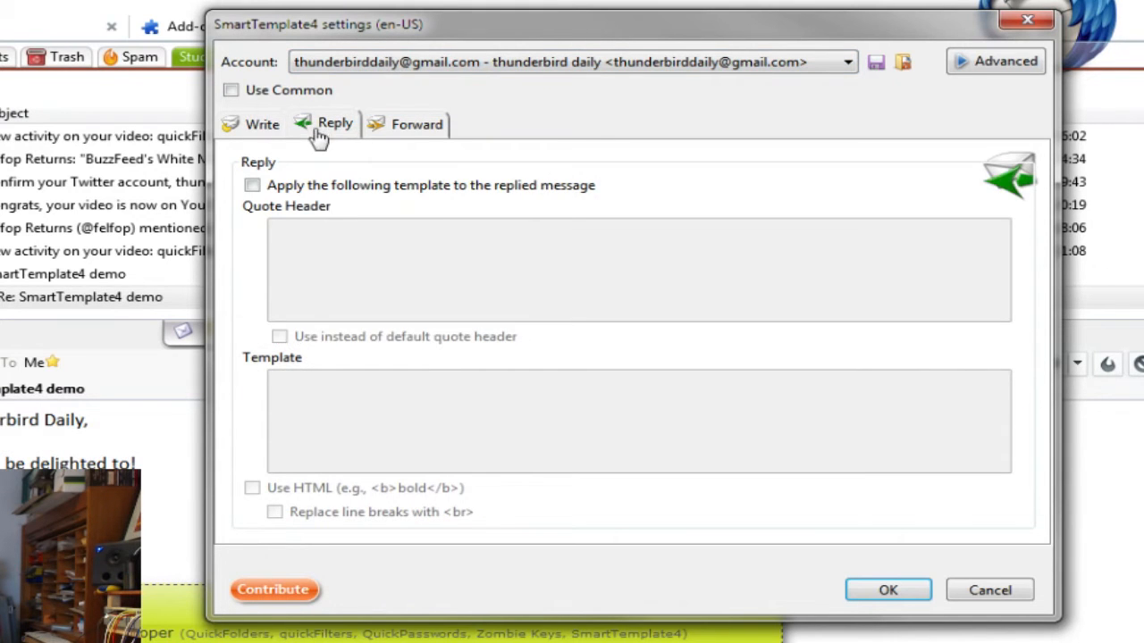
{"action": "left_click", "coordinate": [410, 132]}
{"action": "left_click", "coordinate": [259, 132]}
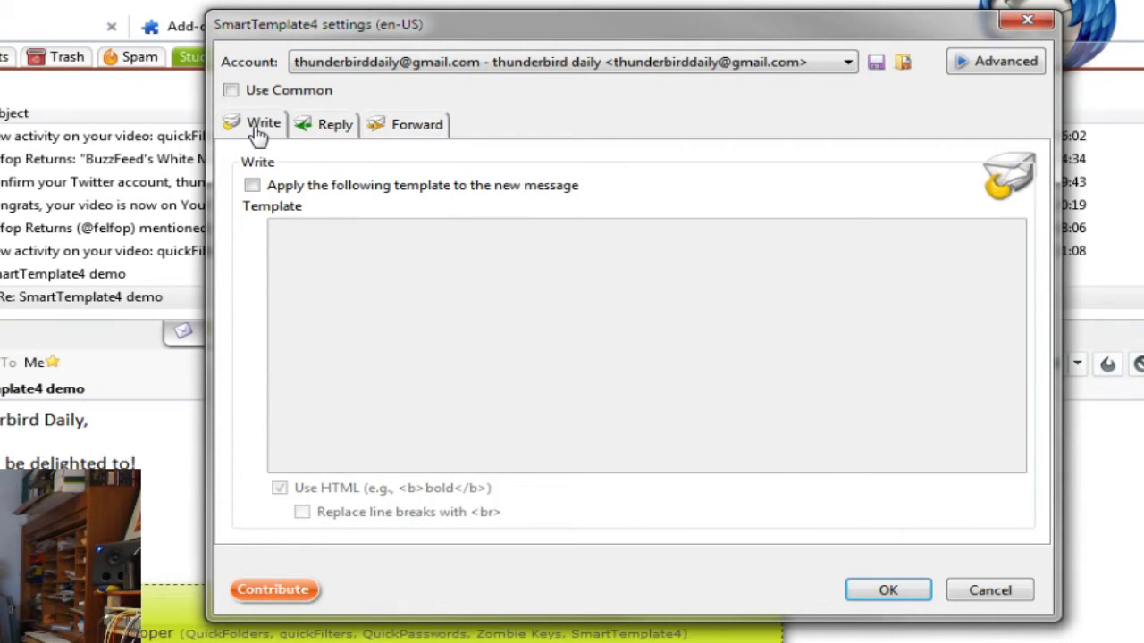
{"action": "left_click", "coordinate": [332, 125]}
{"action": "left_click", "coordinate": [402, 129]}
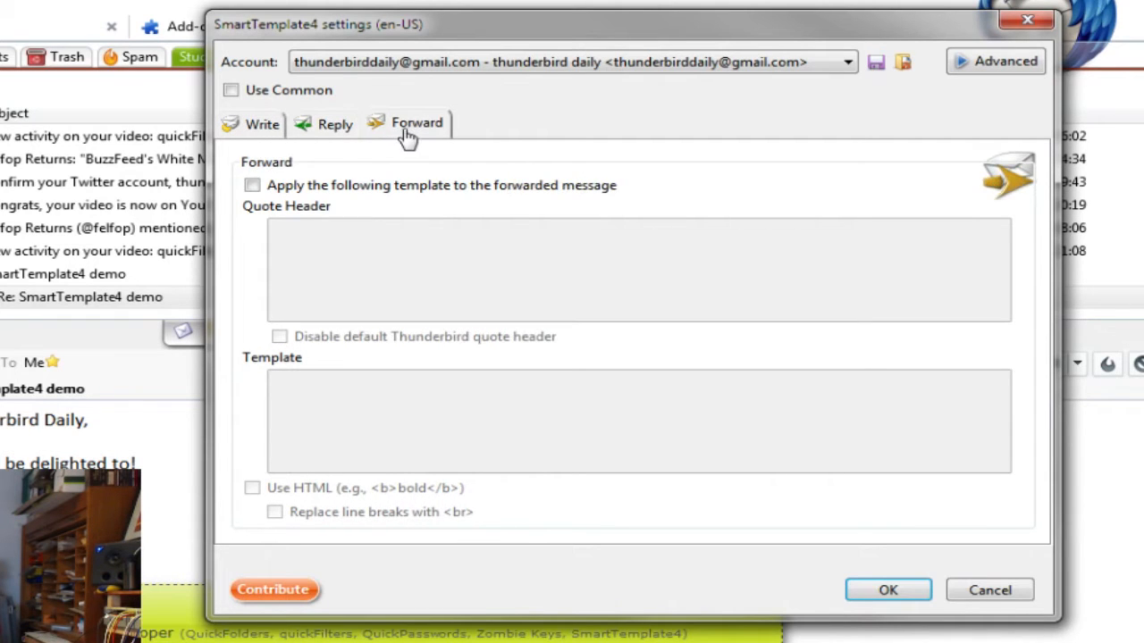
Enable the template for replied messages and enter an empty <div></div> block on separate lines as its quote header
{"action": "left_click", "coordinate": [305, 132]}
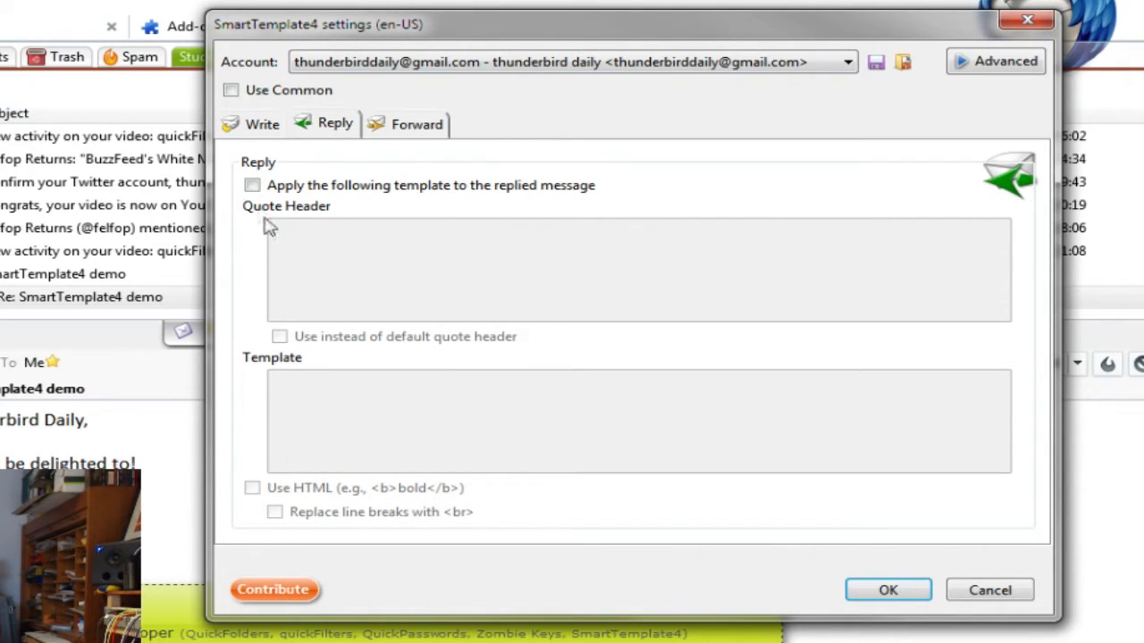
{"action": "left_click", "coordinate": [252, 186]}
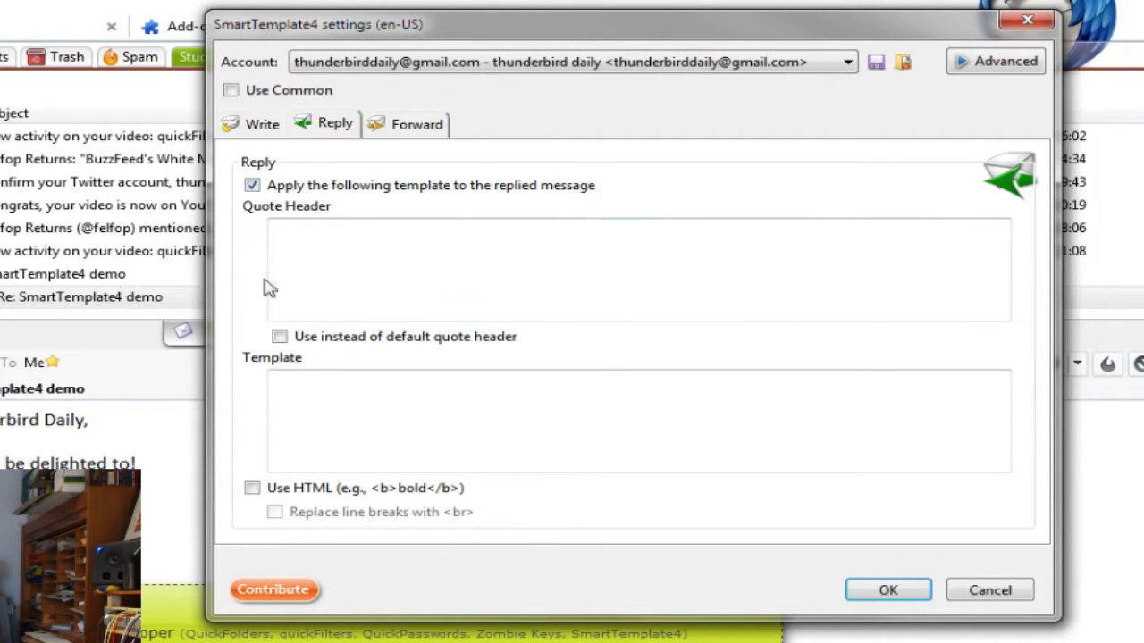
{"action": "left_click", "coordinate": [295, 232]}
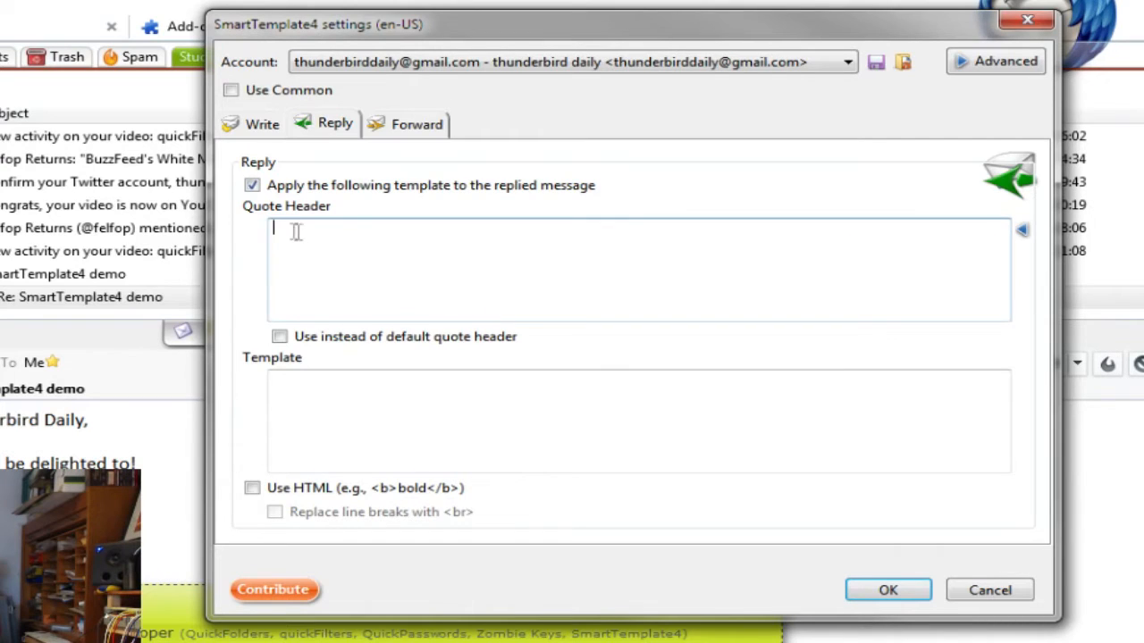
{"action": "left_click", "coordinate": [303, 394]}
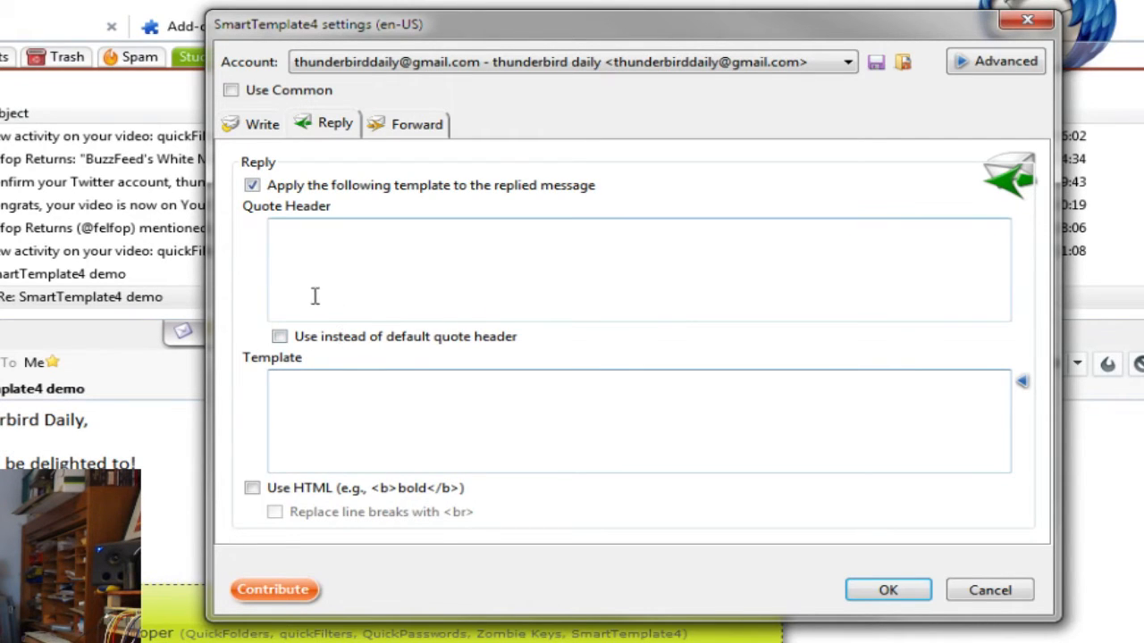
{"action": "left_click", "coordinate": [287, 229]}
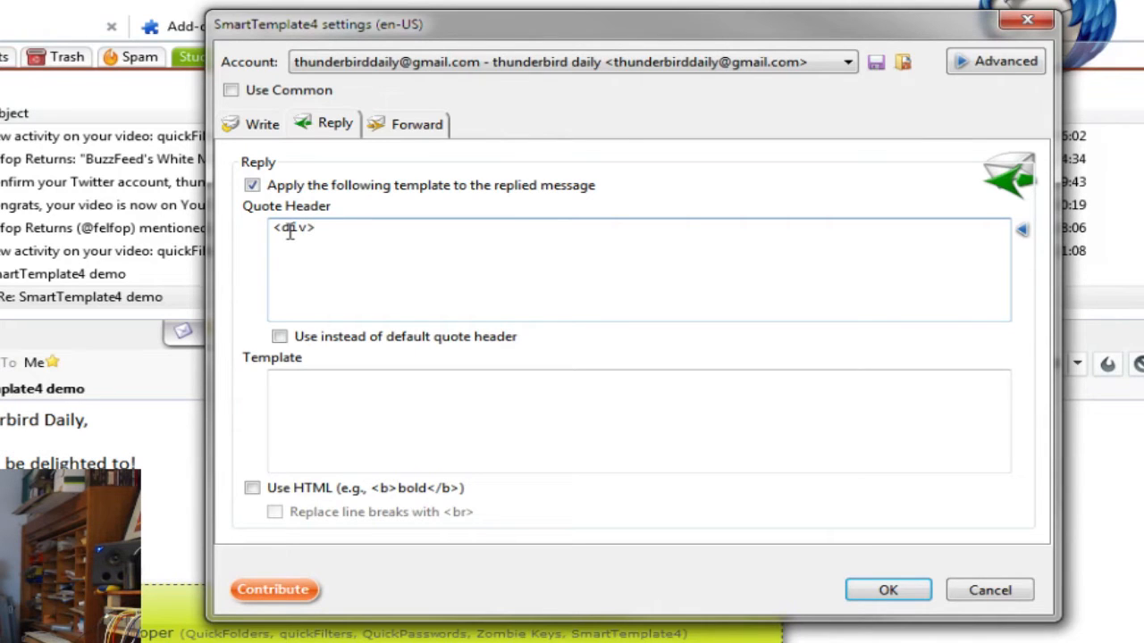
{"action": "type", "text": "div>"}
Enable Use HTML for the reply template and use the custom header instead of the default quote header
{"action": "left_click", "coordinate": [253, 491]}
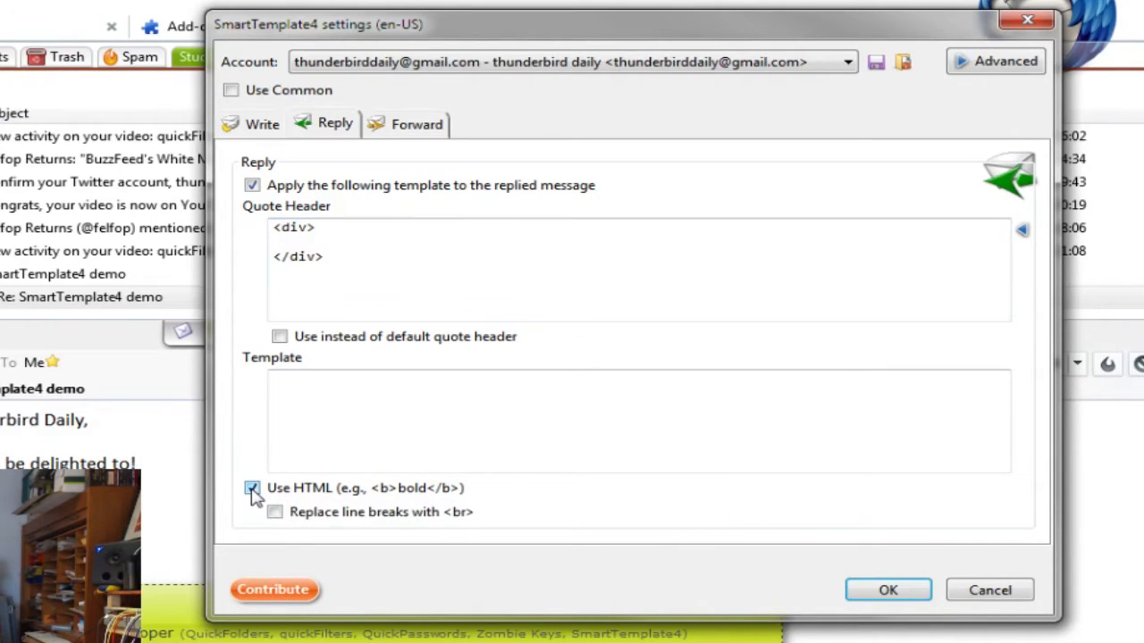
{"action": "left_click", "coordinate": [279, 339]}
{"action": "left_click", "coordinate": [307, 243]}
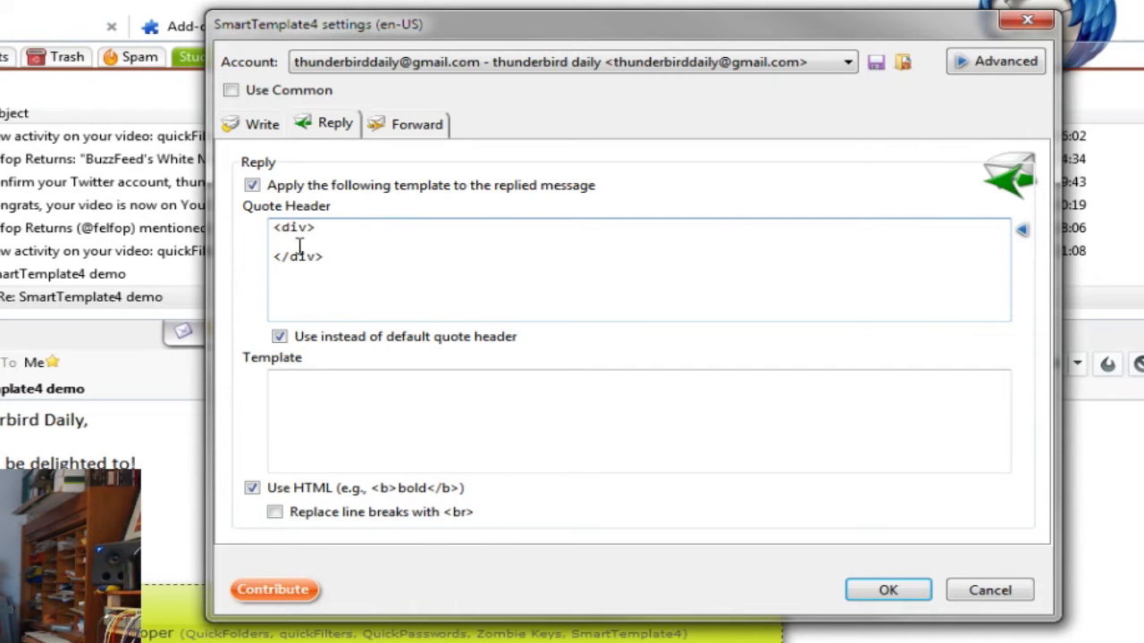
Add the lines from: %from%<br> and to: %to%<br> inside the quote header's div, save the settings and check a test reply
{"action": "type", "text": "from: %from%<br>"}
{"action": "key", "text": "Return"}
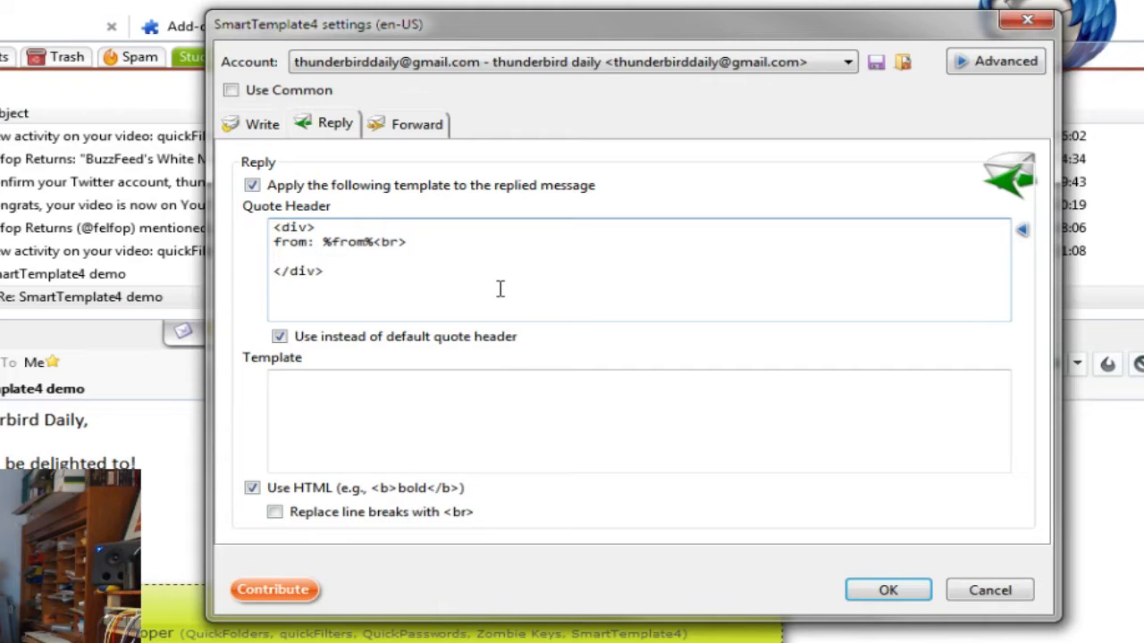
{"action": "type", "text": "to: %to%<br>"}
{"action": "left_click", "coordinate": [886, 590]}
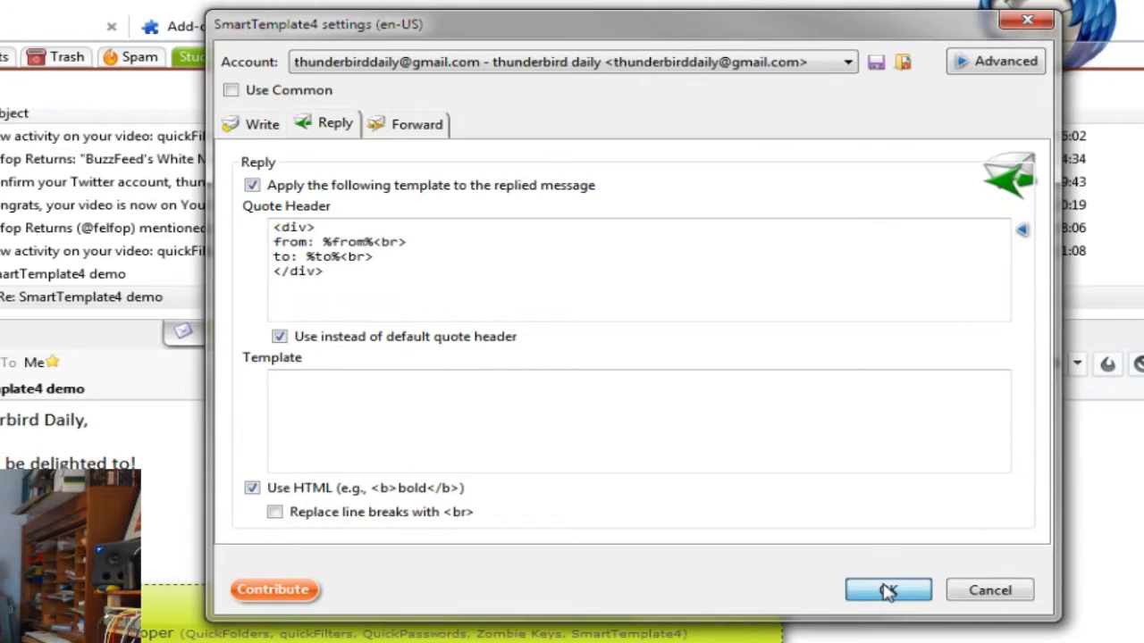
{"action": "left_click", "coordinate": [1017, 364]}
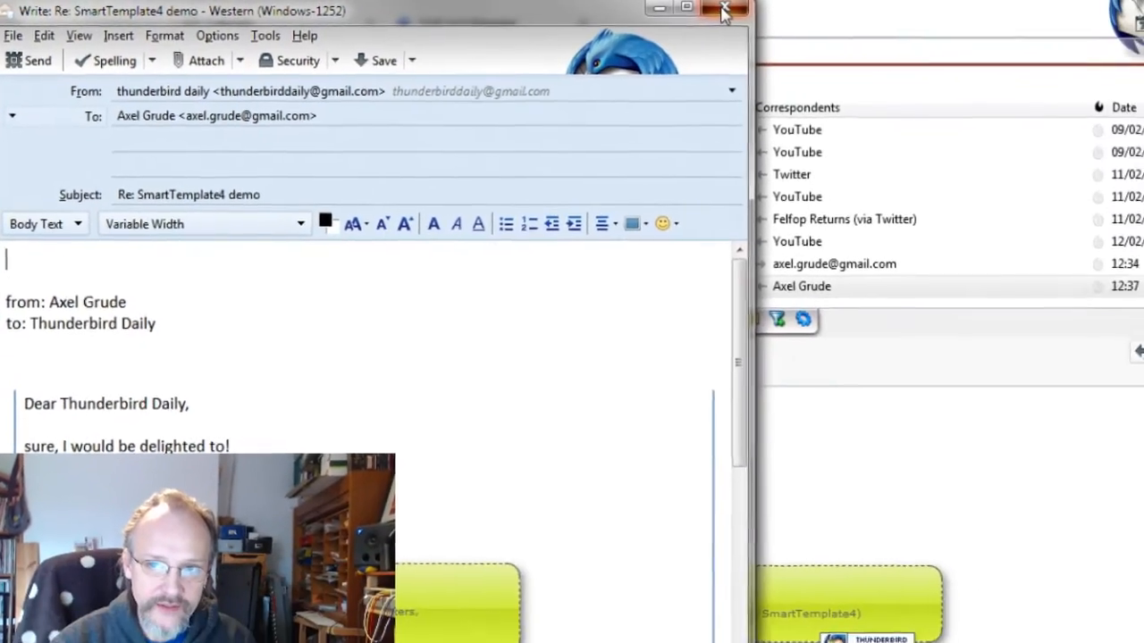
{"action": "left_click", "coordinate": [724, 11]}
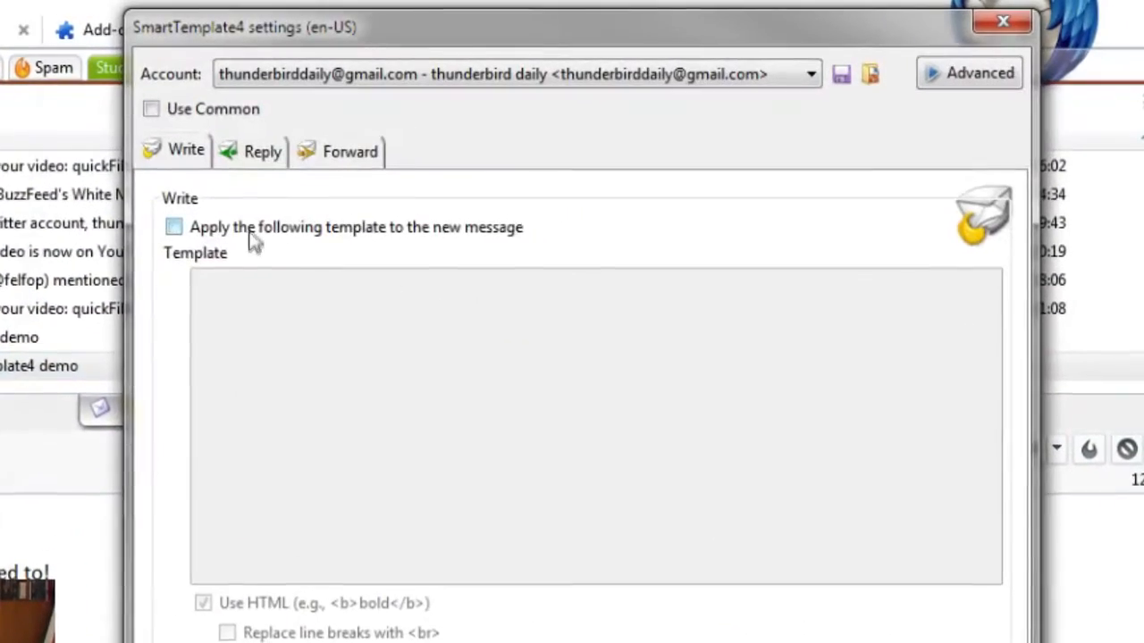
Reopen the reply template settings and give the quote header's opening div a style attribute with border: 1px solid #00AAEE
{"action": "left_click", "coordinate": [265, 158]}
{"action": "left_click", "coordinate": [242, 278]}
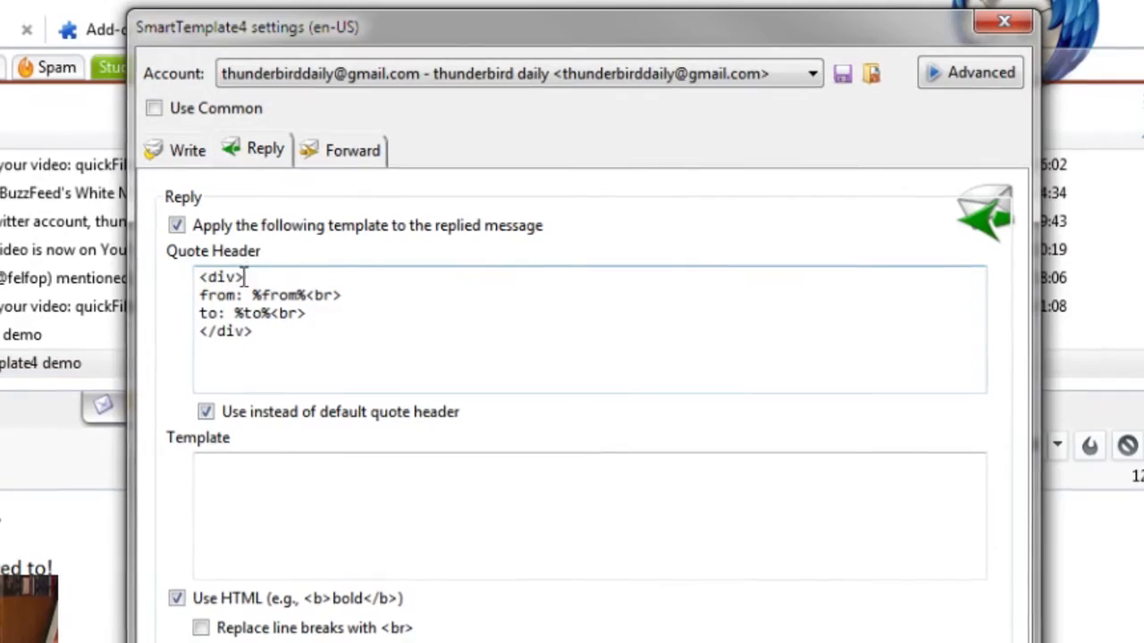
{"action": "type", "text": "style=\"\""}
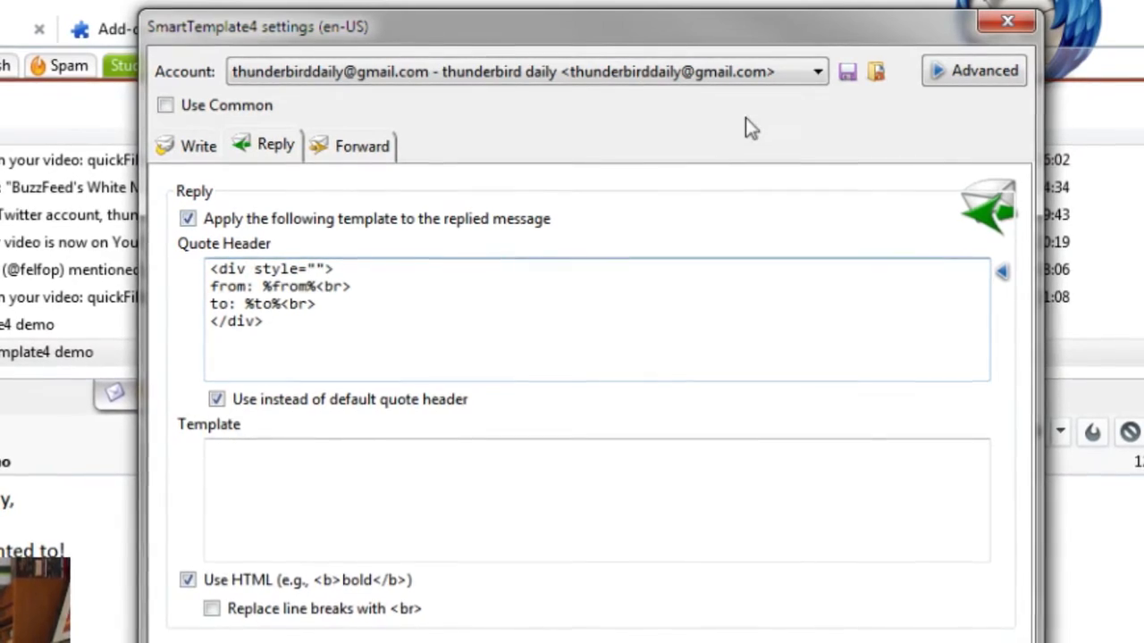
{"action": "key", "text": "Left"}
{"action": "type", "text": "border:"}
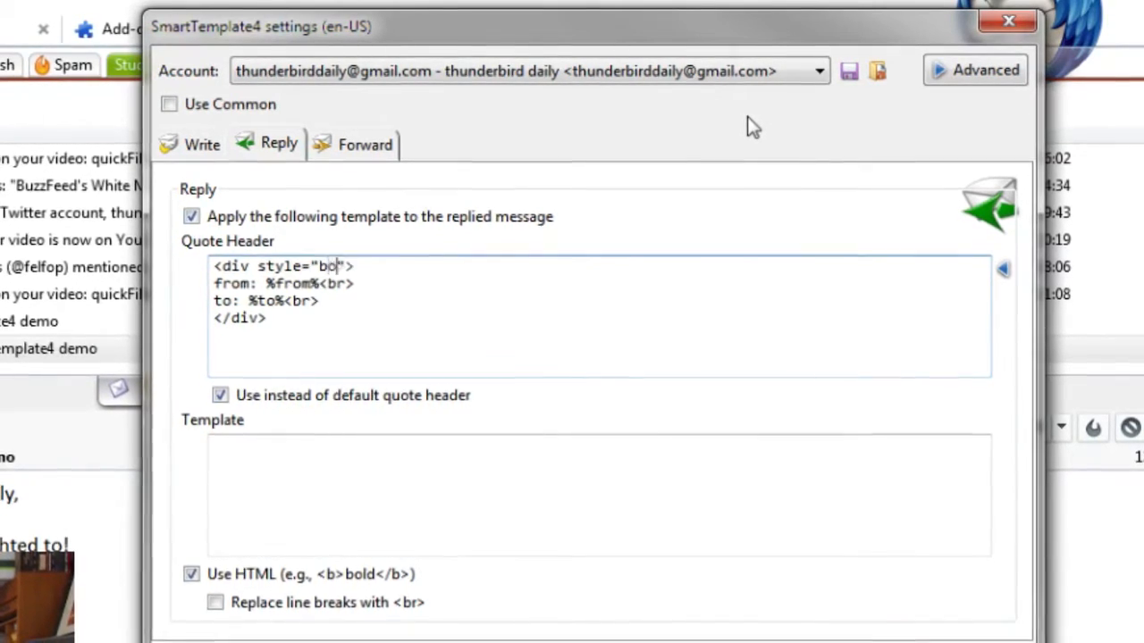
{"action": "type", "text": " 1px"}
{"action": "type", "text": " sol"}
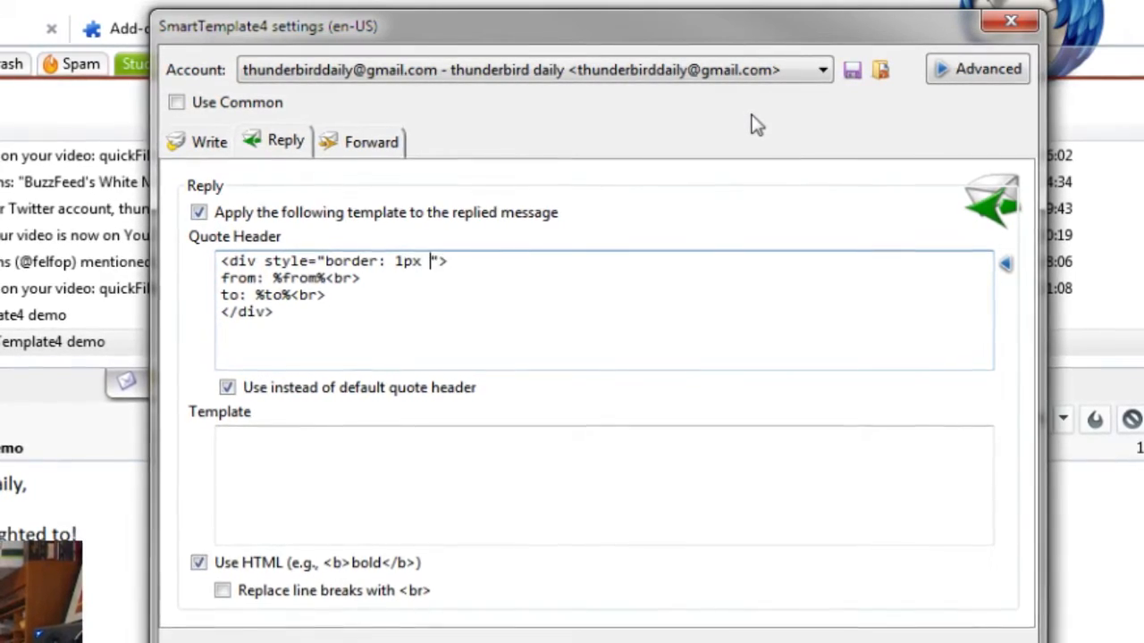
{"action": "type", "text": "id"}
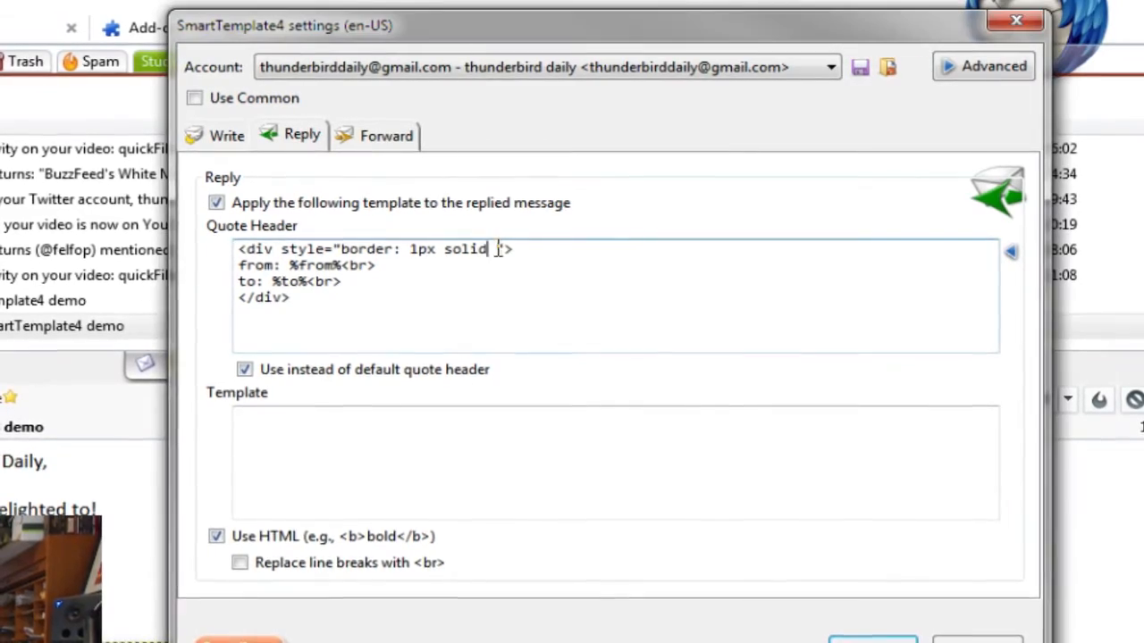
{"action": "type", "text": "#00"}
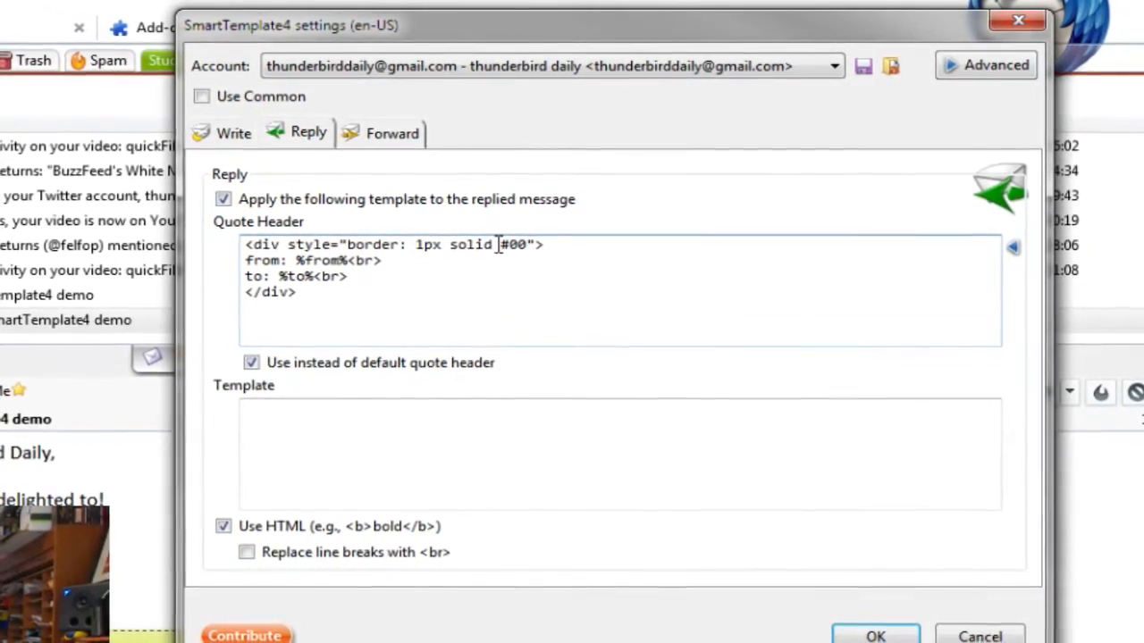
{"action": "type", "text": "AAEE"}
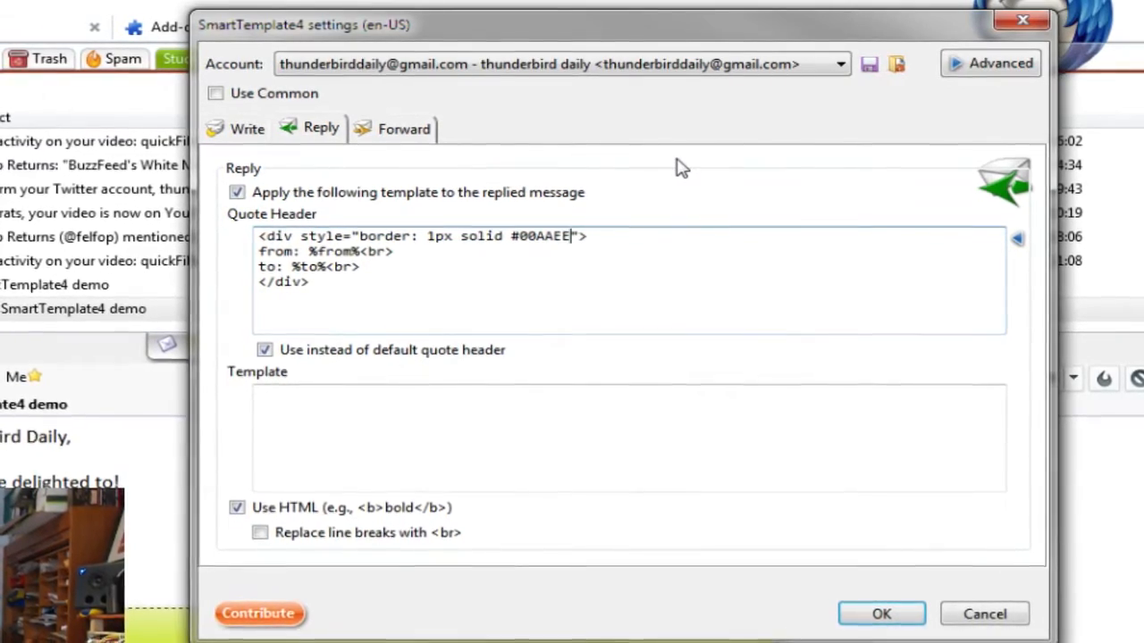
Add padding: 1em; to the quote header div's style and save the settings
{"action": "type", "text": "; "}
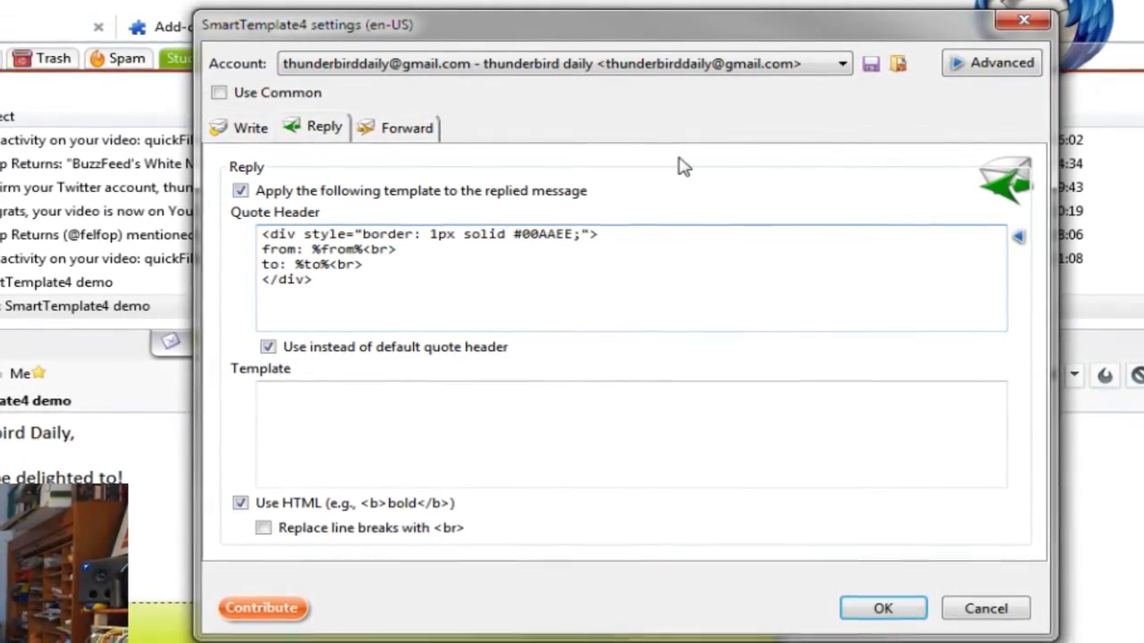
{"action": "type", "text": "padding: 1"}
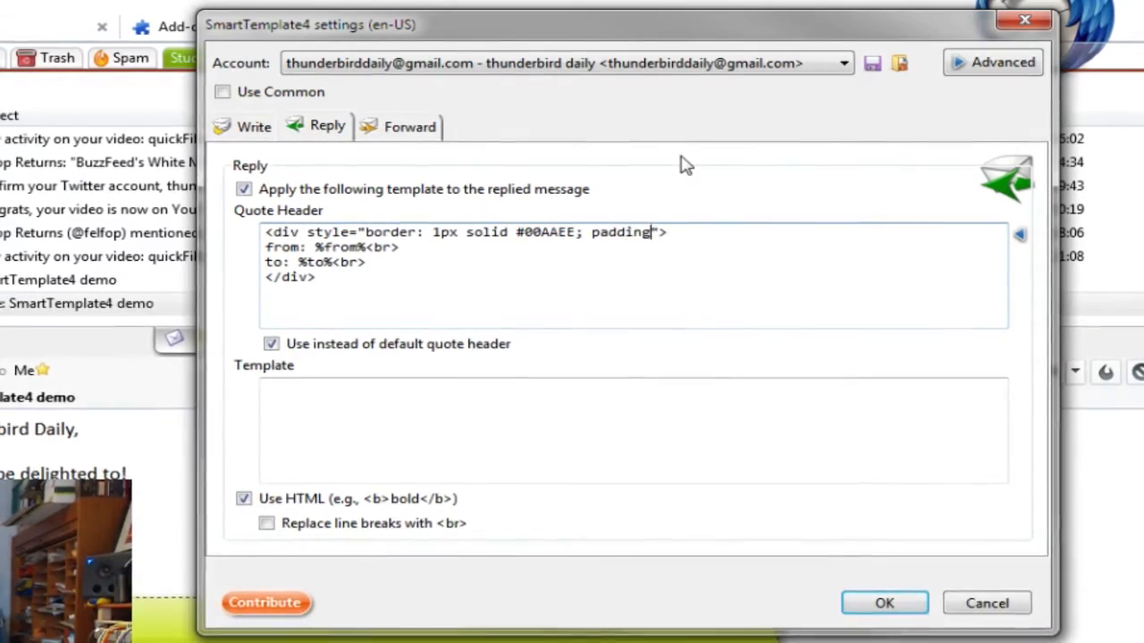
{"action": "type", "text": "em;"}
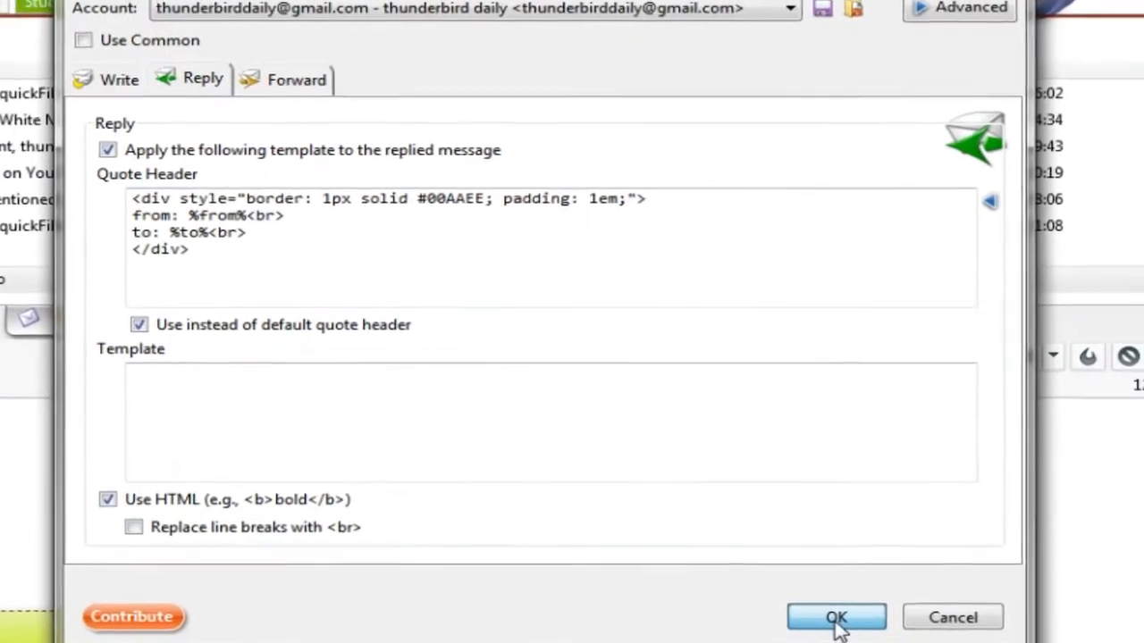
{"action": "left_click", "coordinate": [889, 597]}
Open a test reply, widen its window to check how the bordered quote header stretches, and close it
{"action": "left_click", "coordinate": [939, 349]}
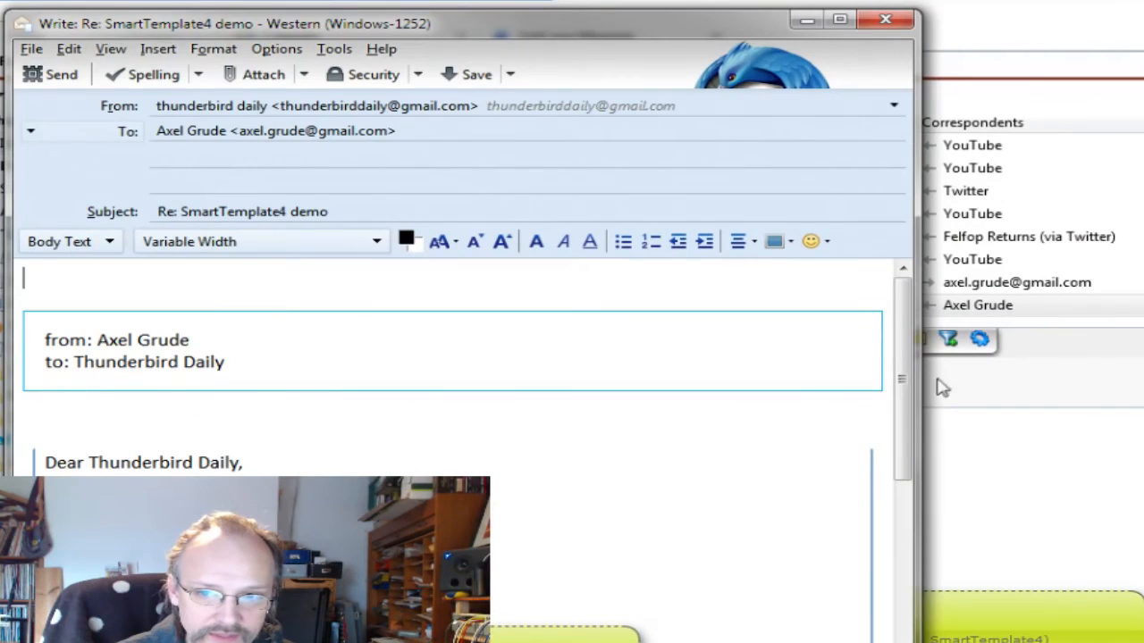
{"action": "left_click_drag", "start_coordinate": [917, 383], "coordinate": [1132, 431]}
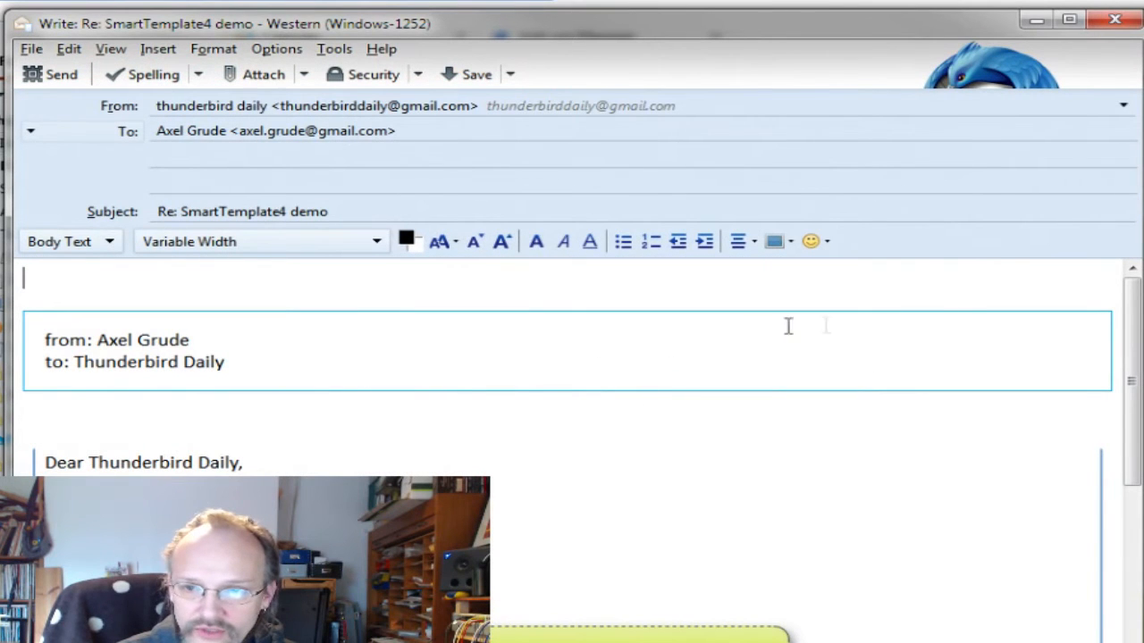
{"action": "left_click", "coordinate": [1115, 19]}
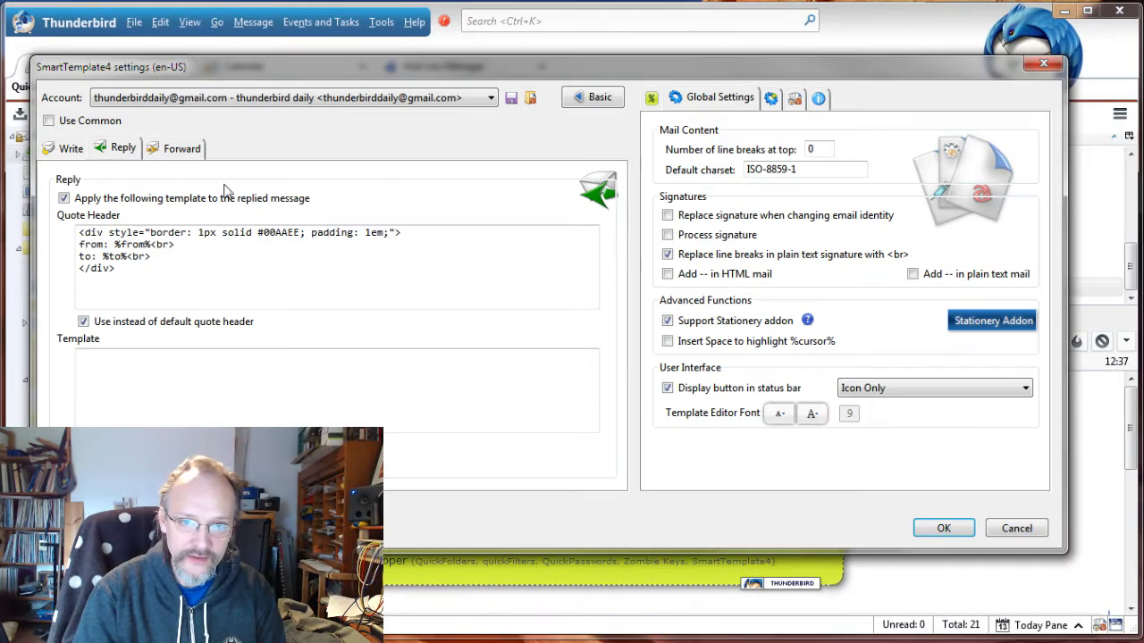
Extend the div style with max-width: 800px, min-width: 300px, border-radius: 1em and box-shadow: 5px 5px 3px rgba(80,80,80,0.4), and save the settings
{"action": "left_click", "coordinate": [399, 232]}
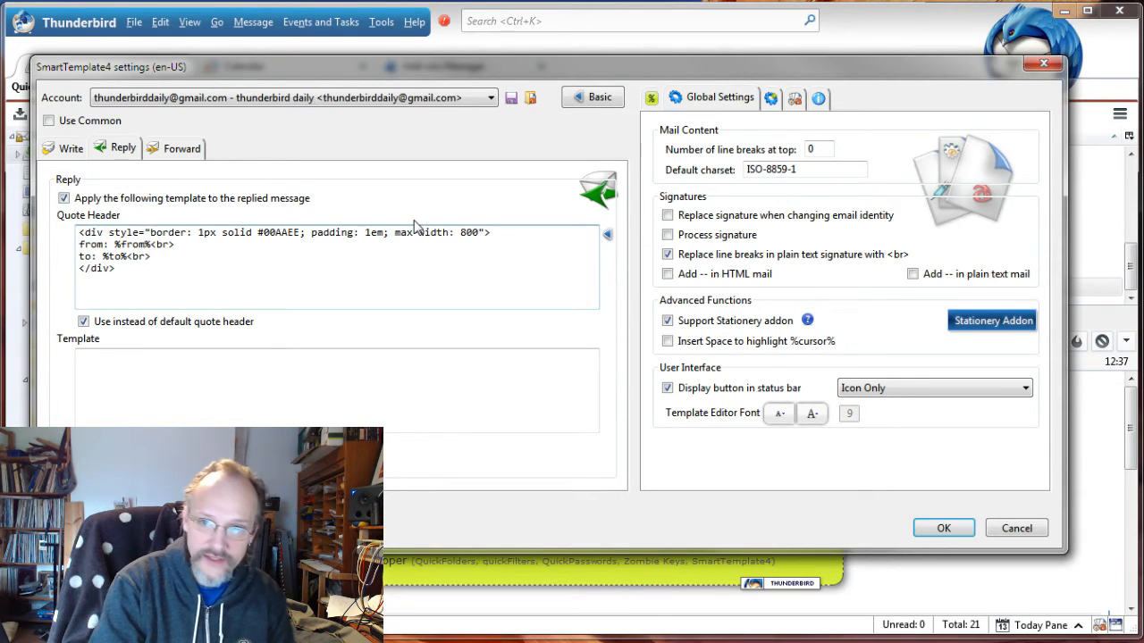
{"action": "type", "text": "min-width"}
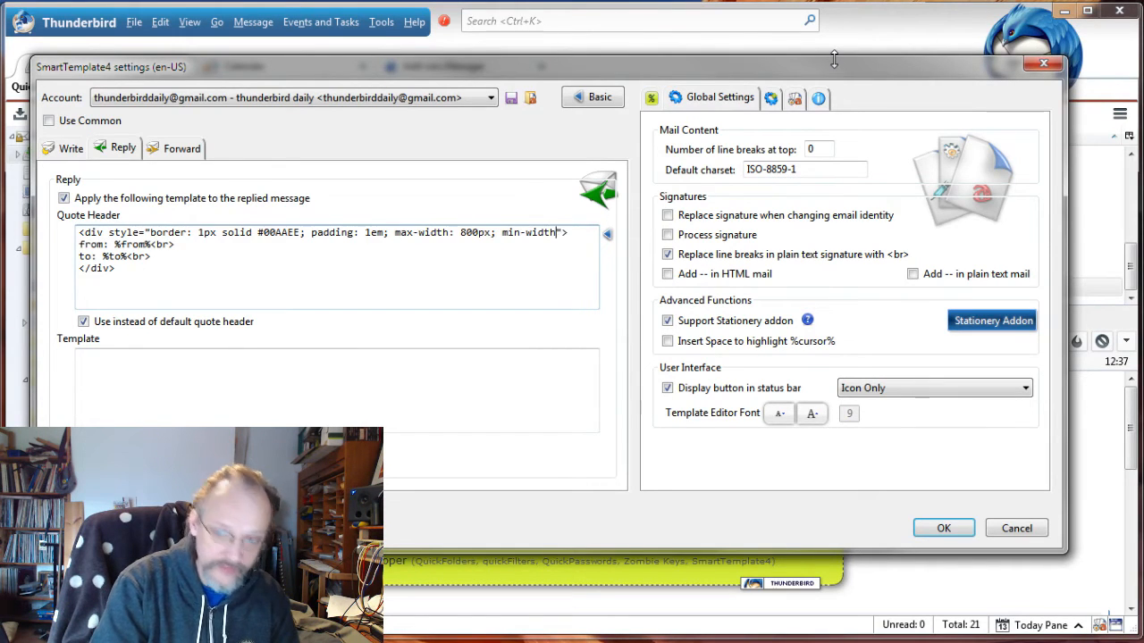
{"action": "type", "text": ": 300px; border-radius: 1em; box-shadow: 5px 5px 3px rgba(80,80,80,0.4);"}
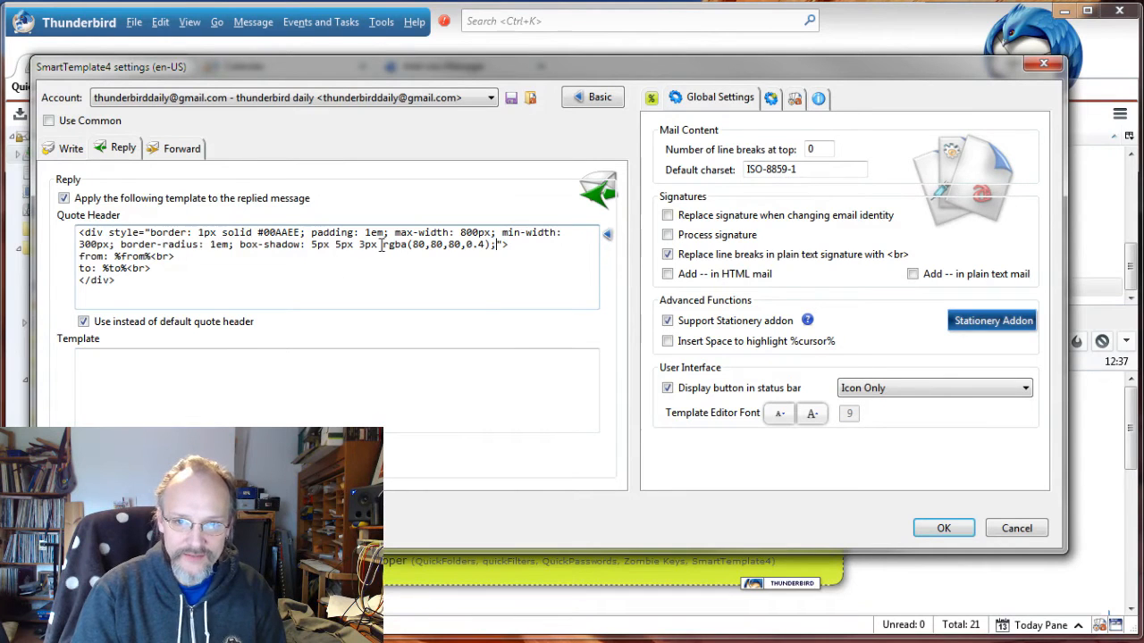
{"action": "left_click_drag", "start_coordinate": [389, 248], "coordinate": [490, 248]}
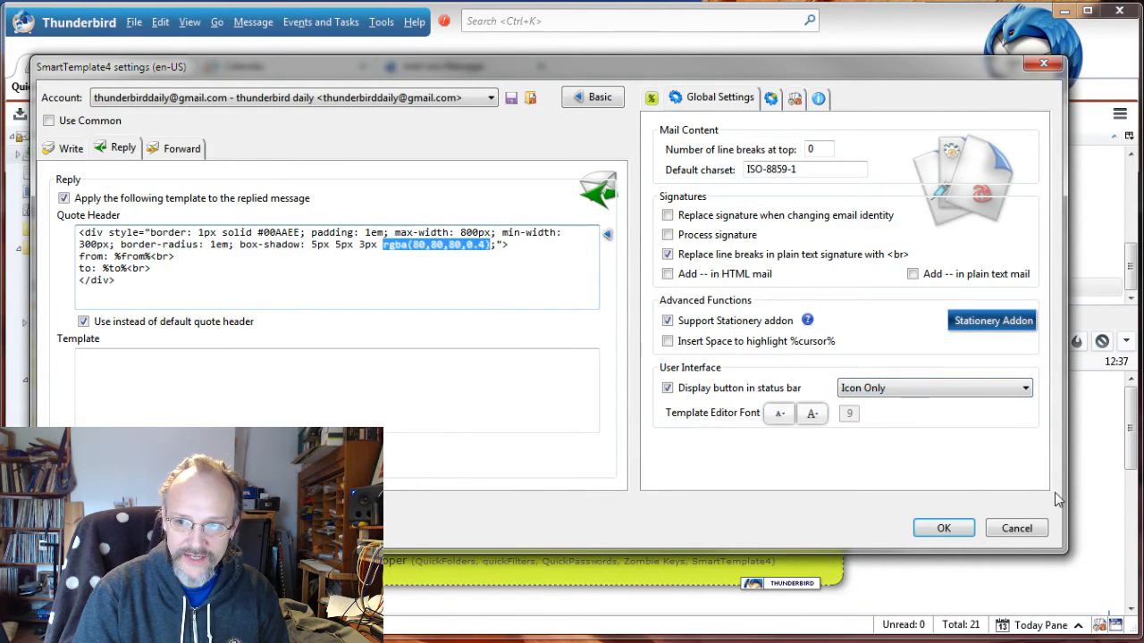
{"action": "left_click", "coordinate": [943, 528]}
Open another test reply, resize its window to inspect the rounded, shadowed quote header, and close it
{"action": "left_click", "coordinate": [1013, 342]}
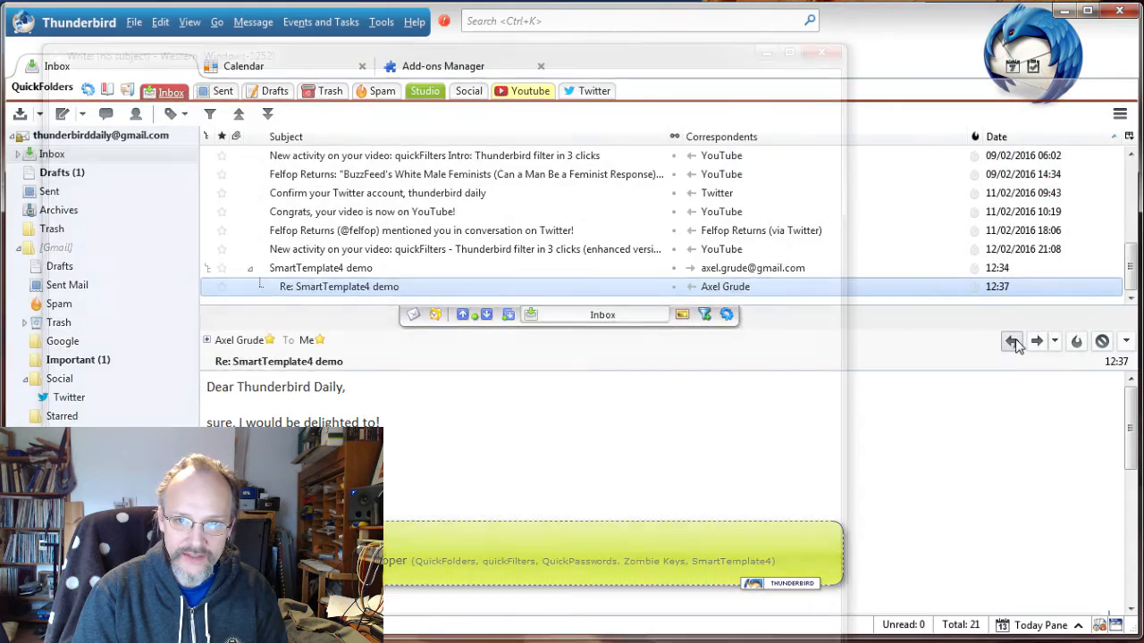
{"action": "left_click_drag", "start_coordinate": [840, 322], "coordinate": [833, 357]}
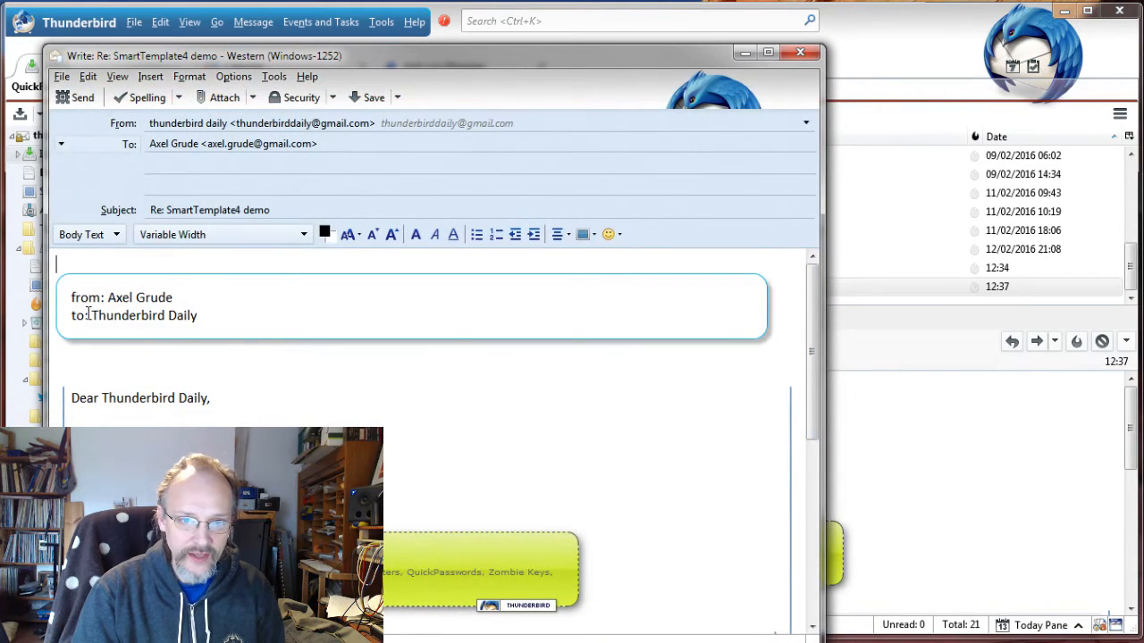
{"action": "left_click", "coordinate": [800, 52]}
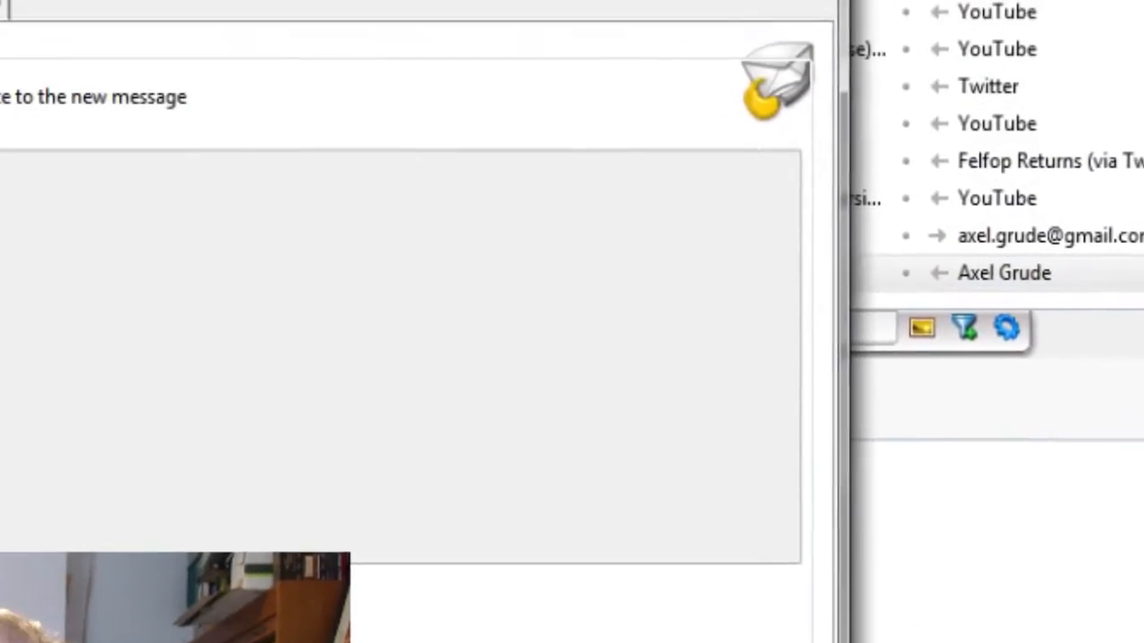
Add a <b>Date:</b> line above the from line in the reply quote header and capitalise the From and To labels
{"action": "left_click", "coordinate": [90, 121]}
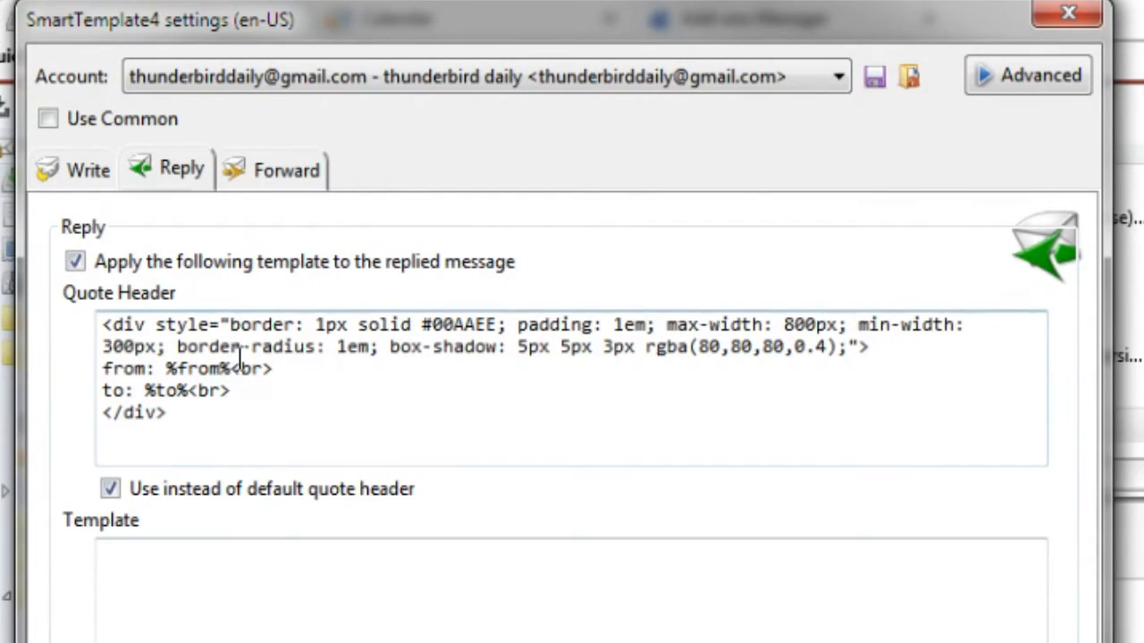
{"action": "left_click", "coordinate": [894, 347]}
{"action": "key", "text": "Return"}
{"action": "type", "text": "dat"}
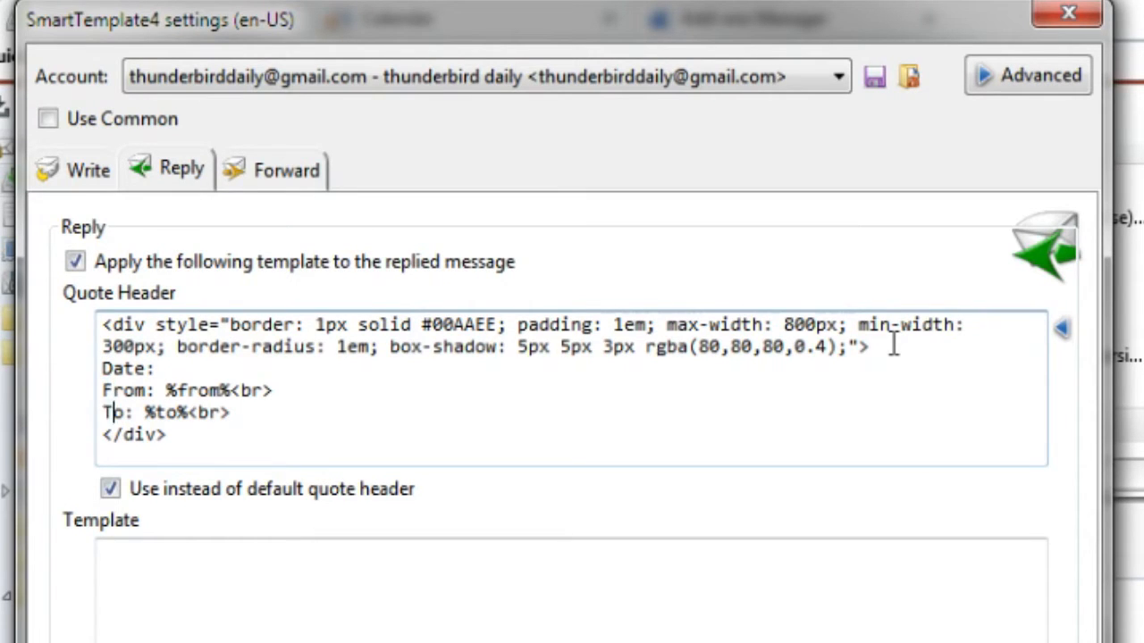
{"action": "type", "text": "<"}
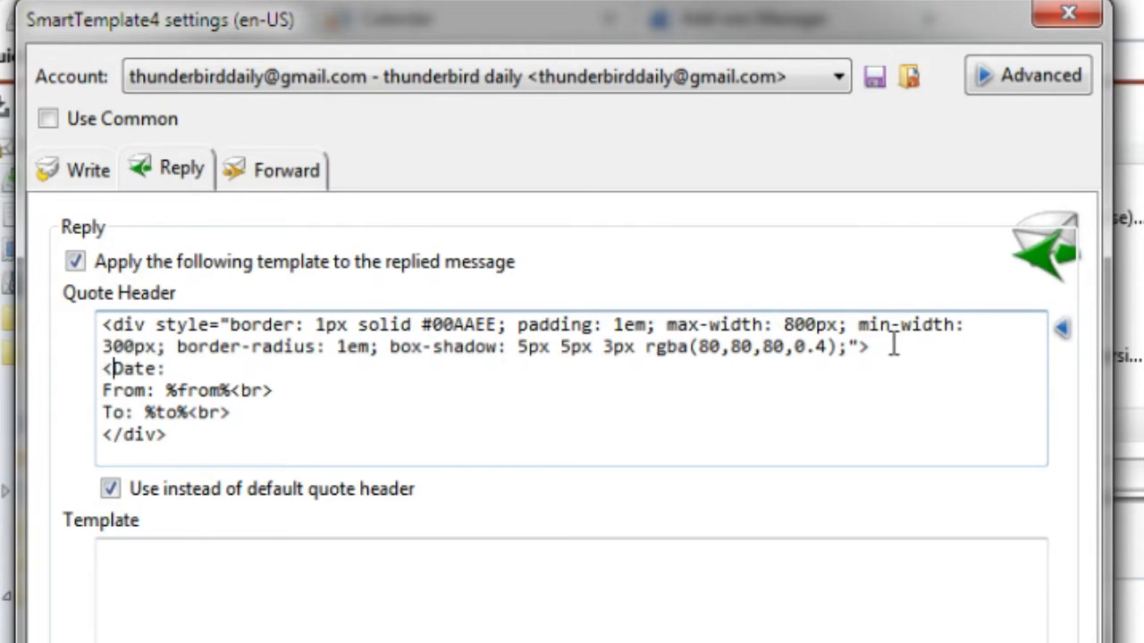
{"action": "type", "text": "b>"}
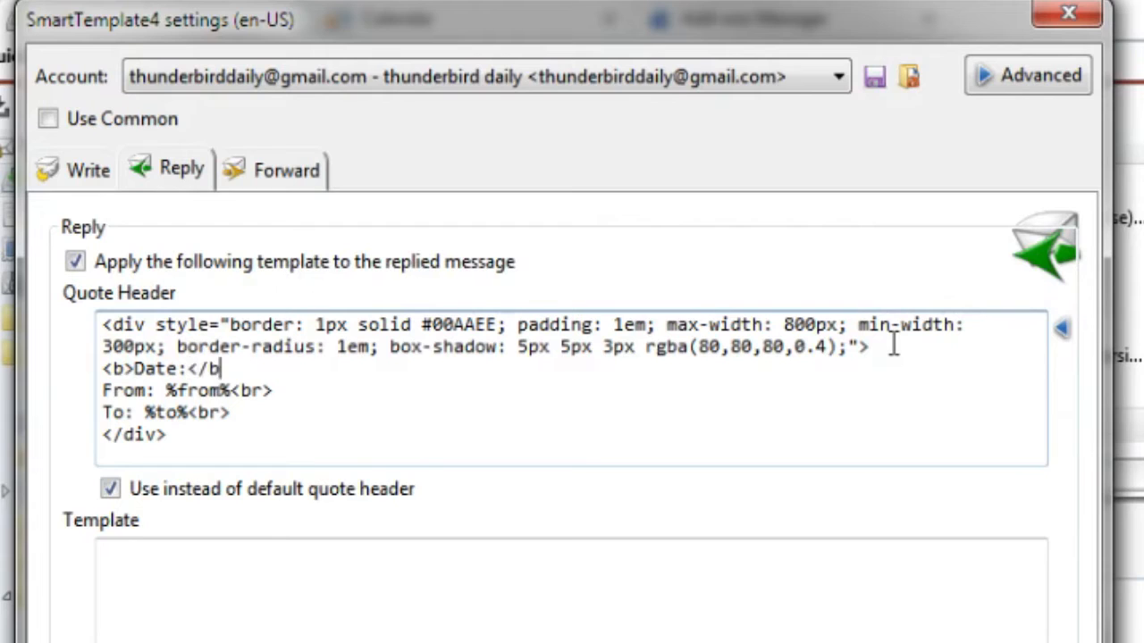
Copy the opening <b> tag from the Date line to the start of the From and To lines
{"action": "key", "text": "shift+Right"}
{"action": "key", "text": "shift+Right"}
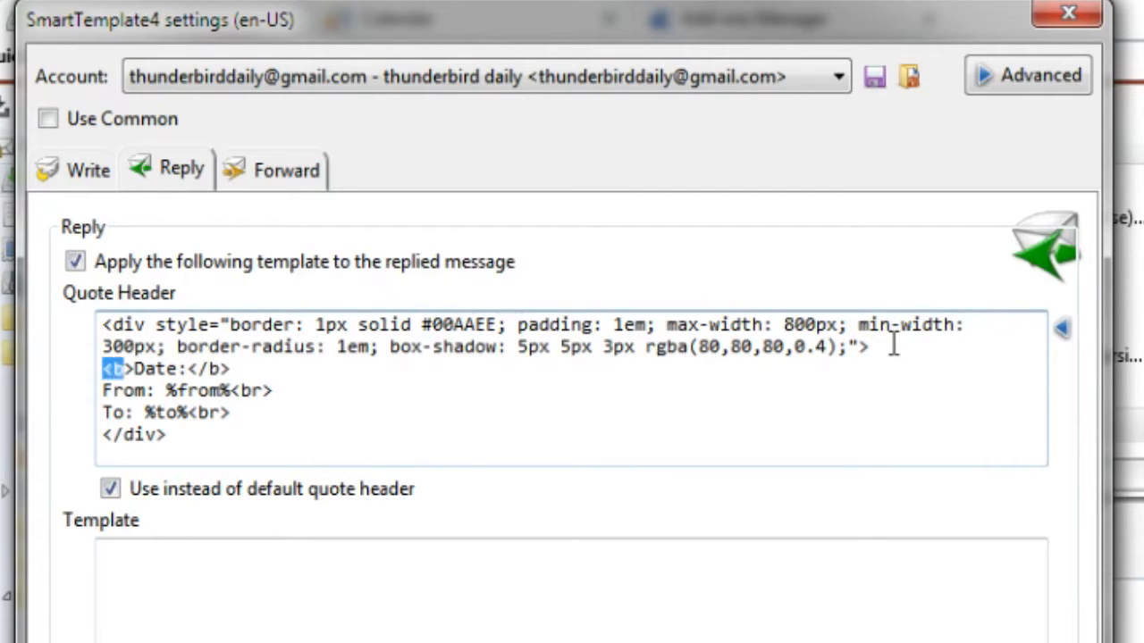
{"action": "key", "text": "ctrl+c"}
{"action": "key", "text": "Down"}
{"action": "key", "text": "Home"}
{"action": "key", "text": "ctrl+v"}
{"action": "key", "text": "Down"}
{"action": "key", "text": "Home"}
{"action": "key", "text": "ctrl+v"}
Copy the closing </b> tag after the From: and To: labels and align the %from% and %to% variables with spaces
{"action": "key", "text": "Up"}
{"action": "key", "text": "Up"}
{"action": "key", "text": "End"}
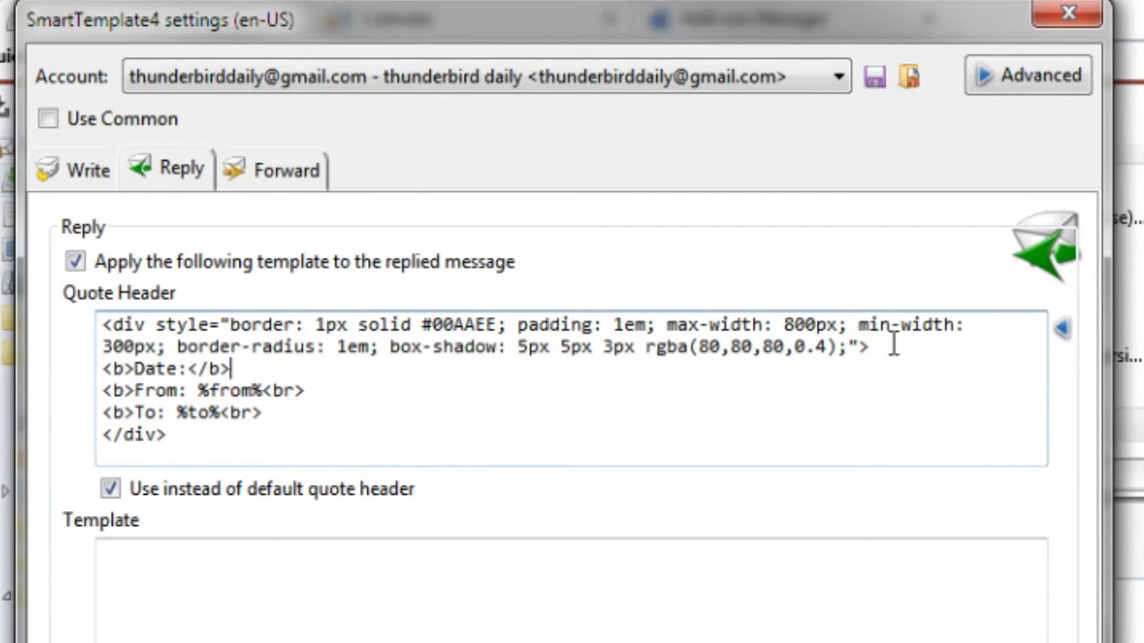
{"action": "key", "text": "shift+Left"}
{"action": "key", "text": "shift+Left"}
{"action": "key", "text": "shift+Left"}
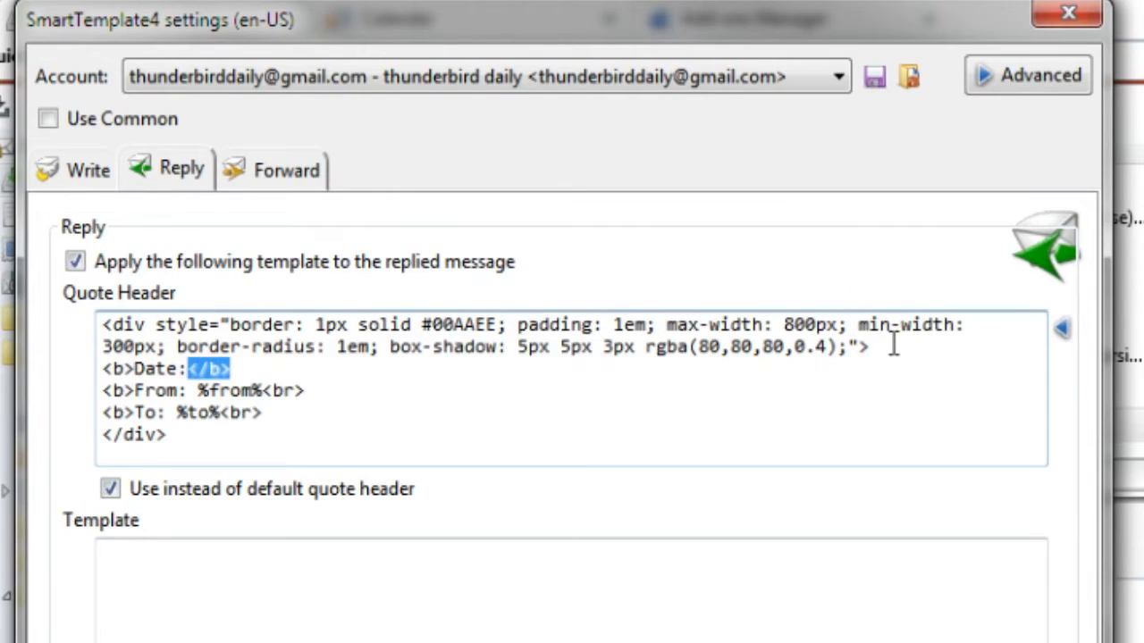
{"action": "key", "text": "ctrl+c"}
{"action": "key", "text": "Down"}
{"action": "key", "text": "Left"}
{"action": "key", "text": "ctrl+v"}
{"action": "key", "text": "Down"}
{"action": "key", "text": "Left"}
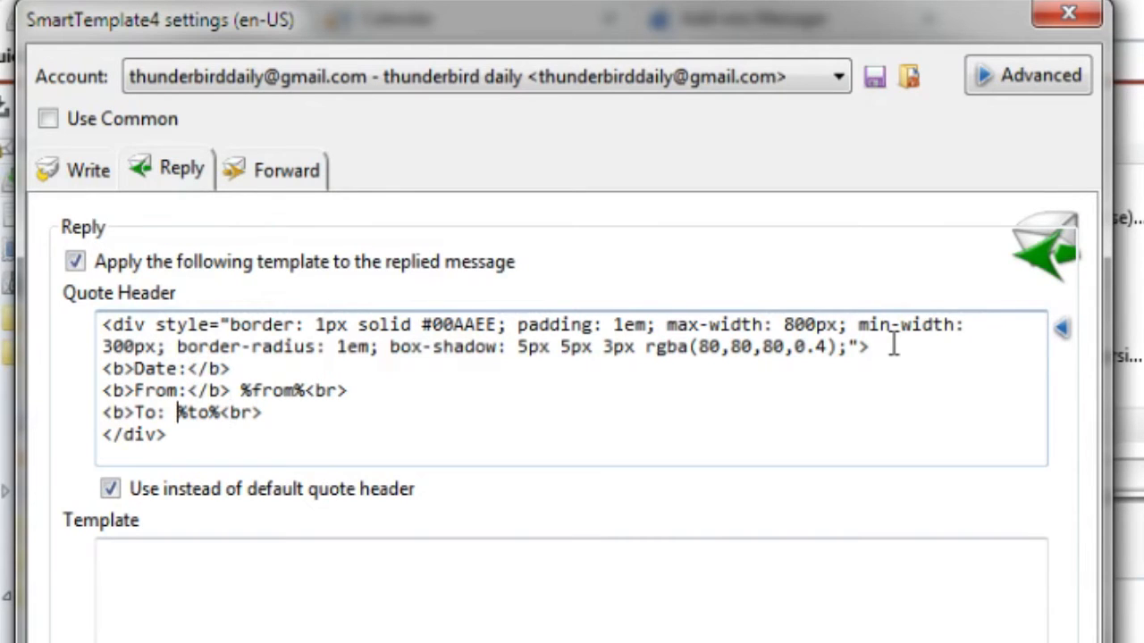
{"action": "key", "text": "ctrl+v"}
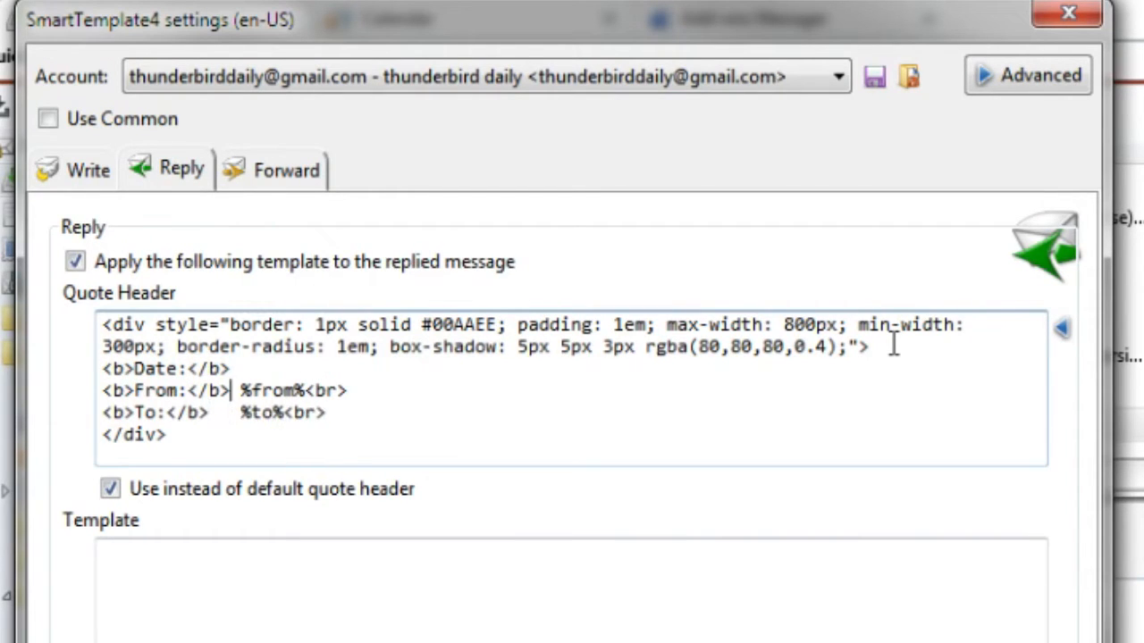
{"action": "key", "text": "Down"}
Insert the %datelocal% variable after the Date label in the reply quote header, using the advanced variables list
{"action": "left_click", "coordinate": [1027, 75]}
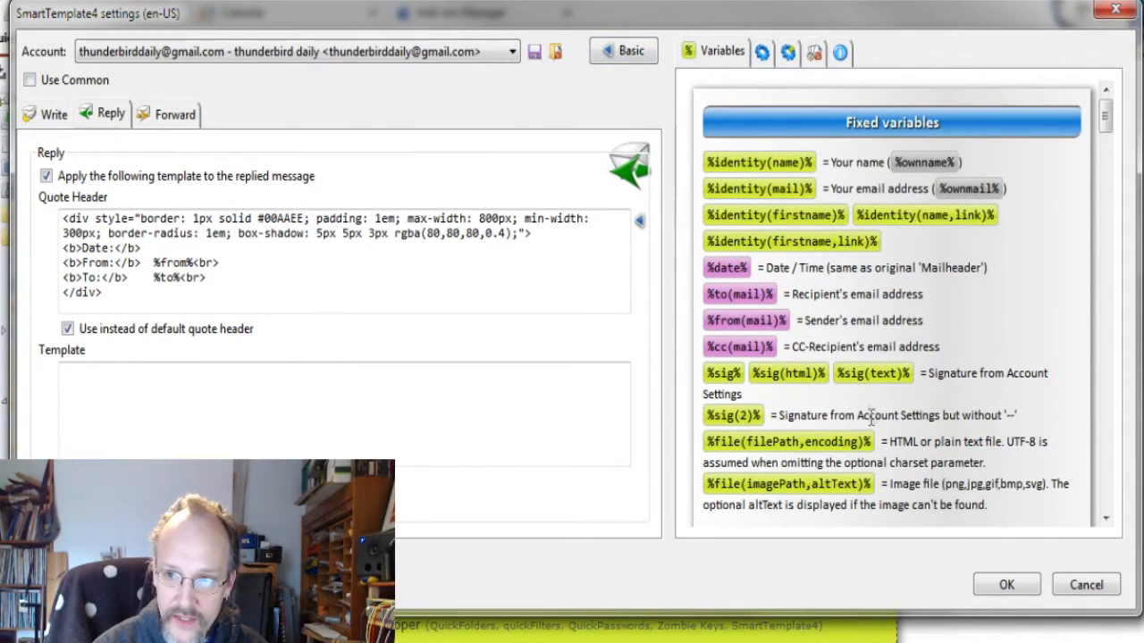
{"action": "left_click_drag", "start_coordinate": [1106, 116], "coordinate": [1087, 301]}
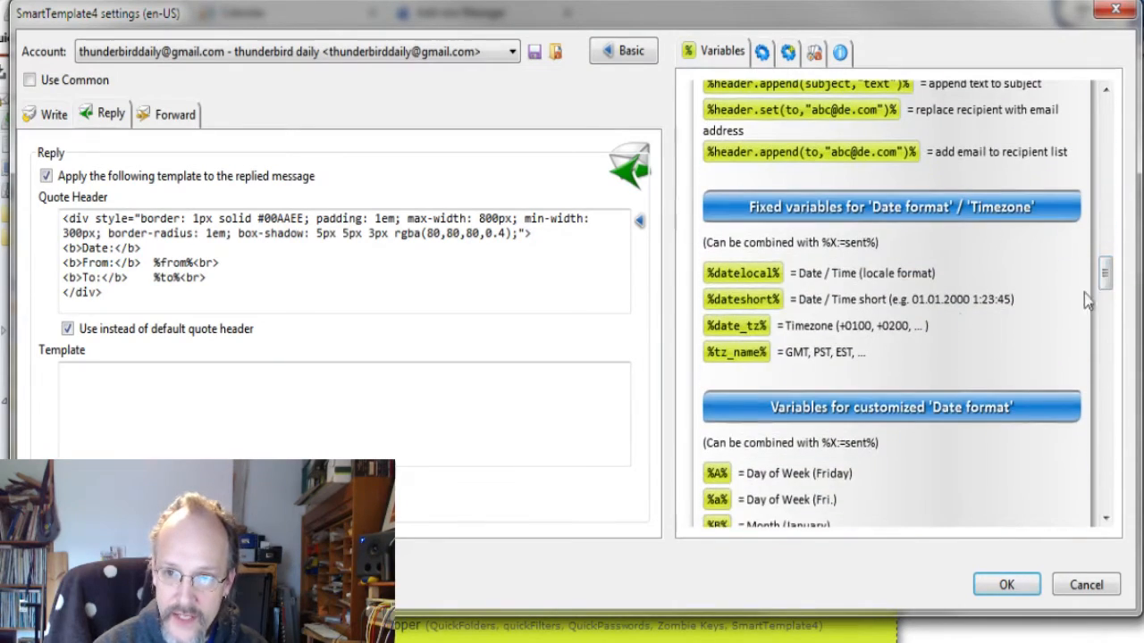
{"action": "left_click", "coordinate": [755, 275]}
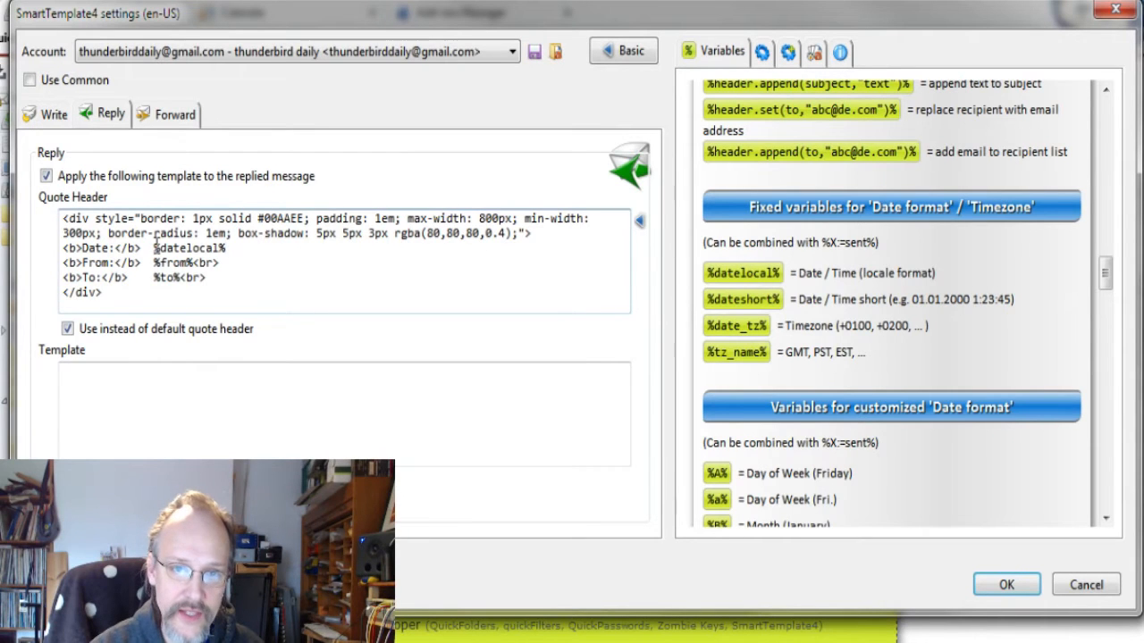
Save the template settings, open a test reply to check the date line in the quote header, and close it
{"action": "left_click", "coordinate": [1007, 586]}
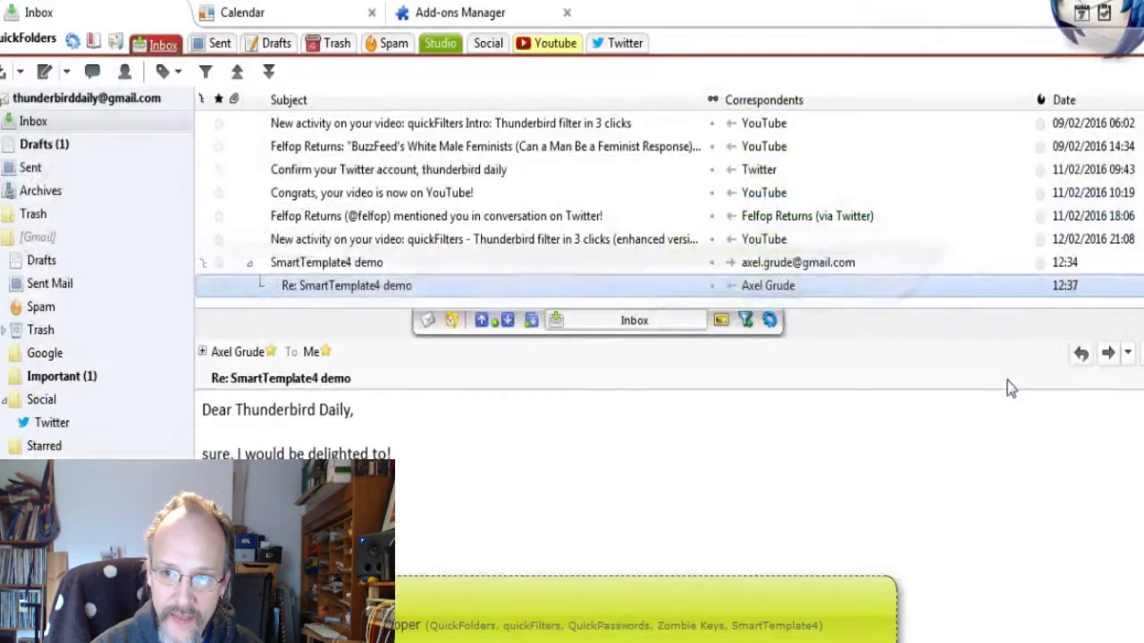
{"action": "left_click", "coordinate": [1081, 352]}
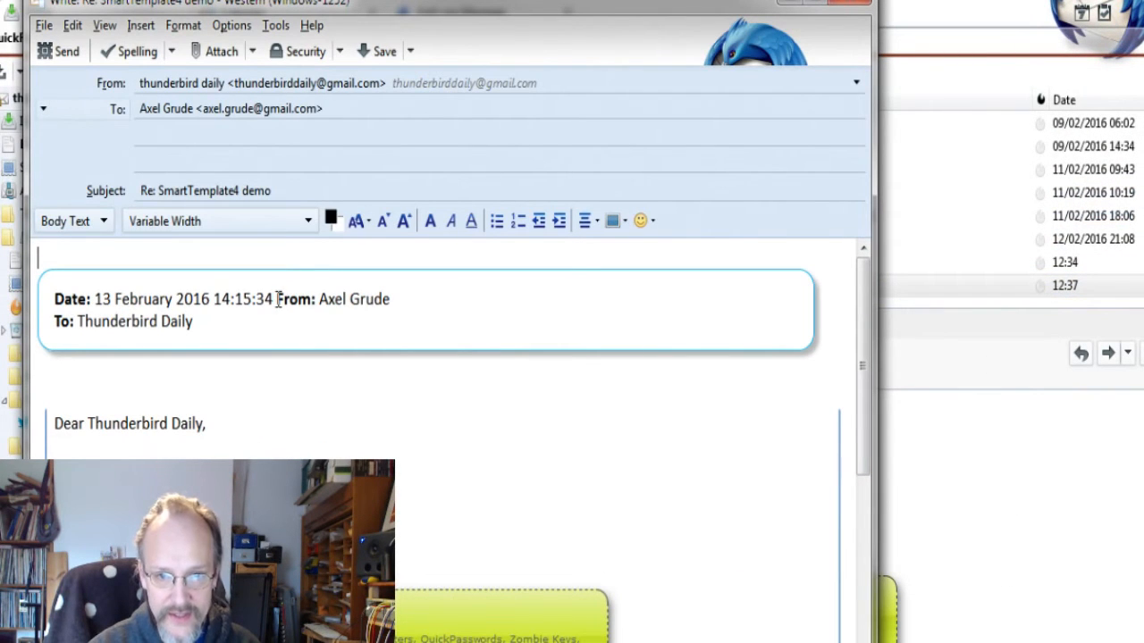
{"action": "left_click", "coordinate": [861, 5]}
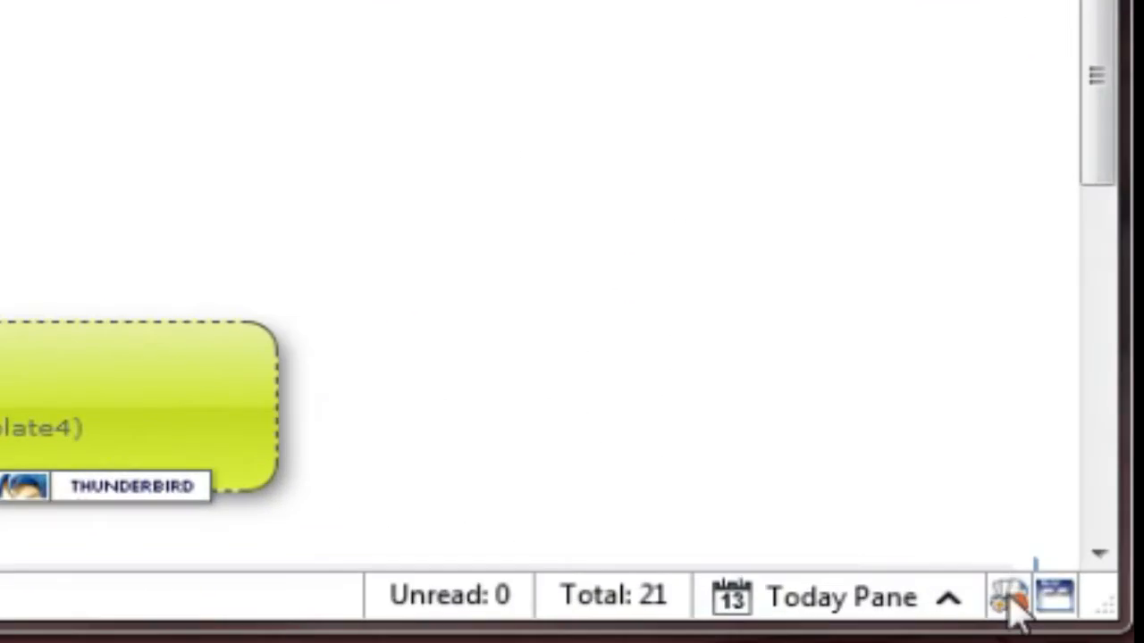
Reopen the reply template settings, add a <br> after %datelocal%, and space out the <br> tags on the From and To lines
{"action": "left_click", "coordinate": [1011, 598]}
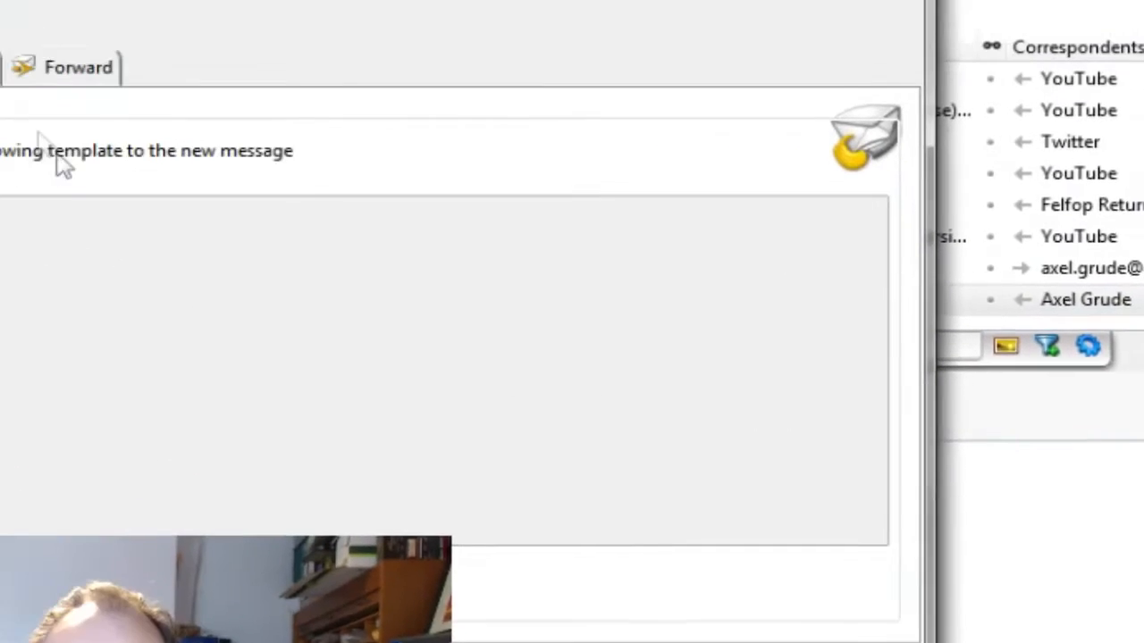
{"action": "left_click", "coordinate": [176, 152]}
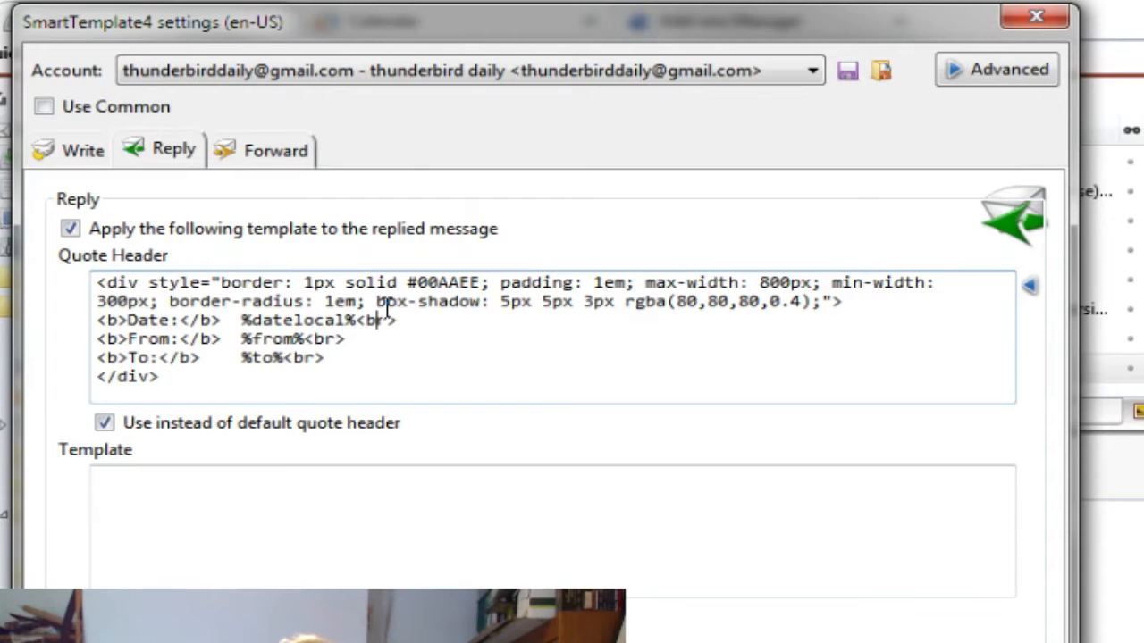
{"action": "key", "text": "Right"}
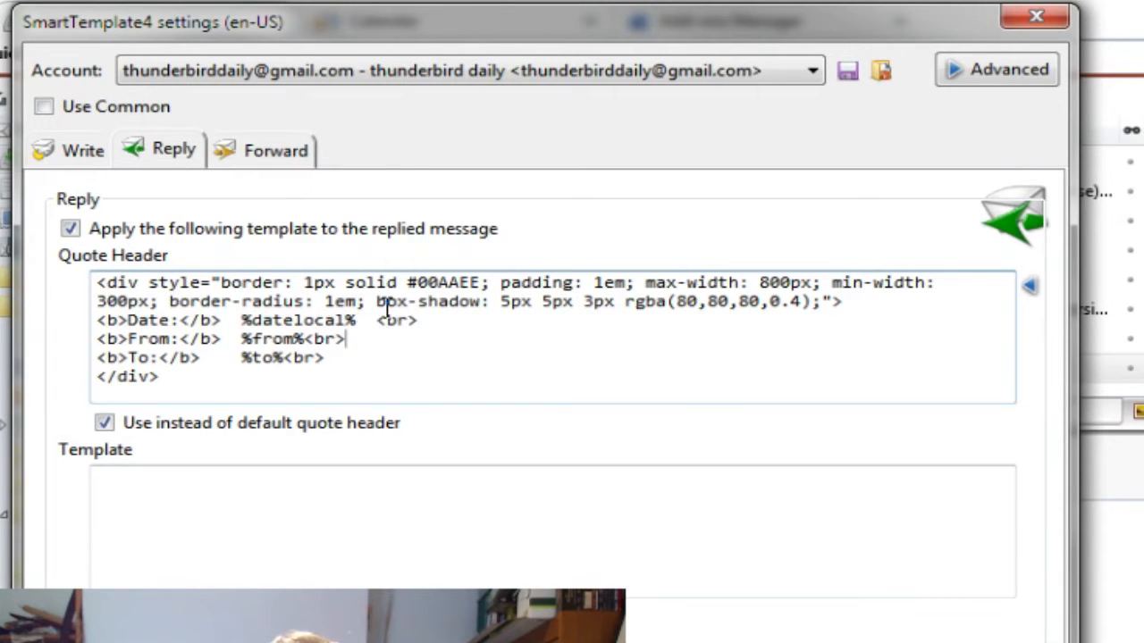
{"action": "key", "text": "Left"}
{"action": "key", "text": "Left"}
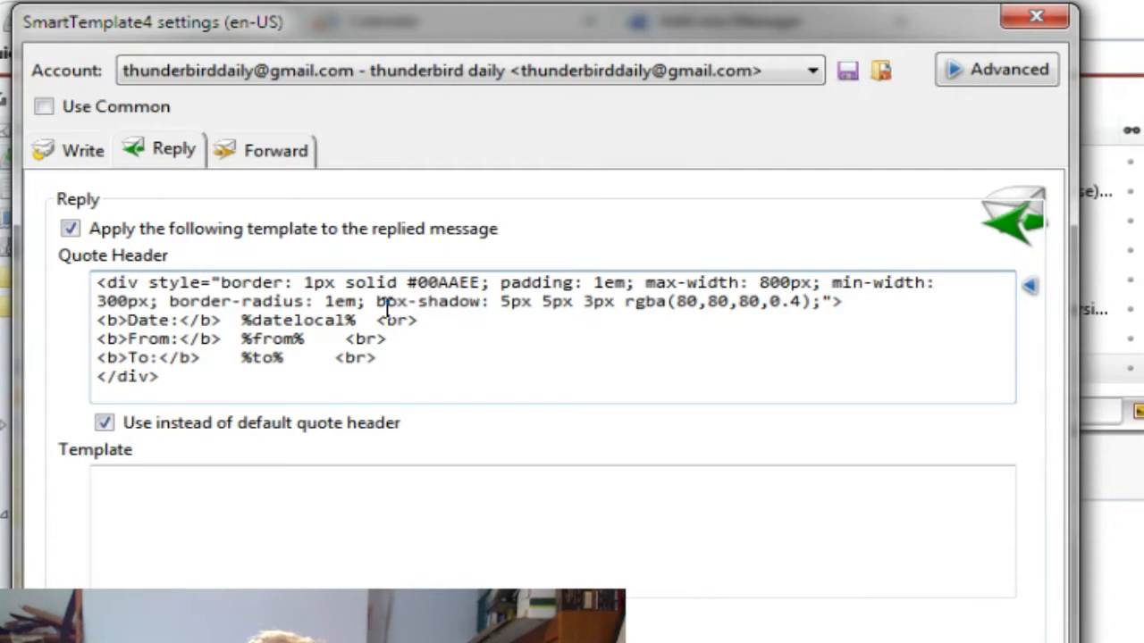
Pad the To, From and Date labels with spaces so their closing </b> tags align
{"action": "left_click", "coordinate": [158, 358]}
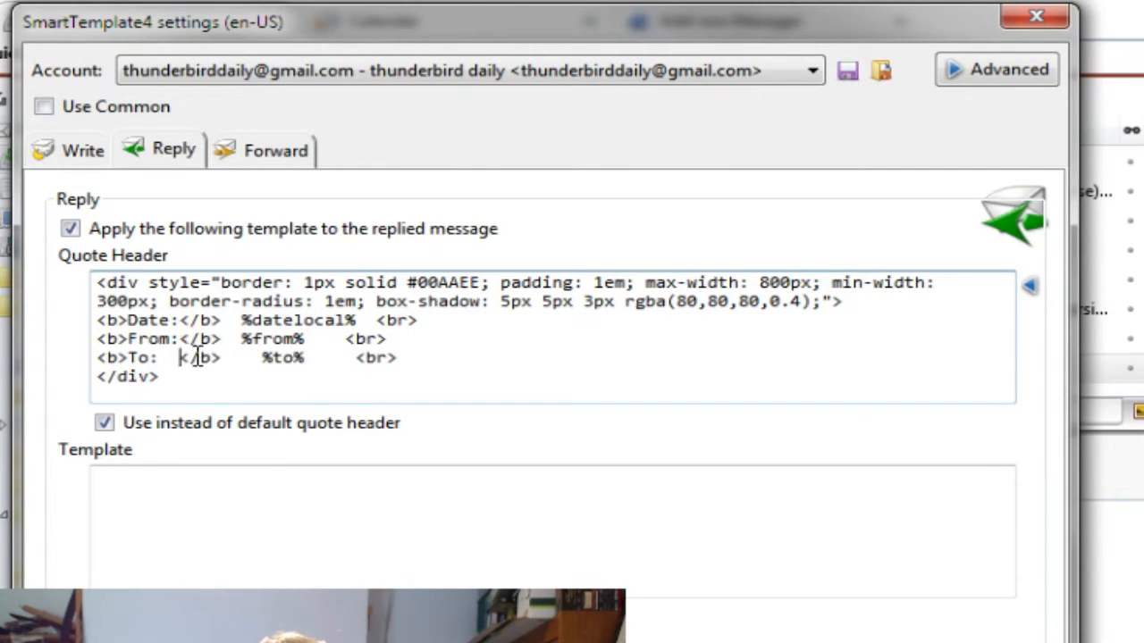
{"action": "left_click", "coordinate": [179, 338]}
{"action": "left_click", "coordinate": [179, 319]}
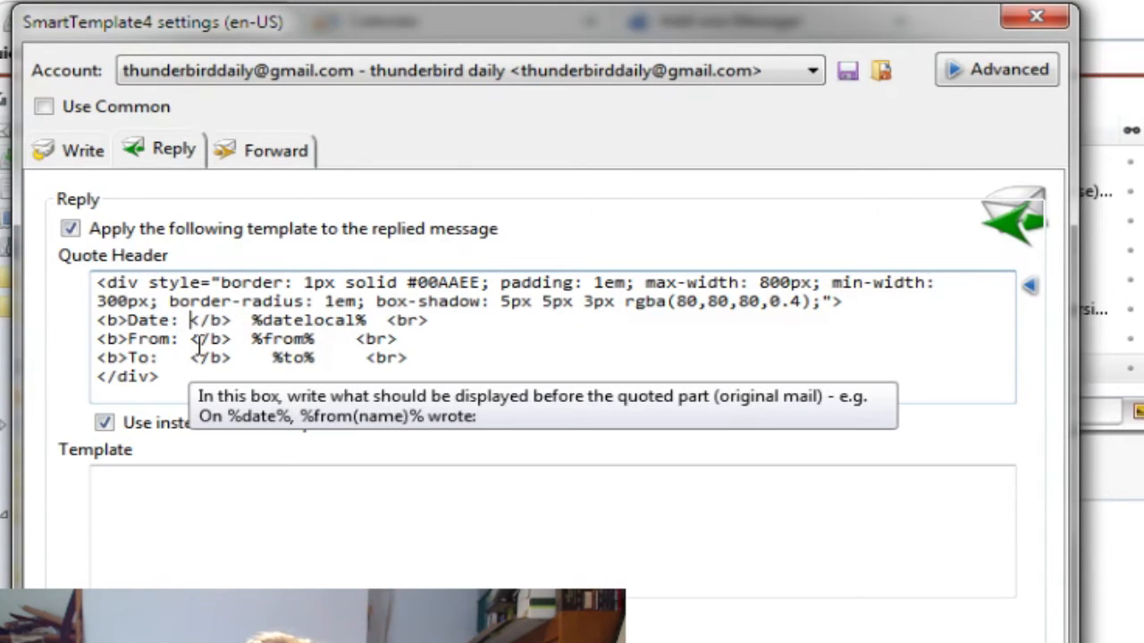
Add the attribute style="width: 150px;" to the opening <b> tags of the Date, From and To lines
{"action": "double_click", "coordinate": [112, 320]}
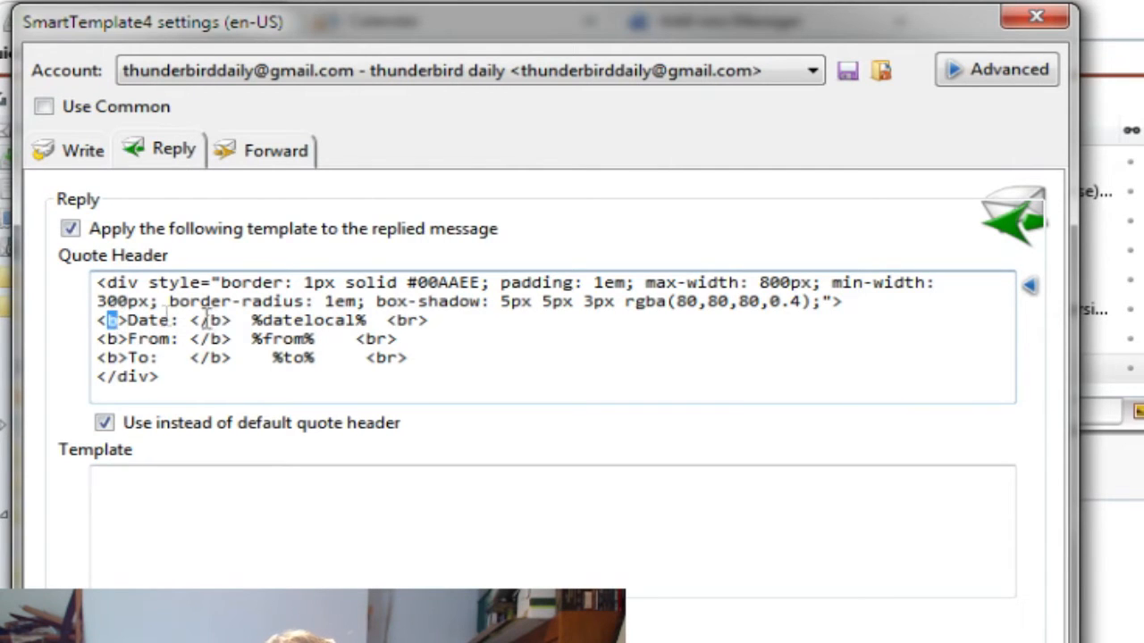
{"action": "left_click", "coordinate": [128, 320]}
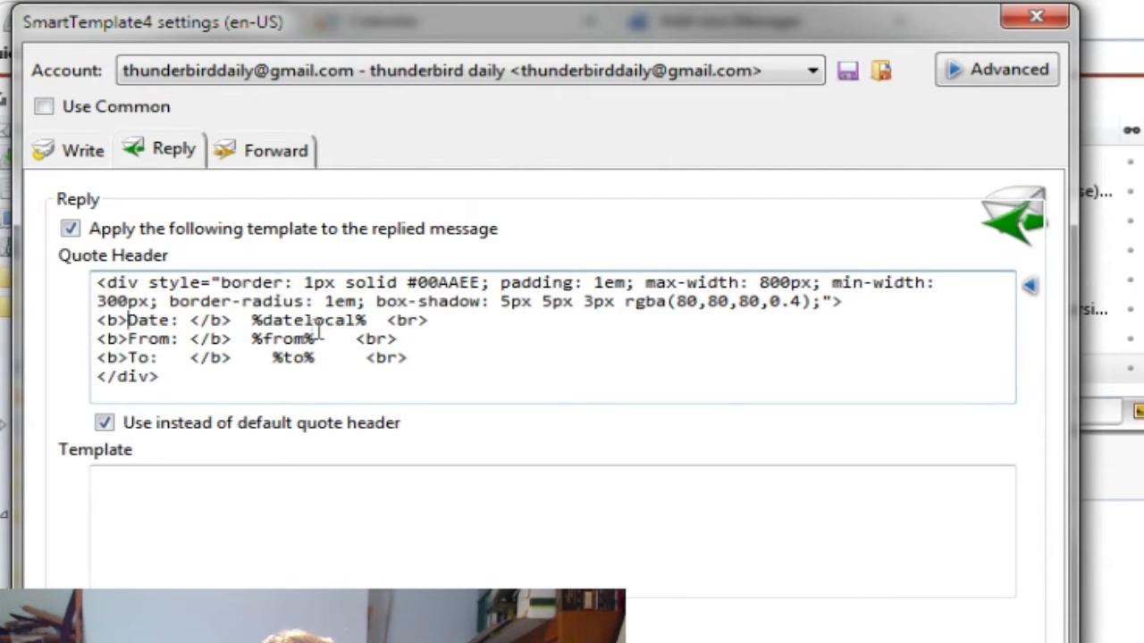
{"action": "double_click", "coordinate": [217, 320]}
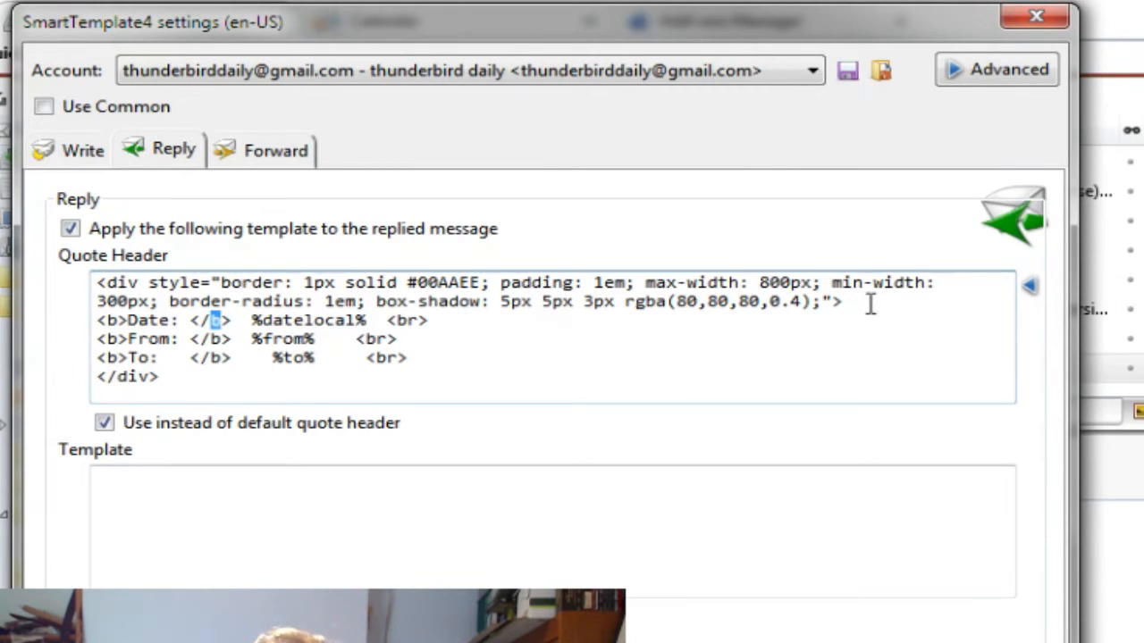
{"action": "left_click", "coordinate": [96, 283]}
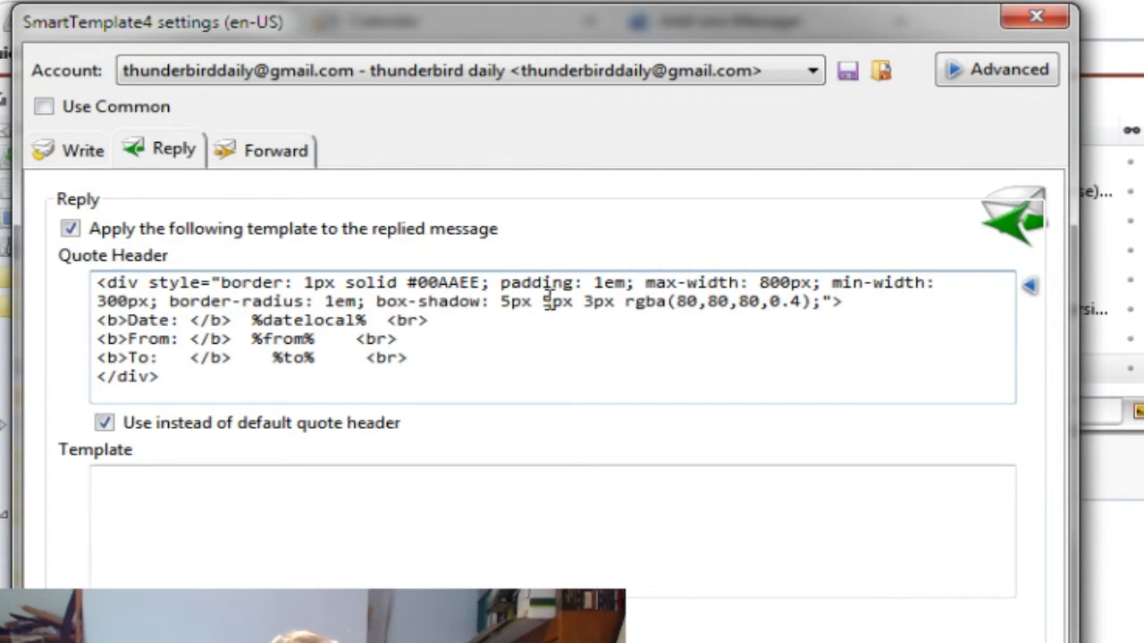
{"action": "key", "text": "Down"}
{"action": "key", "text": "Down"}
{"action": "key", "text": "Right"}
{"action": "type", "text": "style="}
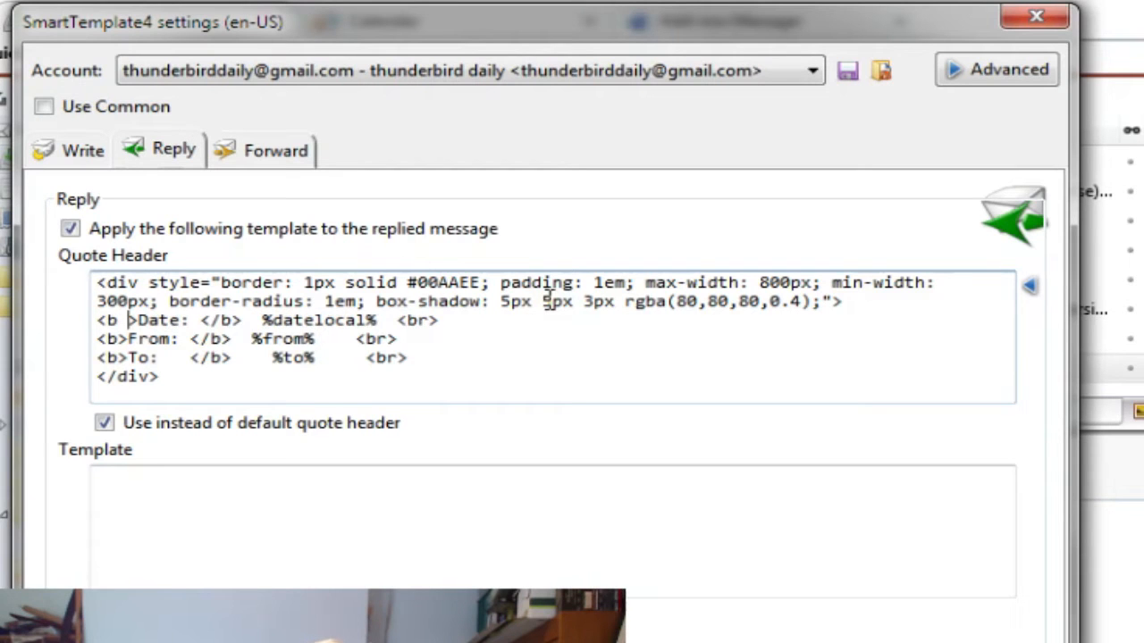
{"action": "type", "text": "\"\""}
{"action": "key", "text": "Left"}
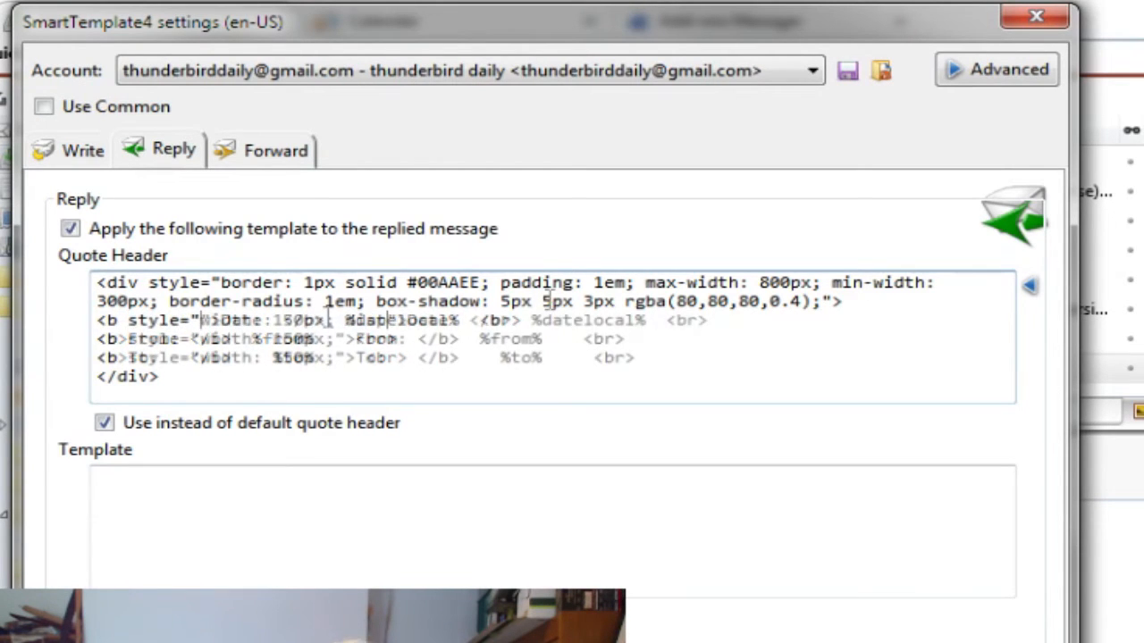
Add display: inline-block; to the style of the Date line's <b> tag
{"action": "type", "text": "lay: in"}
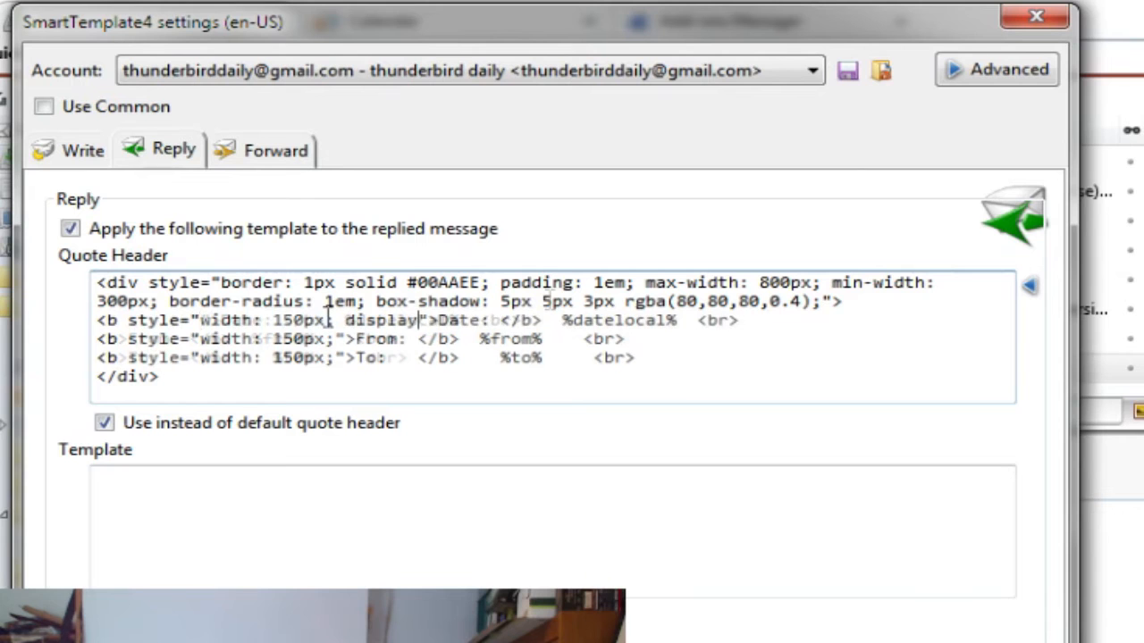
{"action": "type", "text": "line-bloc"}
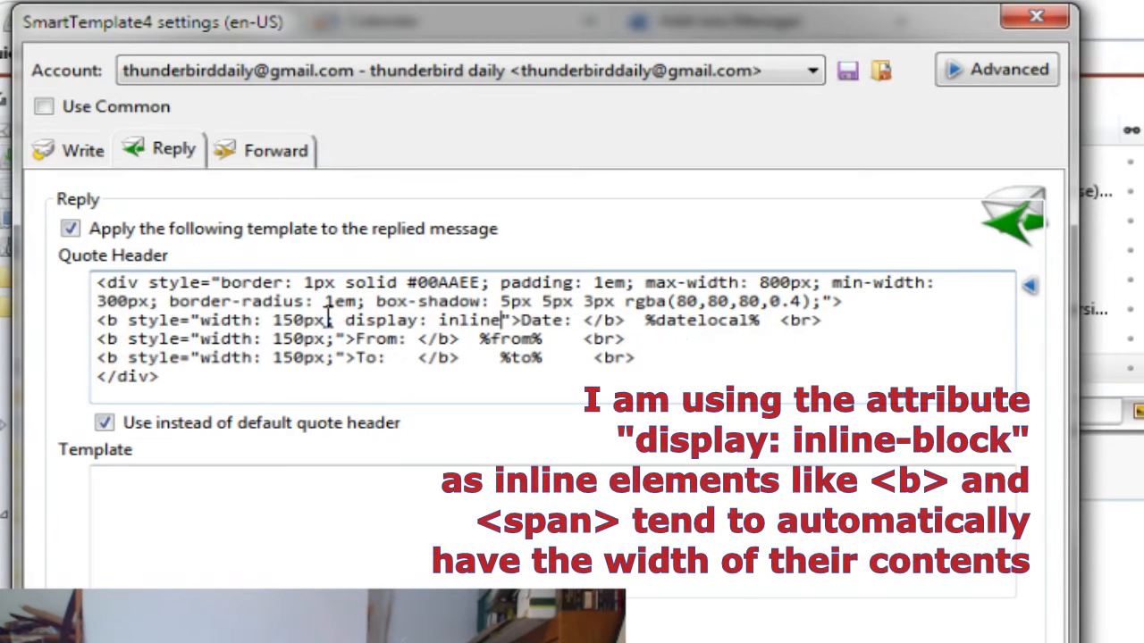
{"action": "type", "text": "k;"}
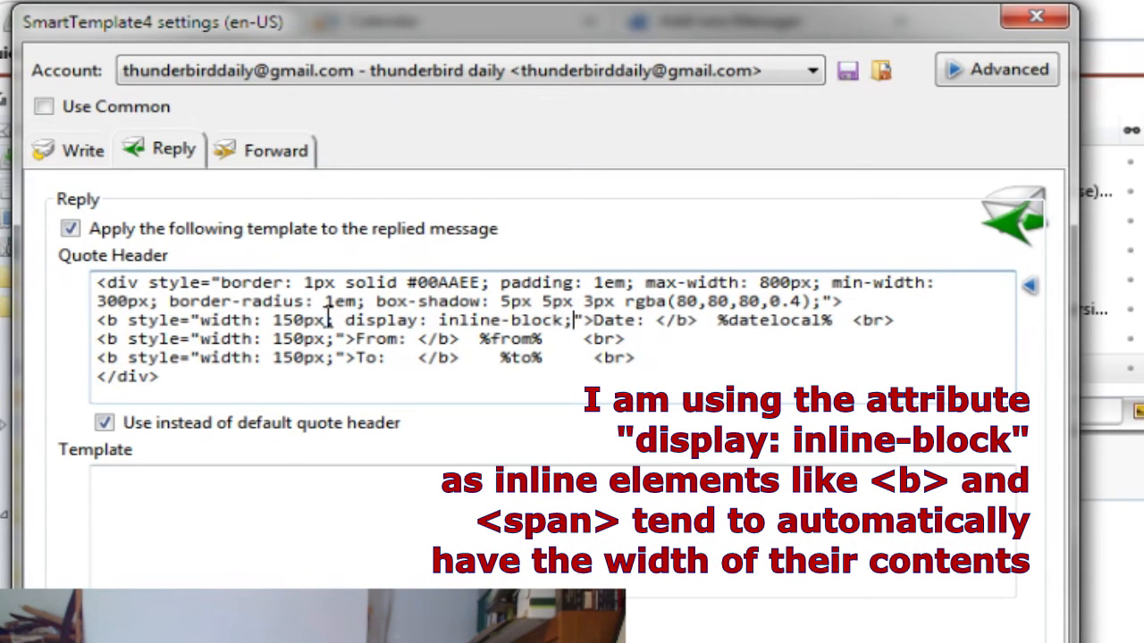
Copy display: inline-block; into the <b> styles of the From and To lines, save, and check the header in a test reply
{"action": "key", "text": "ctrl+shift+Left"}
{"action": "key", "text": "ctrl+shift+Left"}
{"action": "key", "text": "ctrl+shift+Left"}
{"action": "key", "text": "ctrl+shift+Left"}
{"action": "key", "text": "ctrl+shift+Right"}
{"action": "key", "text": "ctrl+c"}
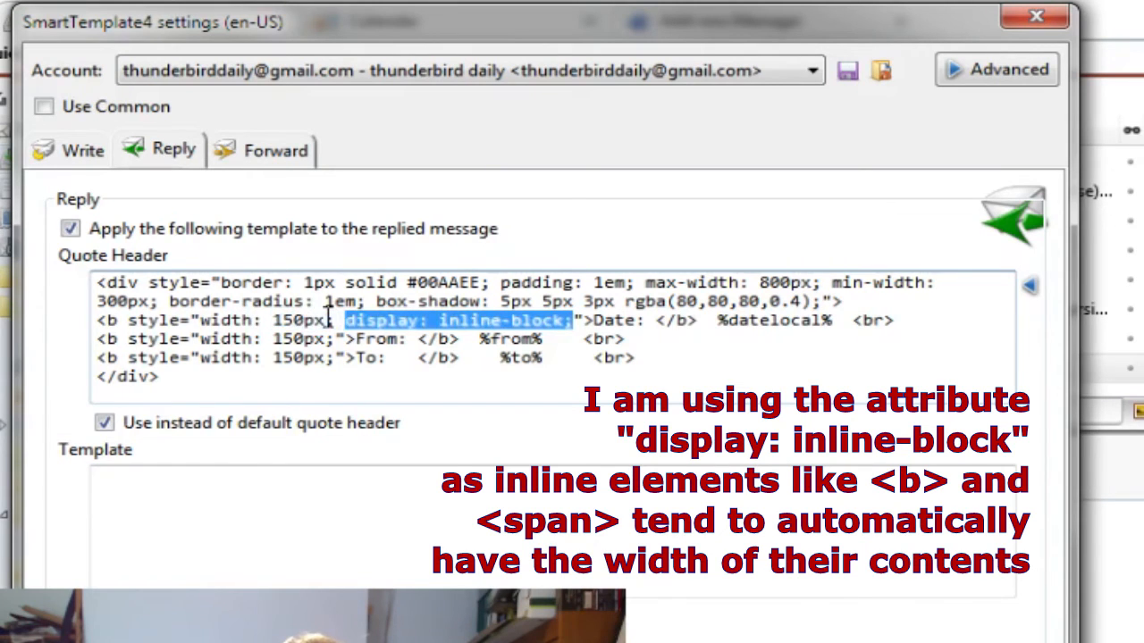
{"action": "key", "text": "Down"}
{"action": "key", "text": "ctrl+v"}
{"action": "key", "text": "ctrl+Left"}
{"action": "key", "text": "ctrl+Left"}
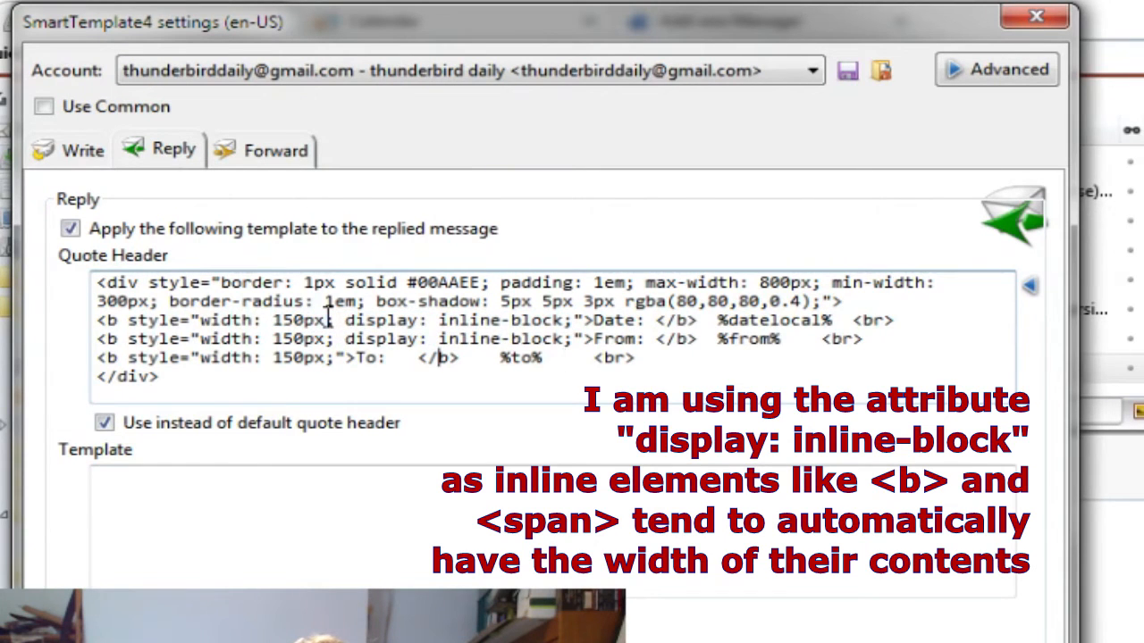
{"action": "key", "text": "Left"}
{"action": "key", "text": "Left"}
{"action": "key", "text": "ctrl+v"}
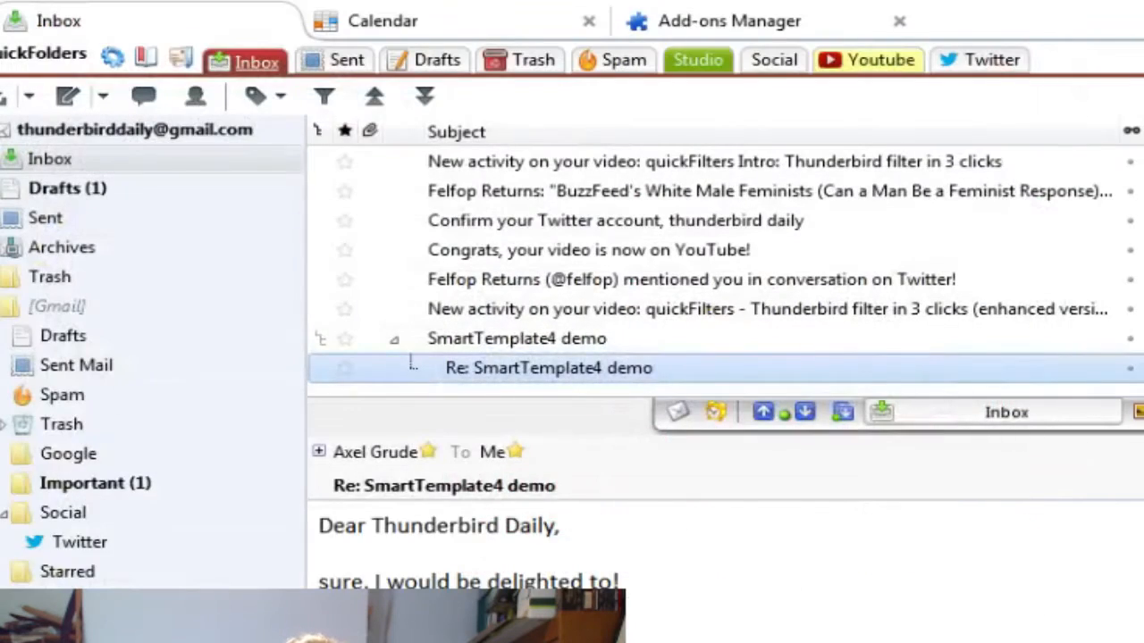
{"action": "key", "text": "ctrl+r"}
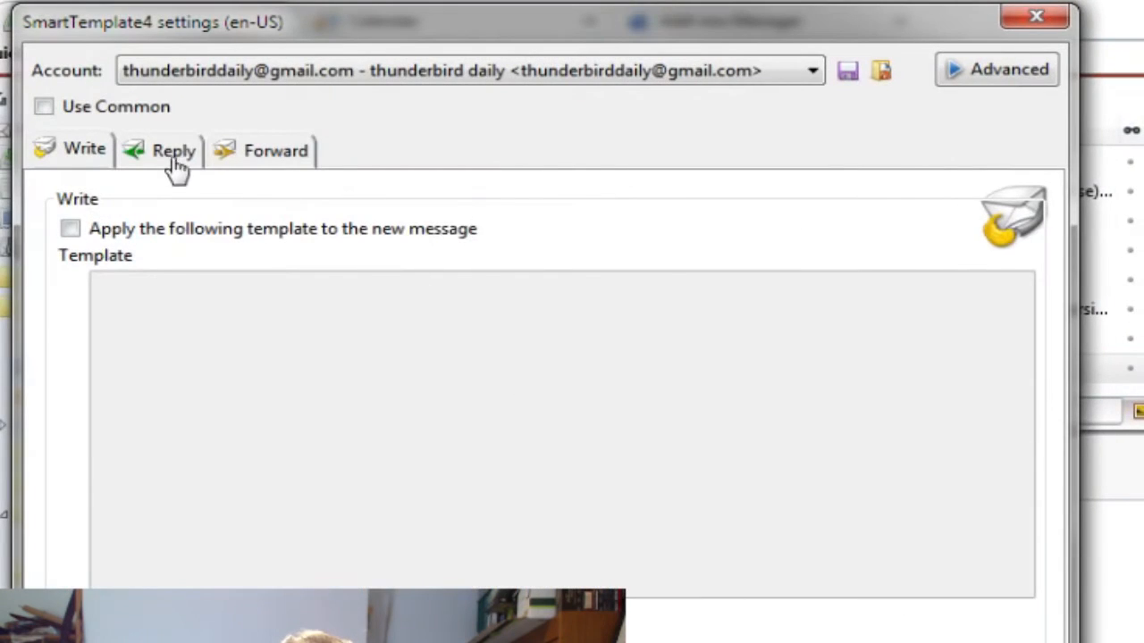
Reduce the <b> tag width to 80px on the Date, From and To lines of the reply quote header
{"action": "left_click", "coordinate": [168, 151]}
{"action": "key", "text": "Left"}
{"action": "key", "text": "Left"}
{"action": "key", "text": "shift+Right"}
{"action": "key", "text": "shift+Right"}
{"action": "type", "text": "8"}
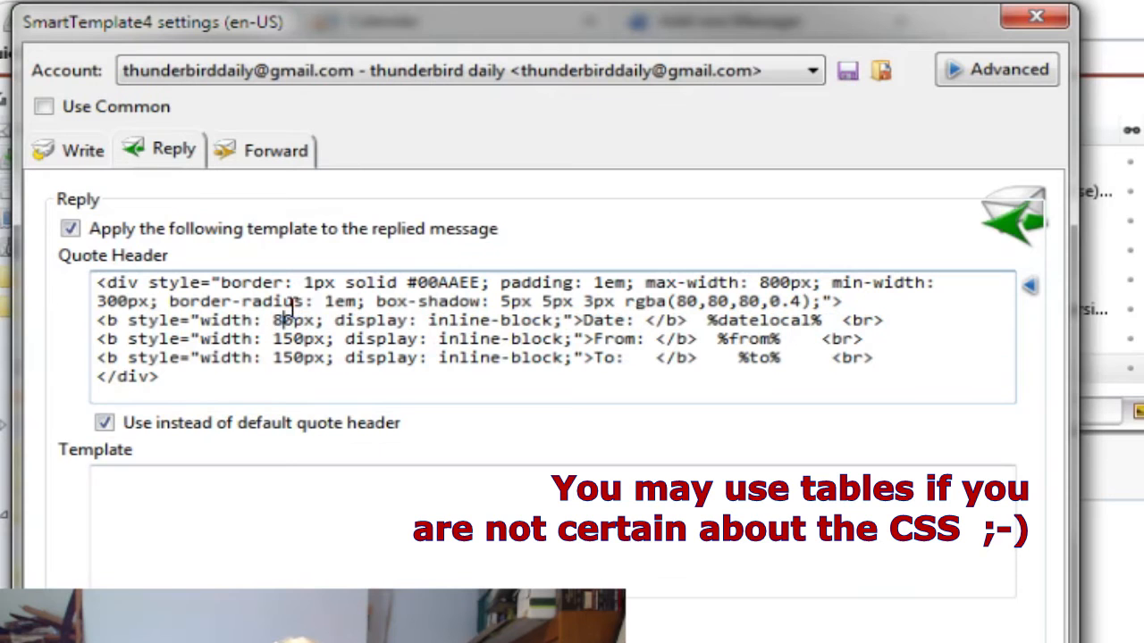
{"action": "key", "text": "Left"}
{"action": "key", "text": "shift+Right"}
{"action": "key", "text": "shift+Right"}
{"action": "type", "text": "8"}
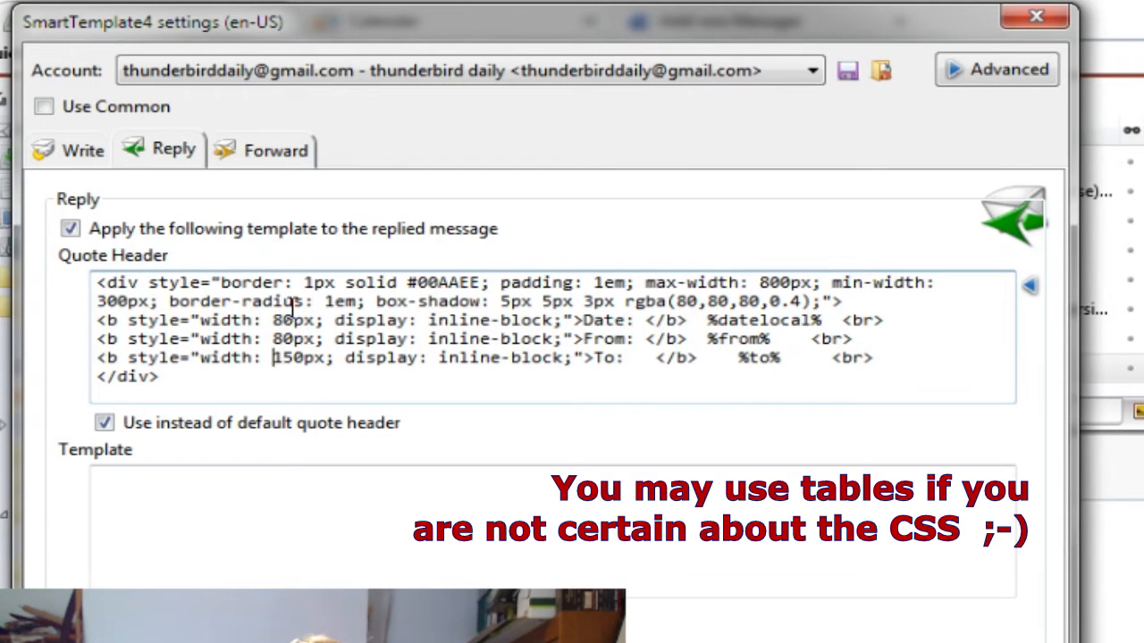
{"action": "key", "text": "shift+Right"}
{"action": "key", "text": "shift+Right"}
{"action": "type", "text": "8"}
Save the settings, open a test reply to inspect the label and value columns in the quote header, and close it
{"action": "left_click", "coordinate": [281, 636]}
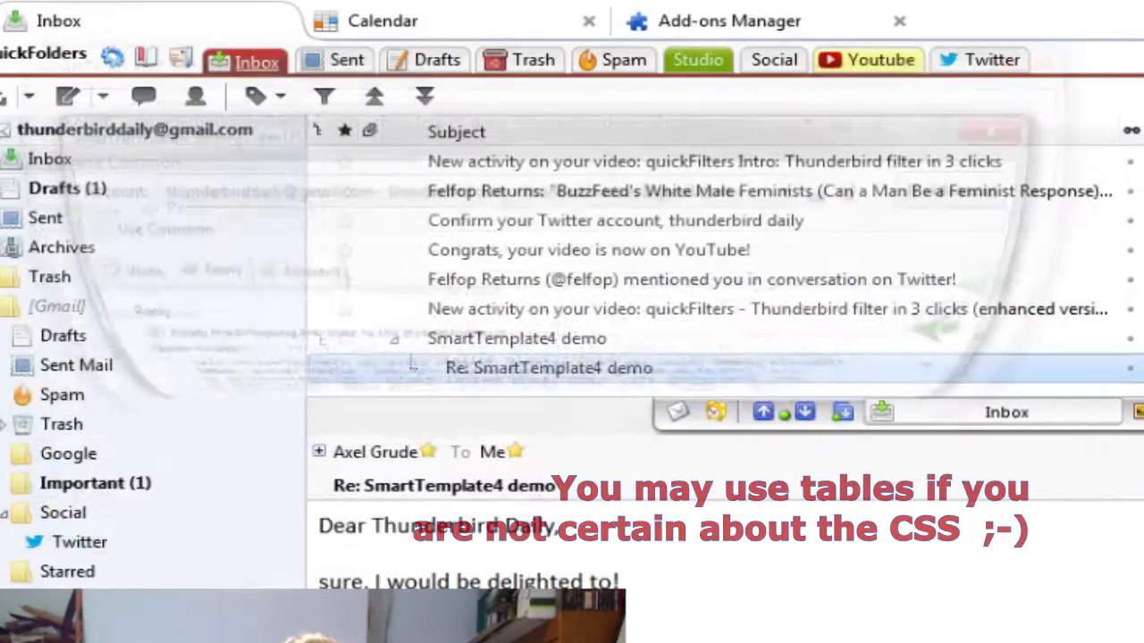
{"action": "key", "text": "ctrl+r"}
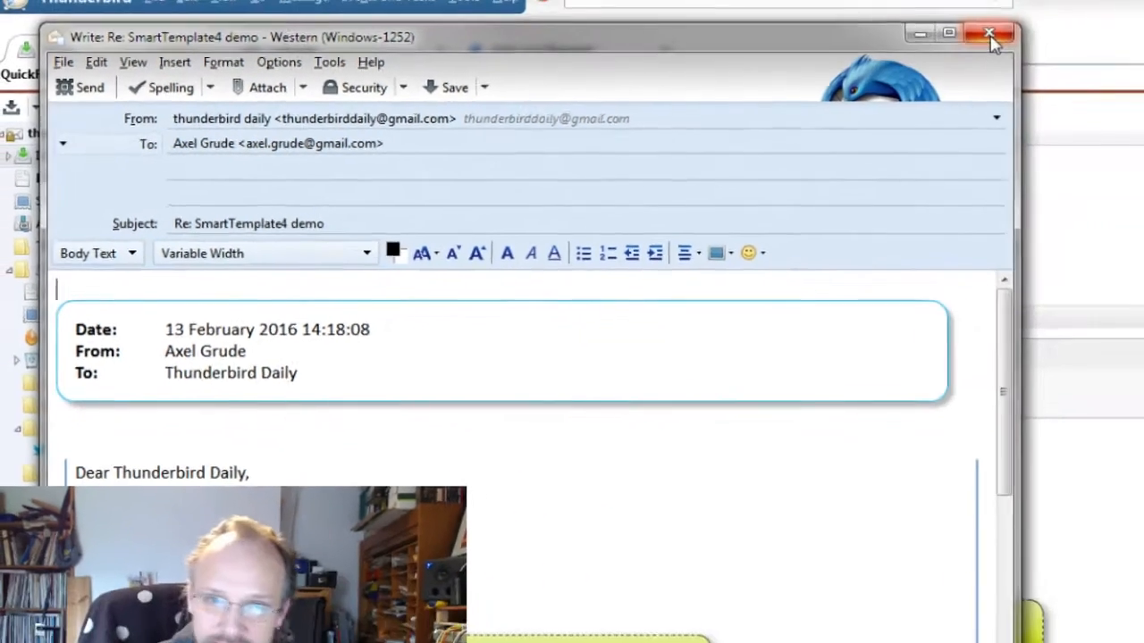
{"action": "left_click", "coordinate": [991, 30]}
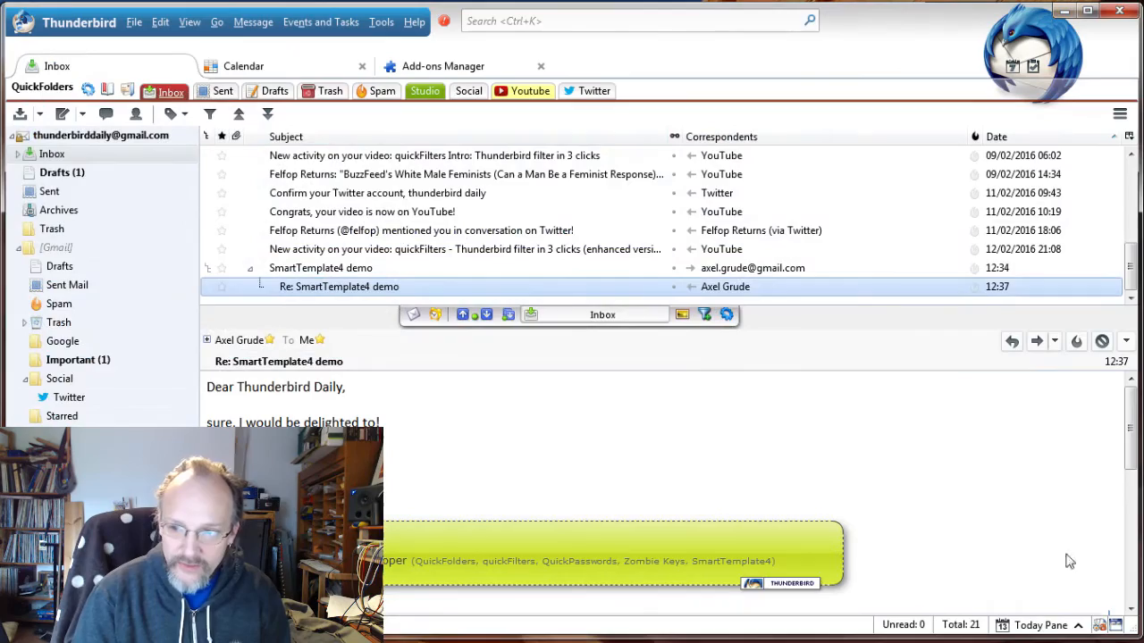
Start the SmartTemplate4 reply template for the account with the greeting line Dear %from(name)%, <br> followed by a blank line
{"action": "left_click", "coordinate": [1099, 625]}
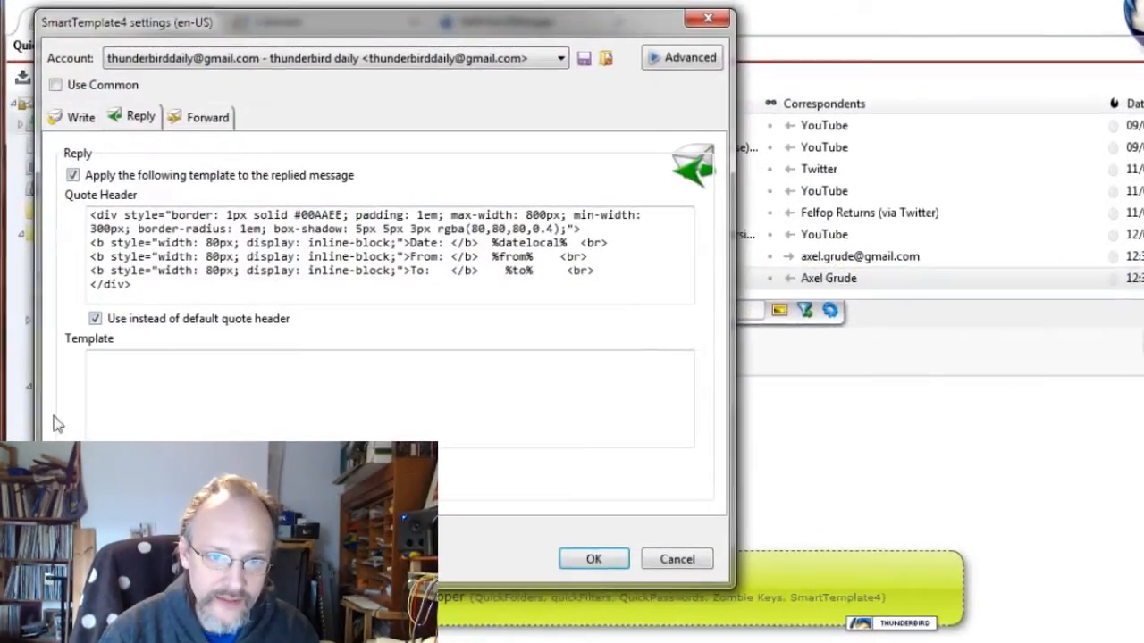
{"action": "left_click", "coordinate": [105, 370]}
{"action": "type", "text": "Dear "}
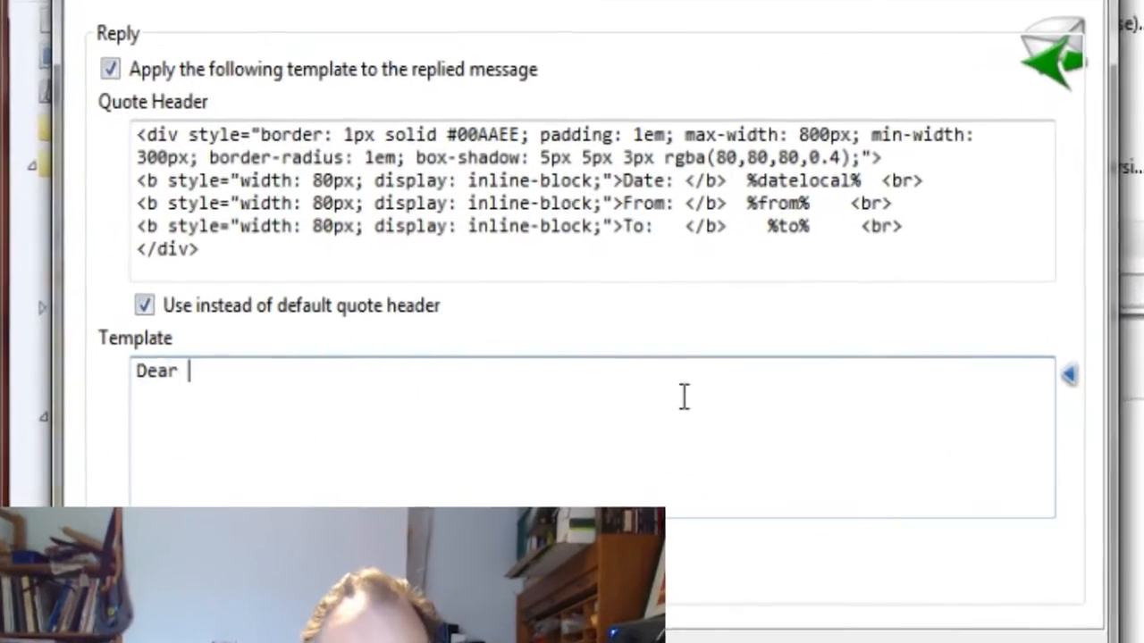
{"action": "type", "text": "%f"}
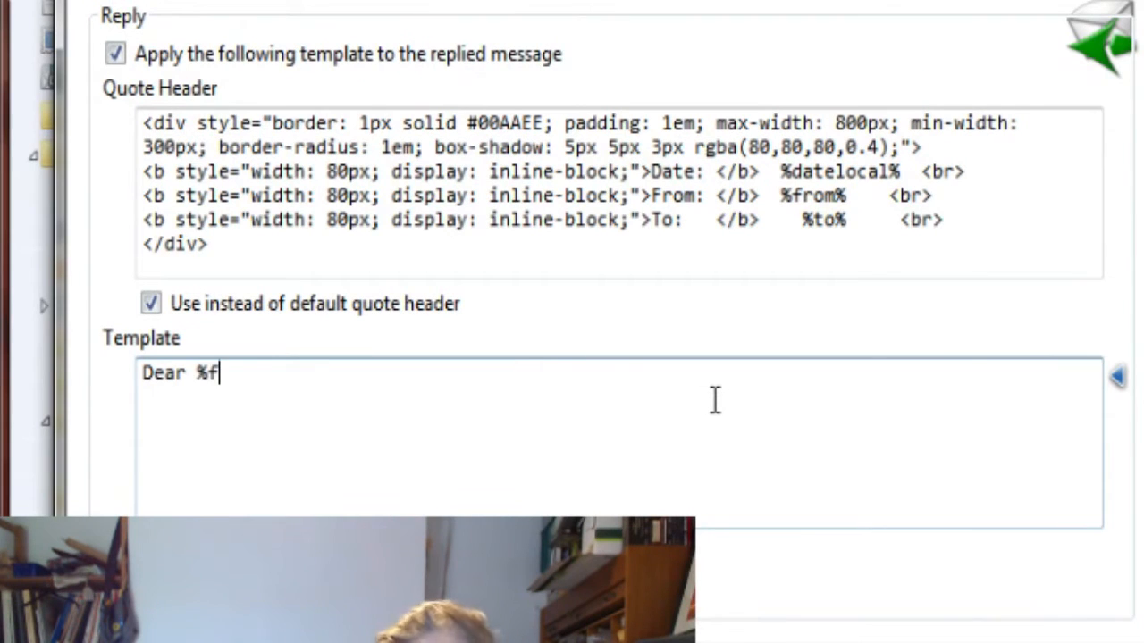
{"action": "type", "text": "rom%"}
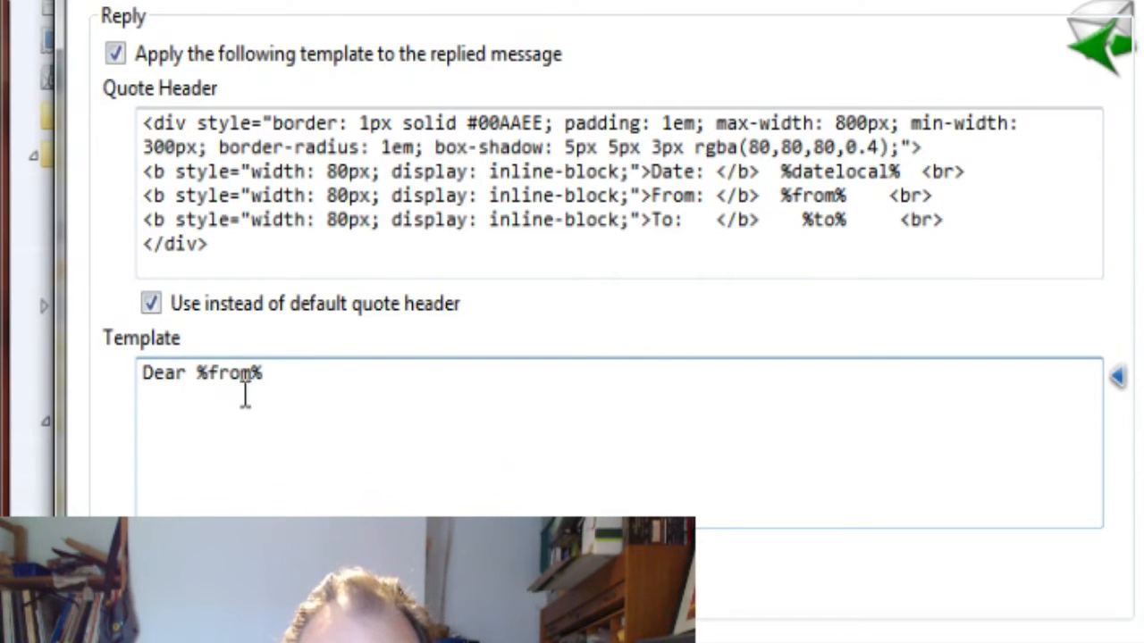
{"action": "type", "text": "(name"}
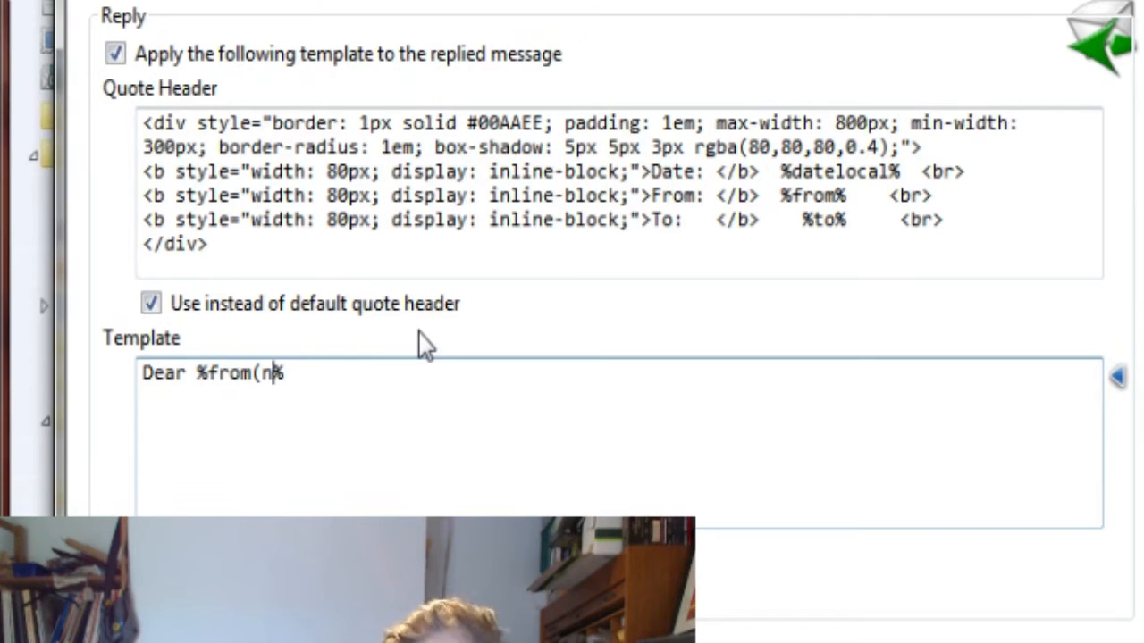
{"action": "type", "text": ")%"}
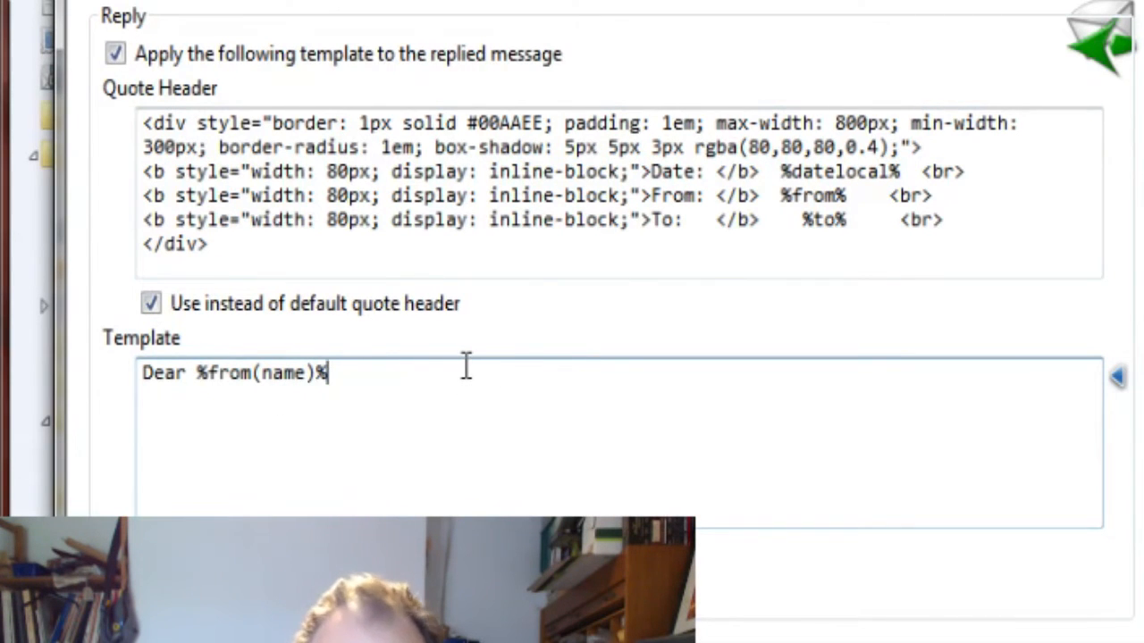
{"action": "type", "text": ", <br>"}
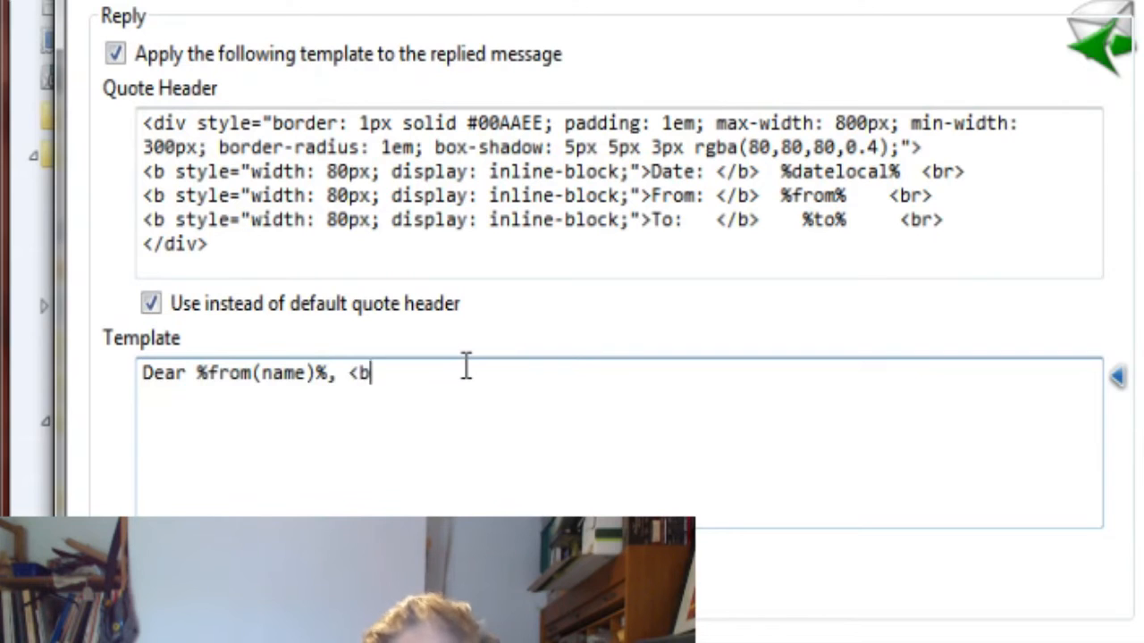
{"action": "key", "text": "BackSpace"}
{"action": "type", "text": "r>"}
{"action": "key", "text": "Return"}
{"action": "key", "text": "Return"}
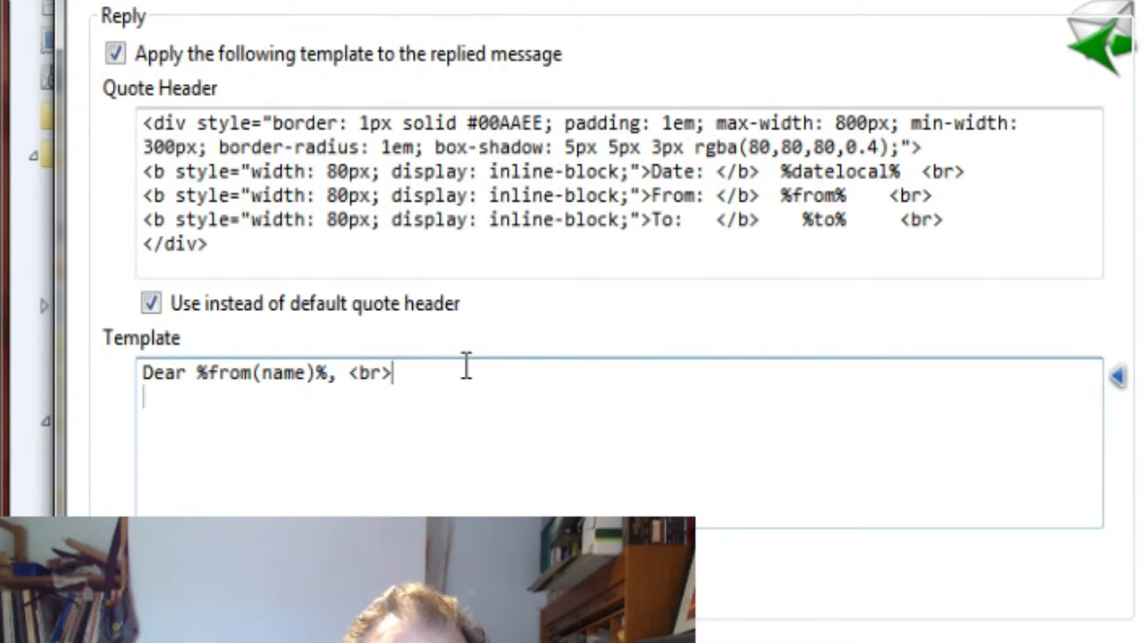
Add the paragraph <p>%cursor%</p> below the greeting in the reply template to mark where writing starts
{"action": "type", "text": "<p>"}
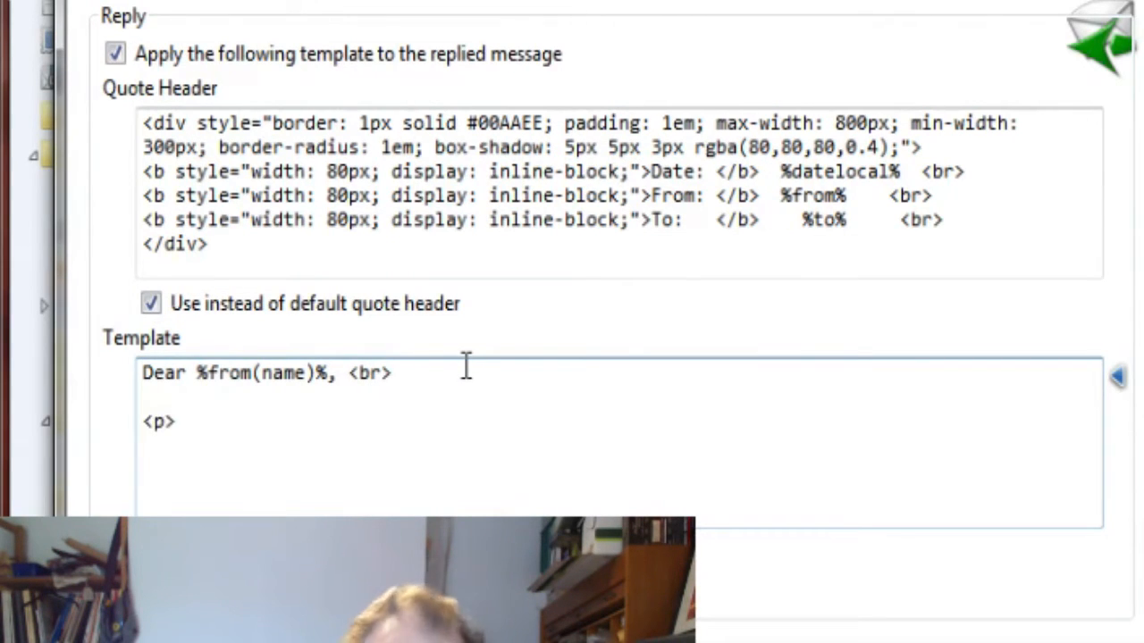
{"action": "type", "text": "%cu"}
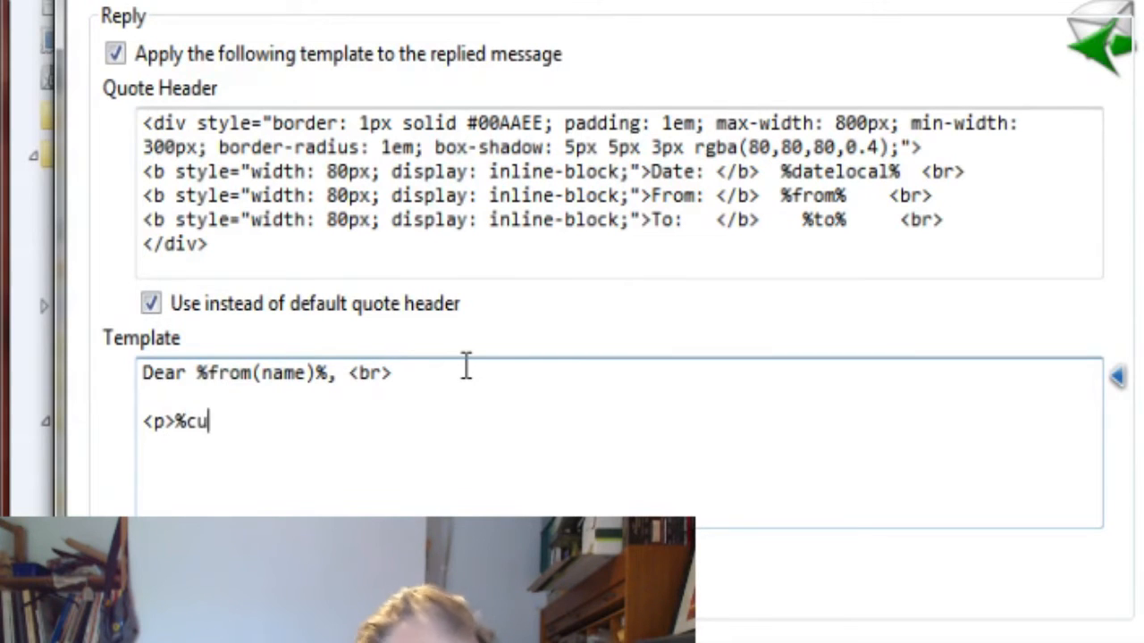
{"action": "type", "text": "rsor"}
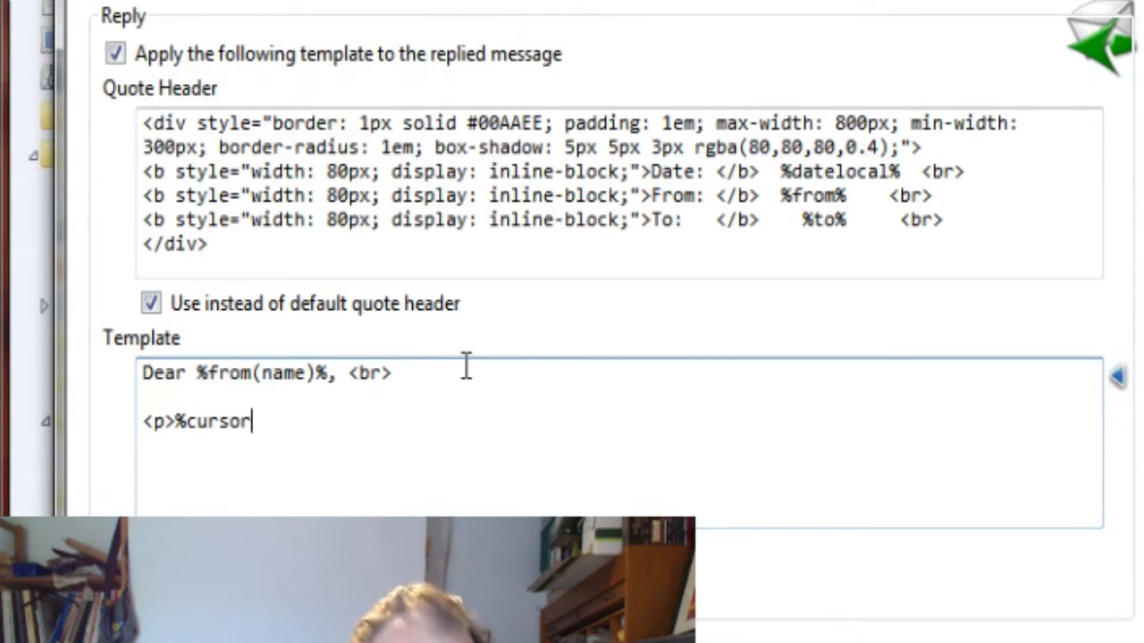
{"action": "type", "text": "%</p>  "}
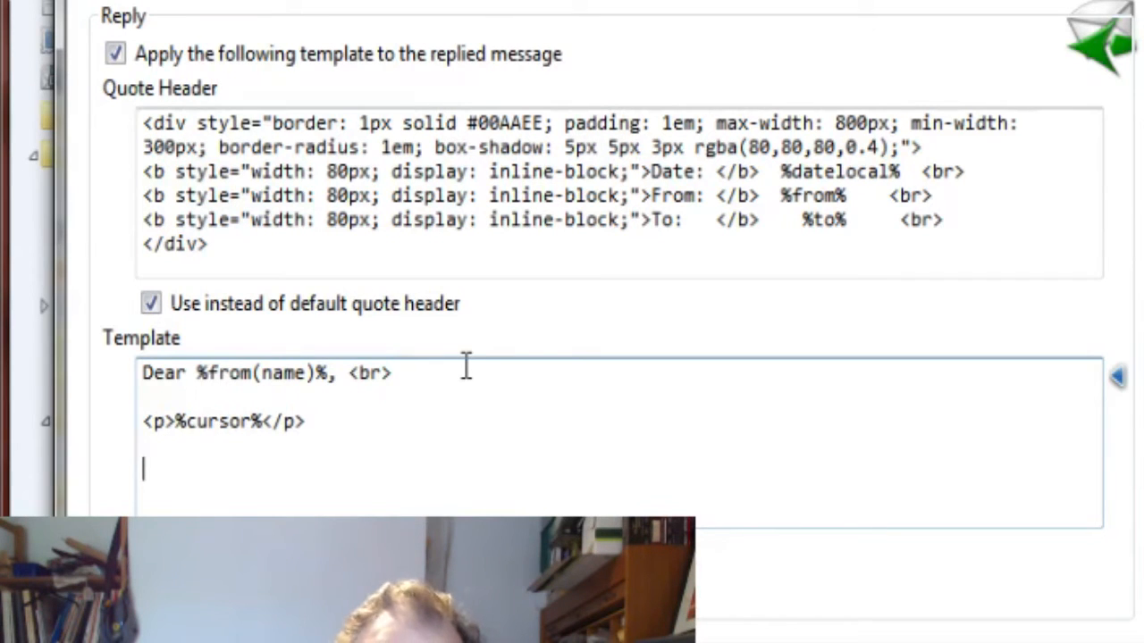
Add the closing paragraph <p> Yours sincerely,<br> Thunderbird Daily</p> to the reply template and save the settings
{"action": "type", "text": "<p"}
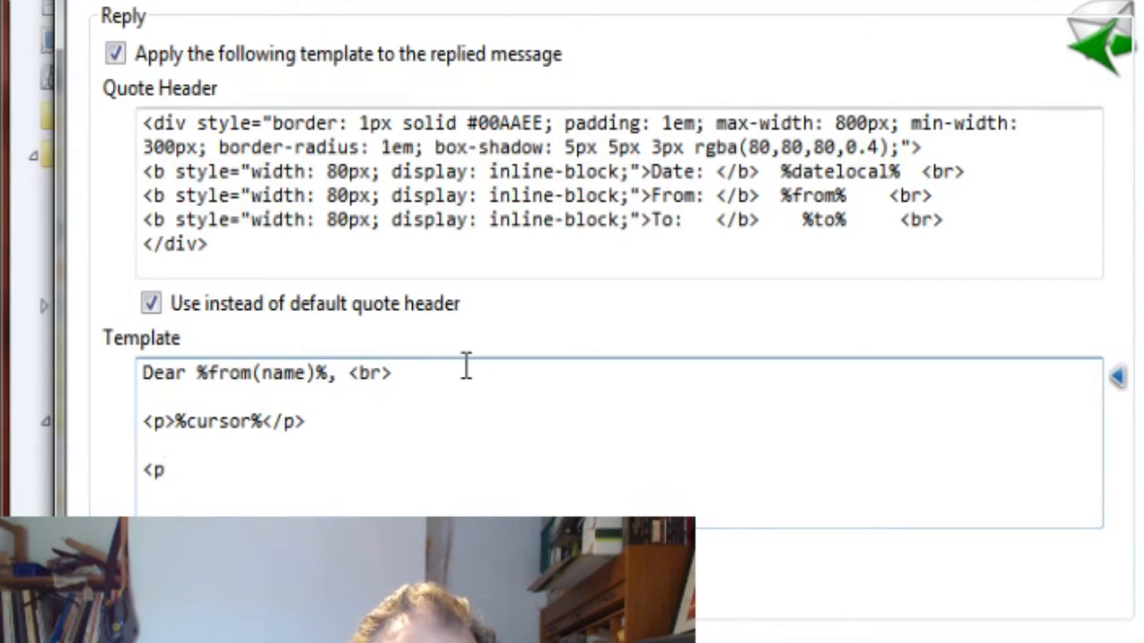
{"action": "type", "text": "> Yours"}
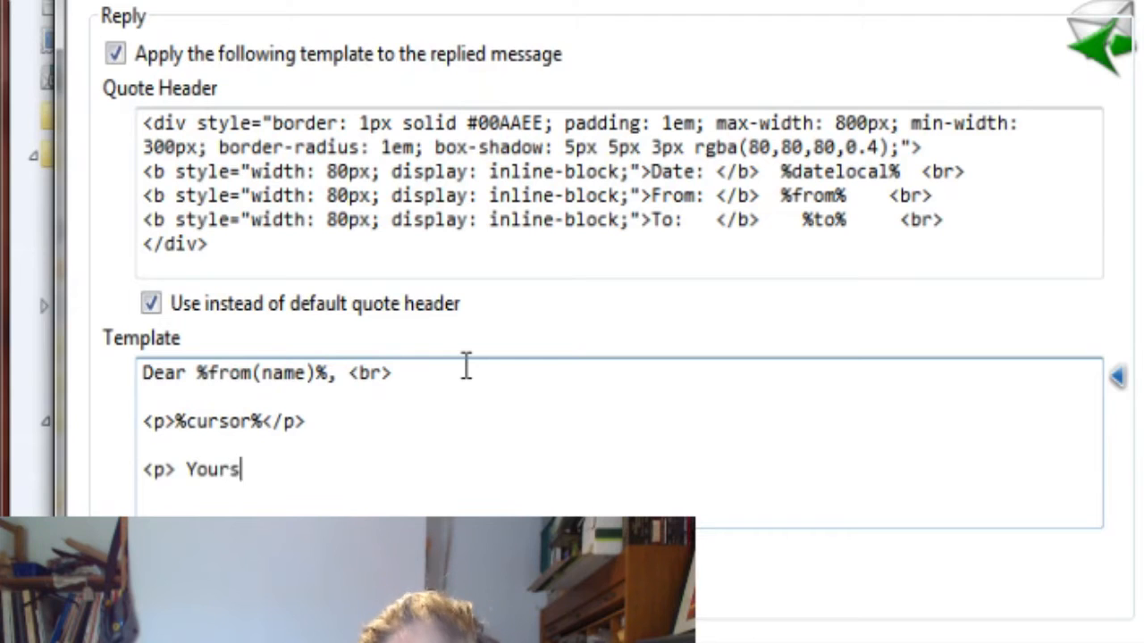
{"action": "type", "text": " sincere"}
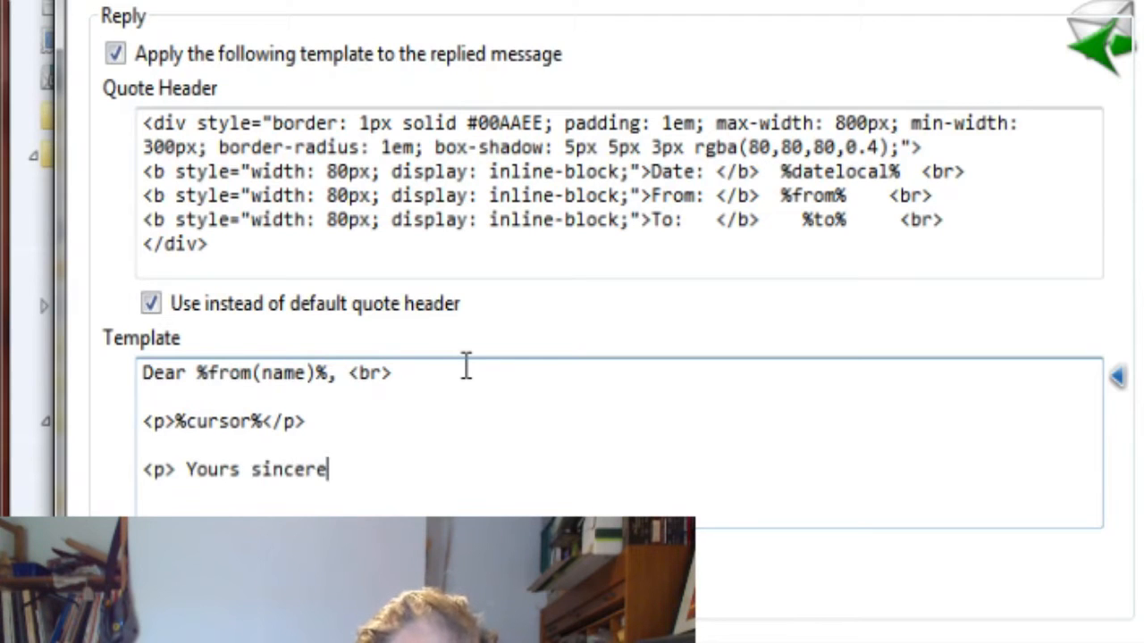
{"action": "type", "text": "ly,<br>"}
{"action": "key", "text": "Return"}
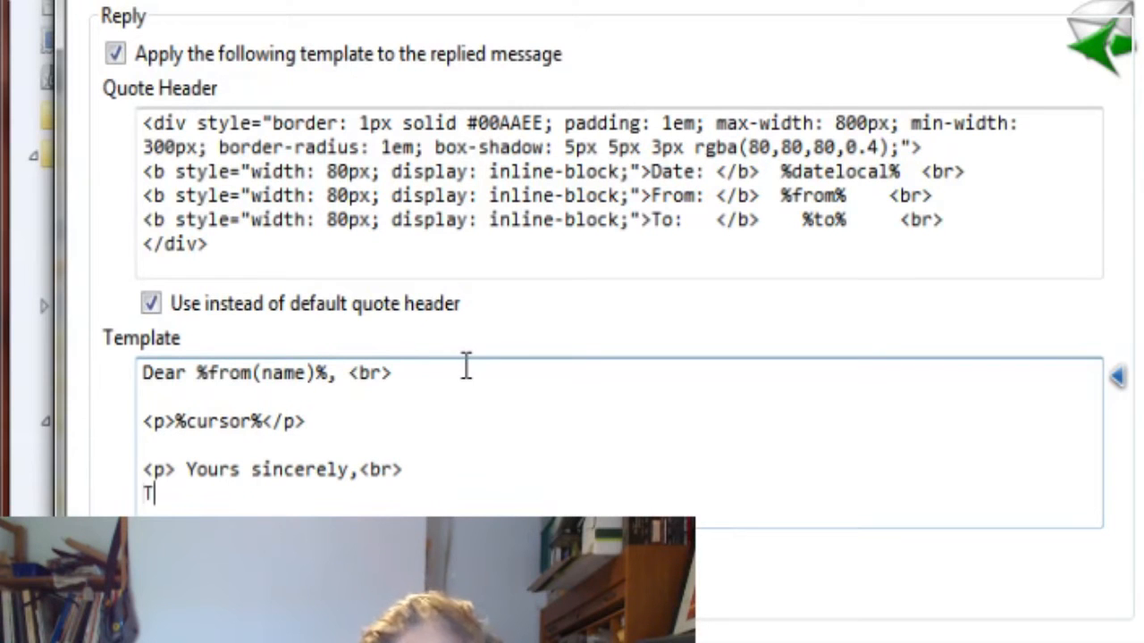
{"action": "type", "text": "Thunderbird Da"}
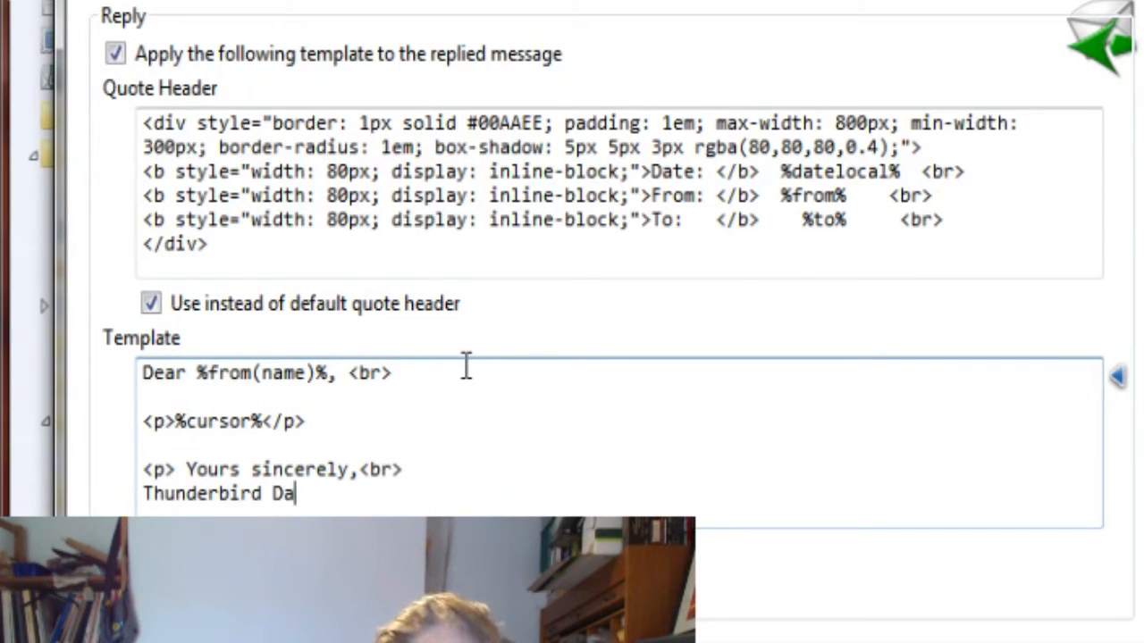
{"action": "type", "text": "ily<"}
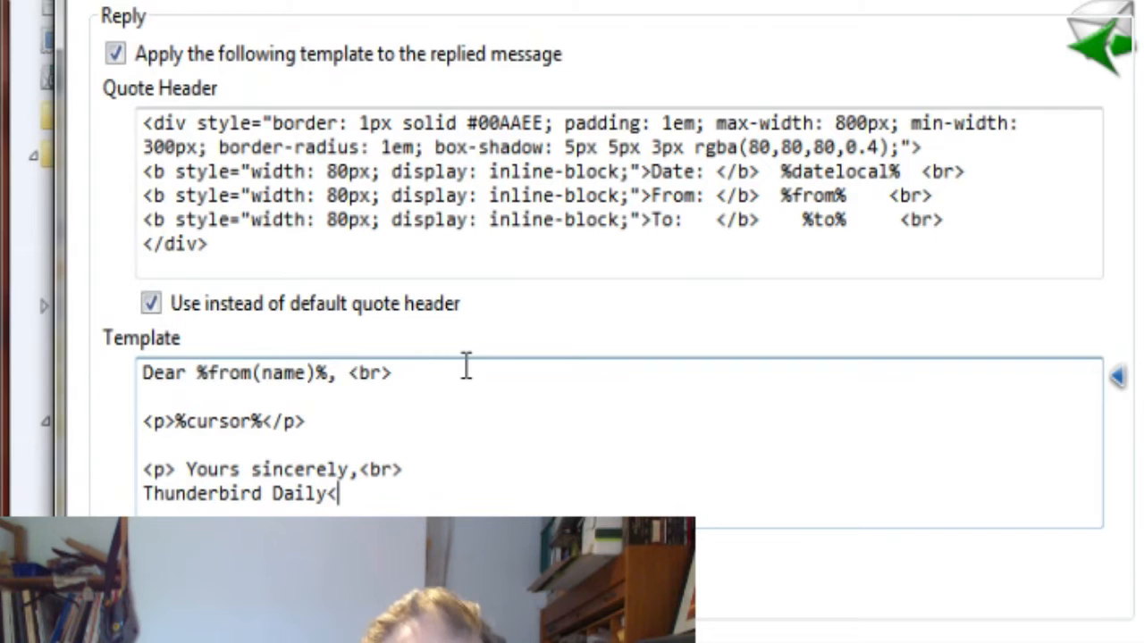
{"action": "type", "text": "/p>"}
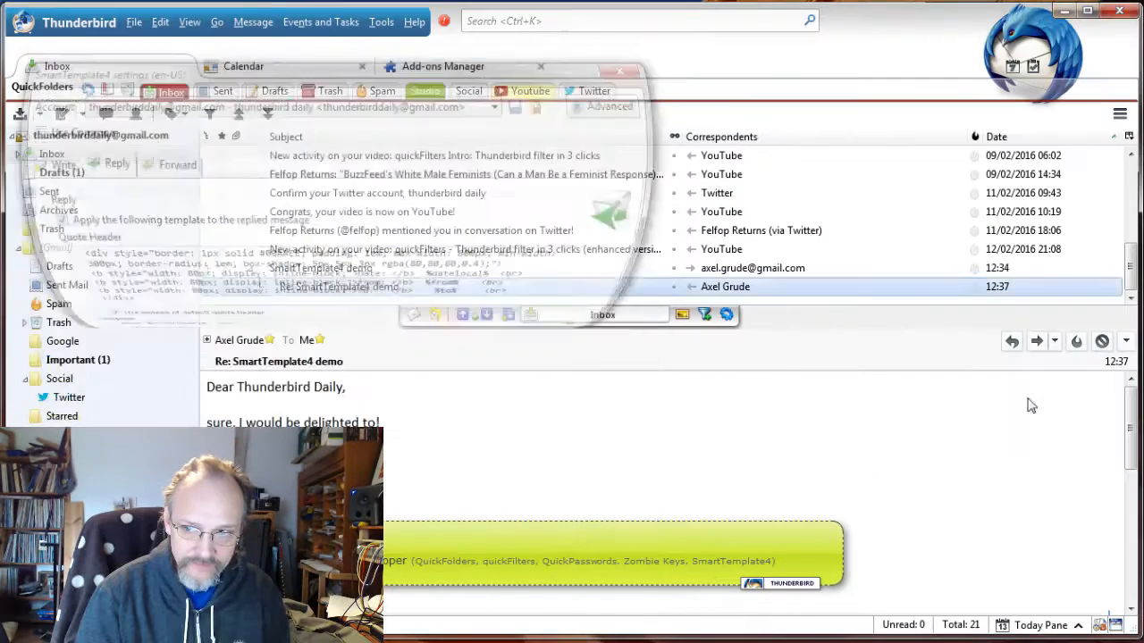
Test the template in a reply to the selected message, checking the greeting name and writing "this is a good idea." at the cursor, and close it
{"action": "left_click", "coordinate": [1012, 342]}
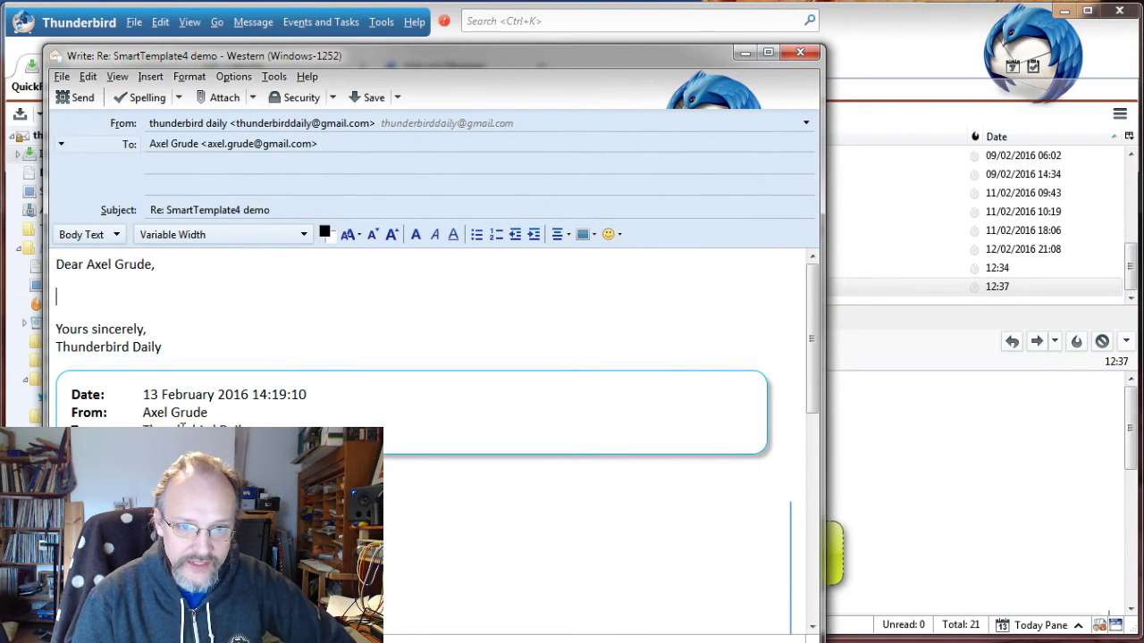
{"action": "left_click_drag", "start_coordinate": [86, 265], "coordinate": [144, 266]}
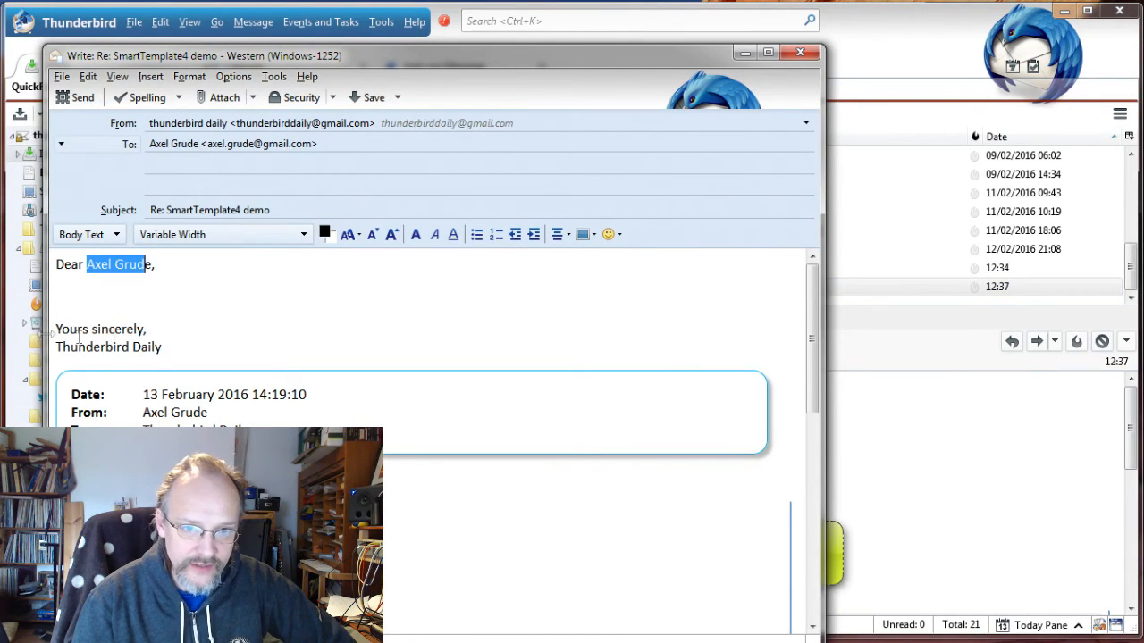
{"action": "left_click", "coordinate": [88, 293]}
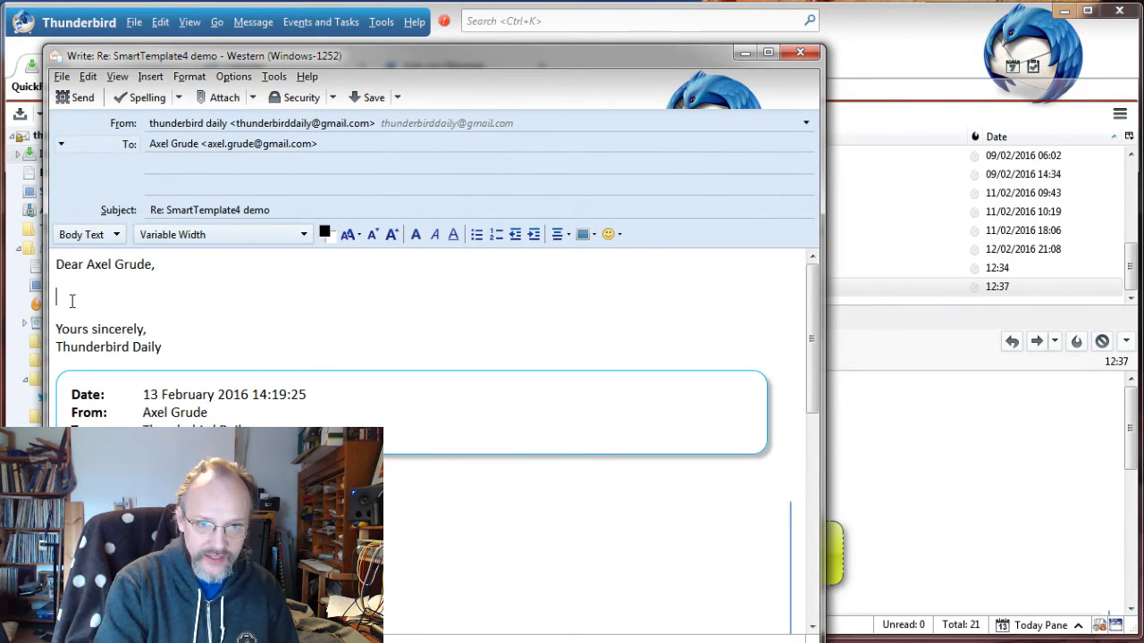
{"action": "type", "text": "this"}
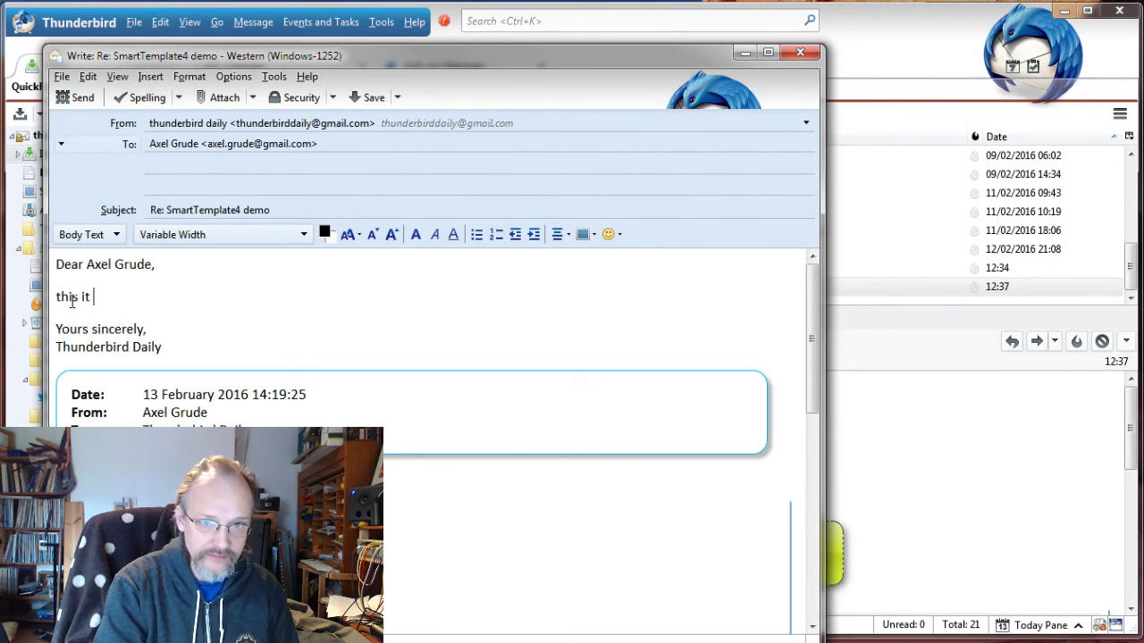
{"action": "type", "text": " is a good idea."}
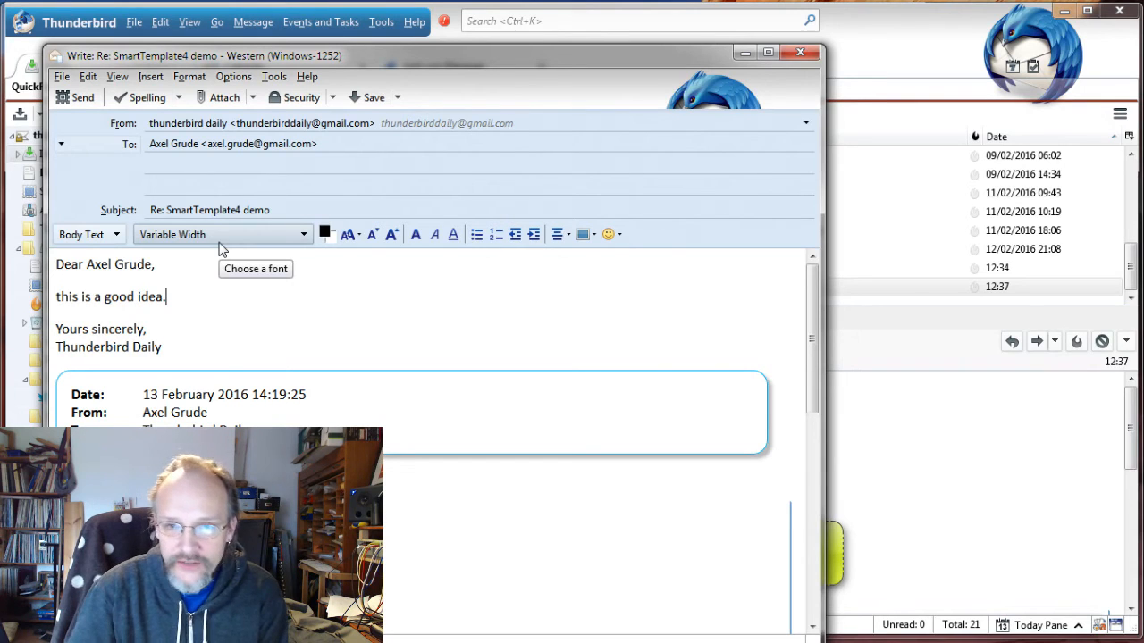
{"action": "left_click", "coordinate": [807, 55]}
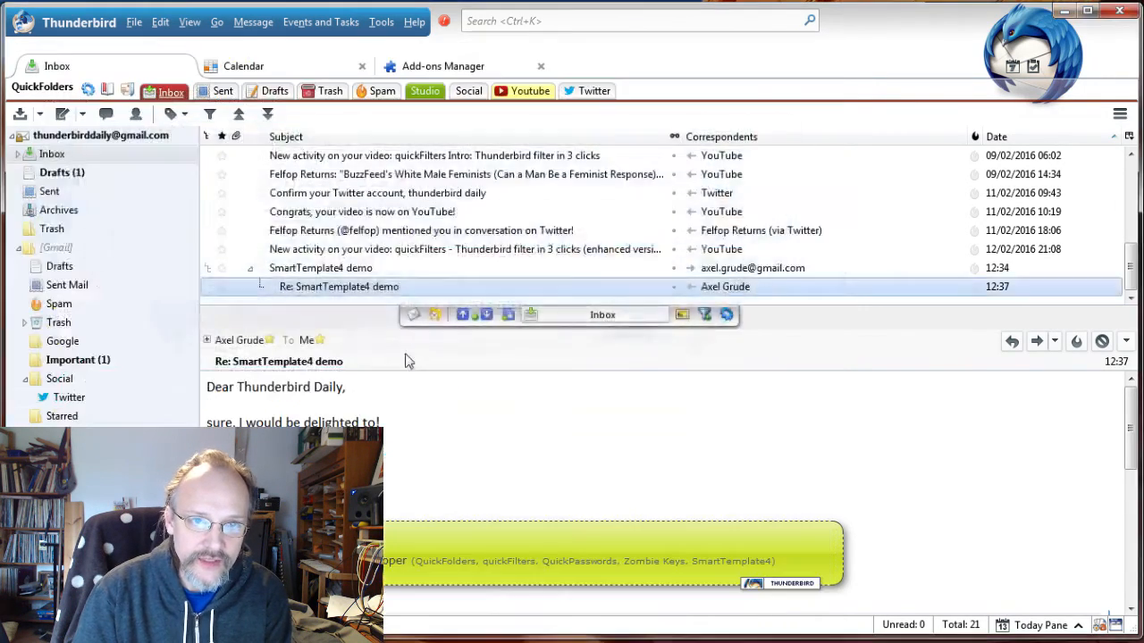
Enter an HTML account signature reading "Thunderbird daily team" in a div with a 1px solid #00AAEE border, 1em padding and centred bold 25pt #00AAEE text
{"action": "right_click", "coordinate": [98, 143]}
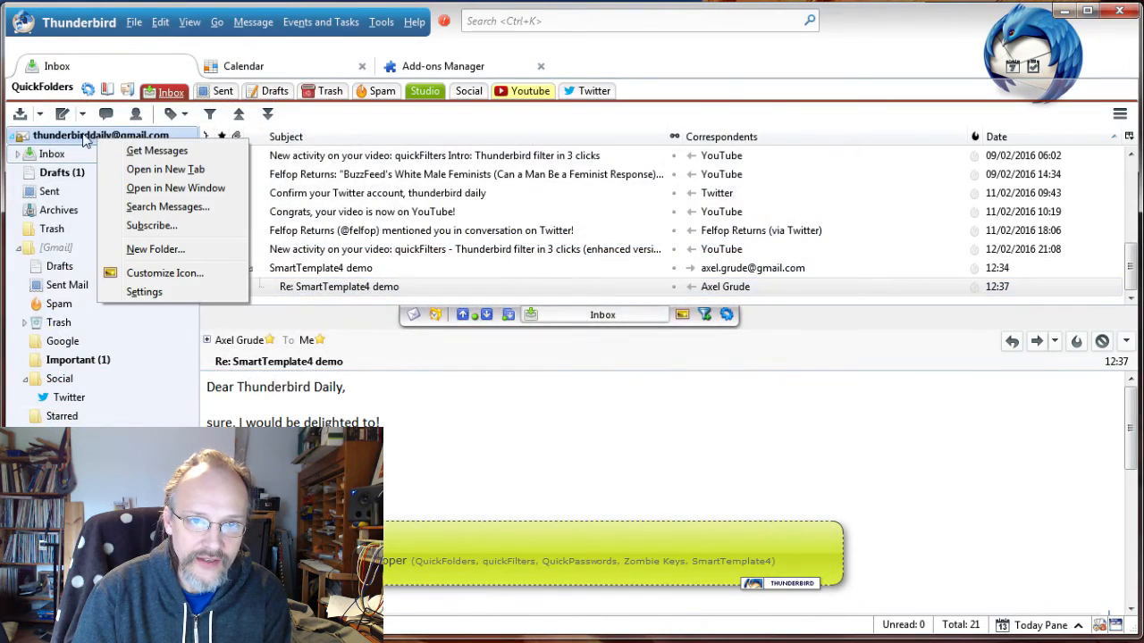
{"action": "left_click", "coordinate": [165, 298]}
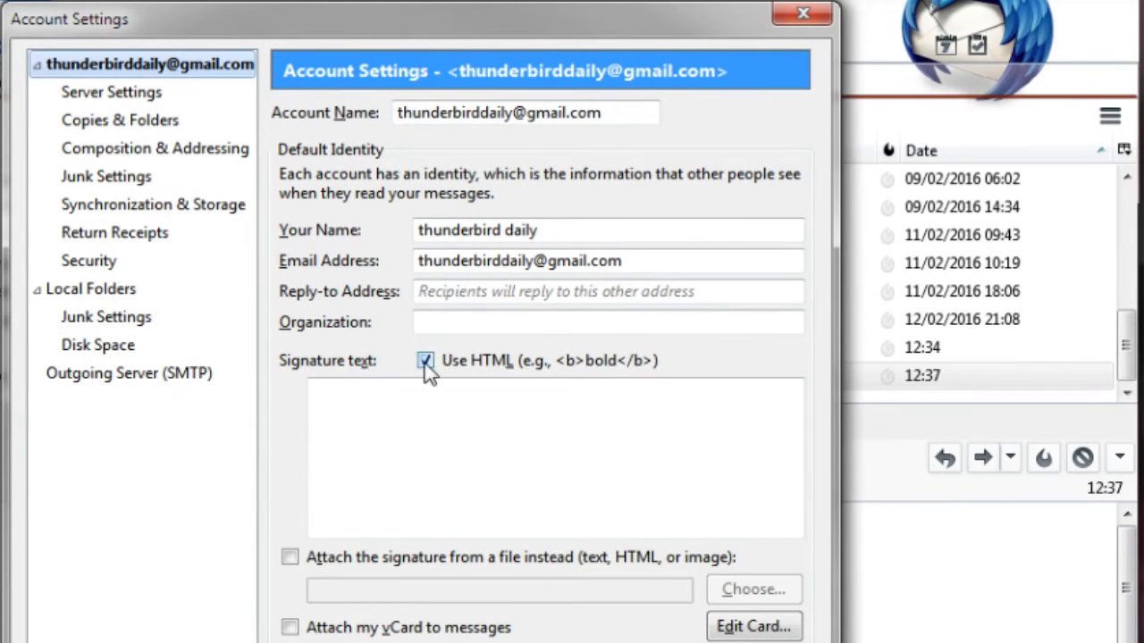
{"action": "left_click", "coordinate": [394, 400]}
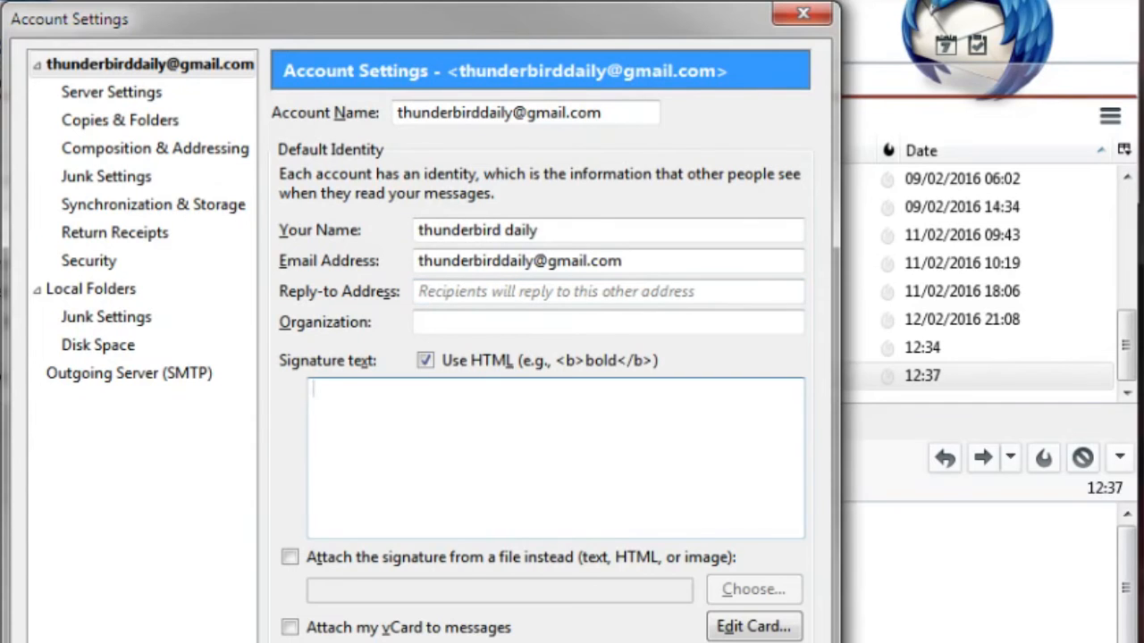
{"action": "key", "text": "alt+Tab"}
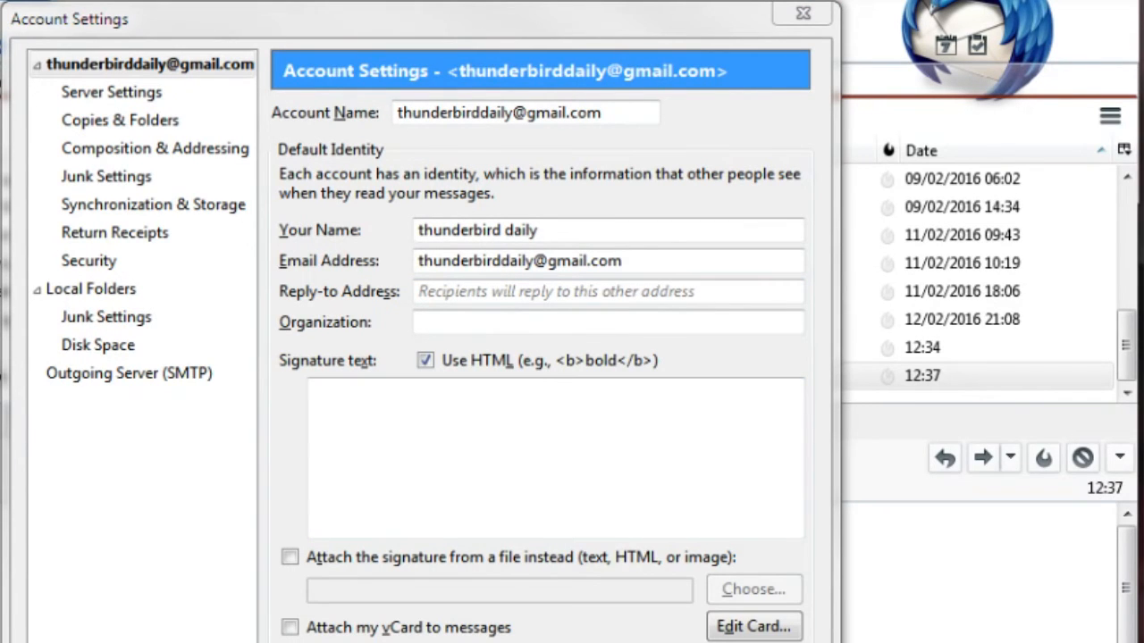
{"action": "left_click", "coordinate": [442, 447]}
{"action": "type", "text": "<div style=\"border: 1px solid #00AAEE; padding: 1em; text-align: center; font-size: 25pt; color: #00AAEE; font-weight: bold;\">  Thunderbird daily team </div>>"}
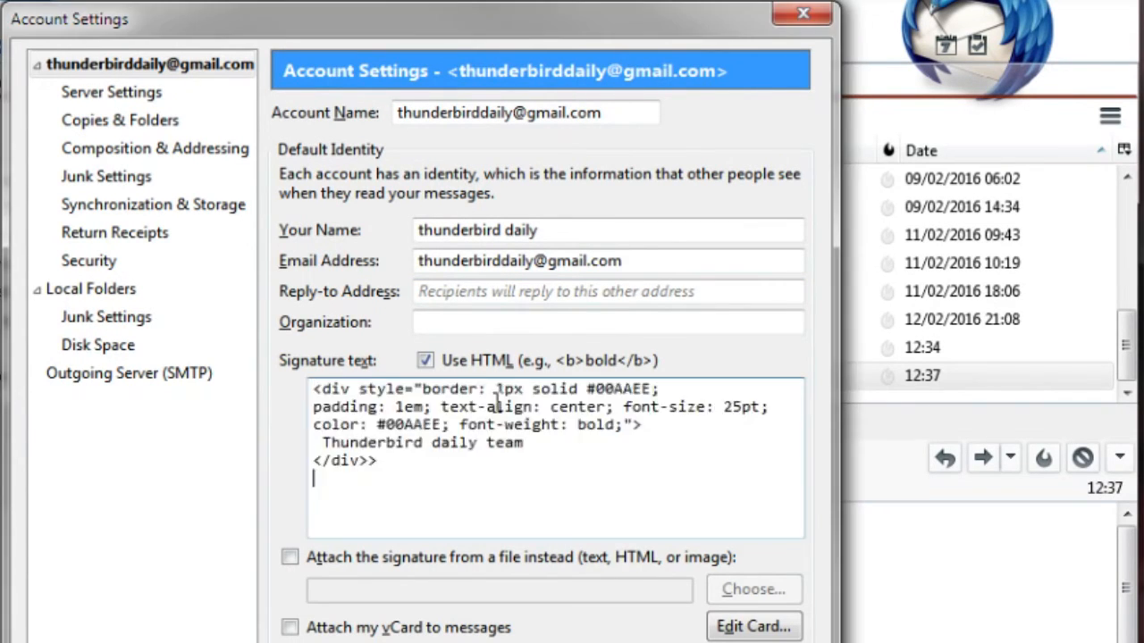
{"action": "key", "text": "BackSpace"}
Try placing the account's signature below the quote in replies and return it to below my reply (above the quote)
{"action": "left_click", "coordinate": [159, 151]}
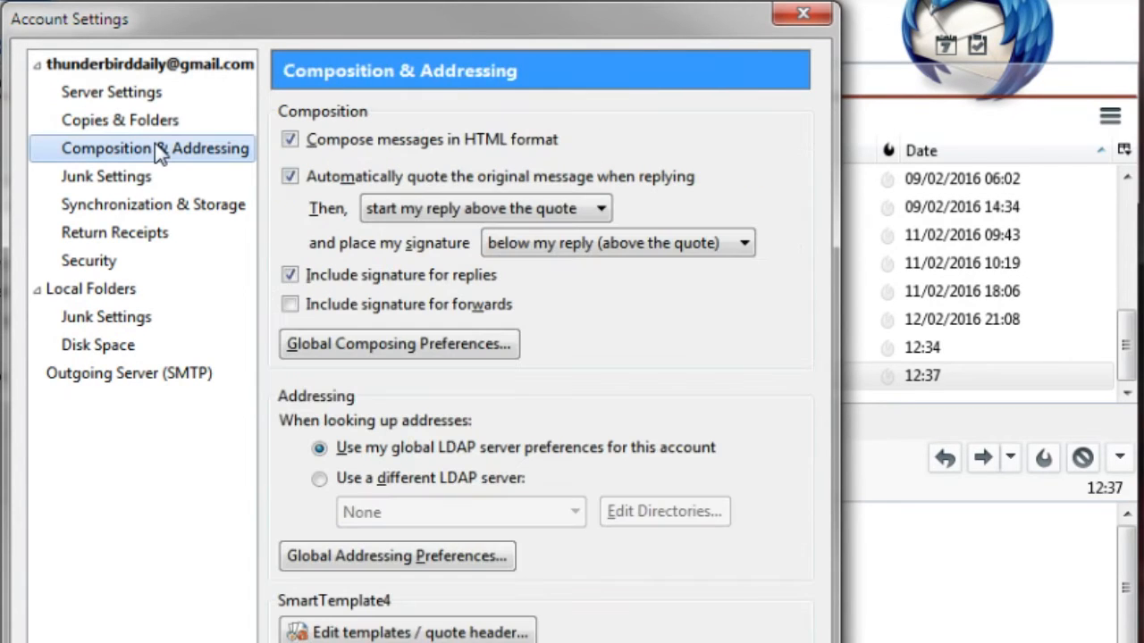
{"action": "left_click", "coordinate": [707, 242]}
{"action": "left_click", "coordinate": [692, 275]}
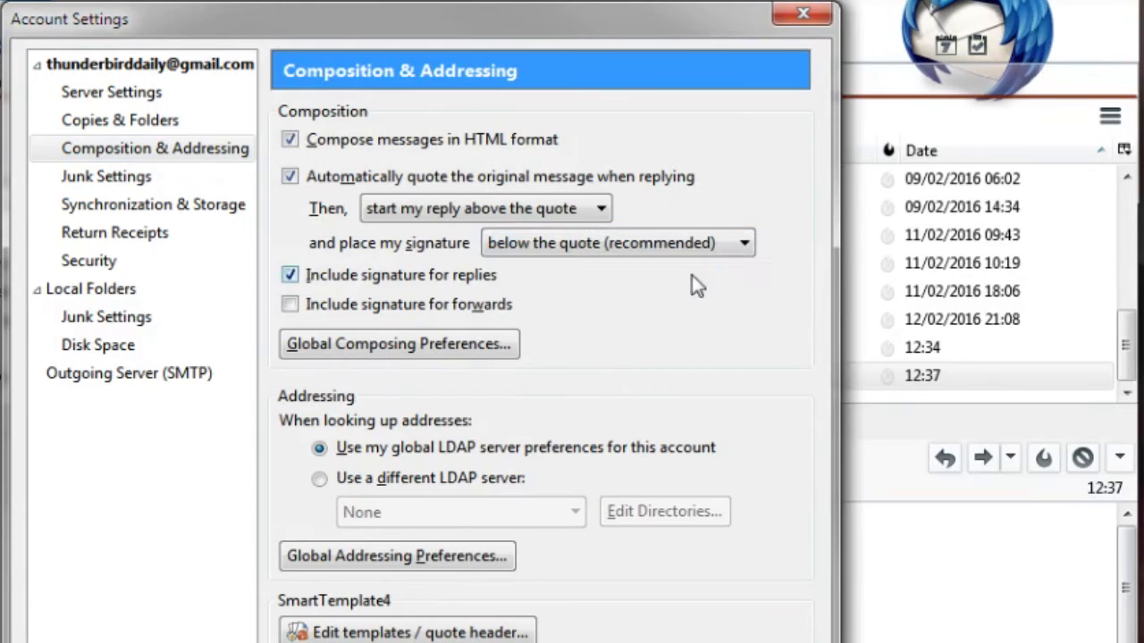
{"action": "left_click", "coordinate": [586, 246]}
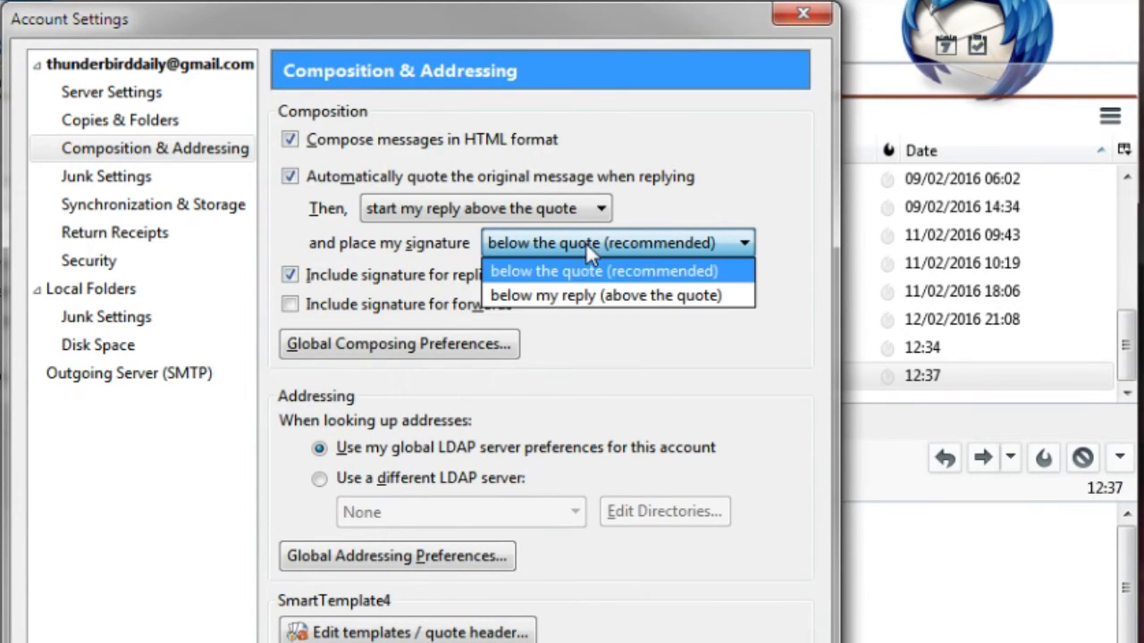
{"action": "left_click", "coordinate": [595, 302]}
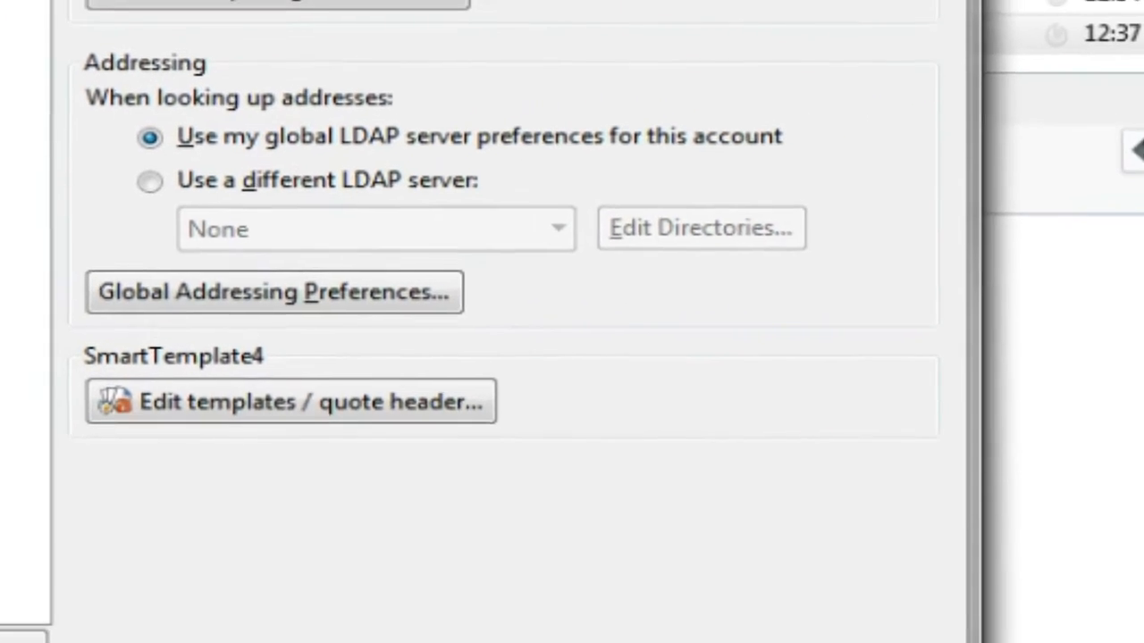
Save the account settings and open a test reply to the selected message to check the signature's placement
{"action": "left_click", "coordinate": [831, 575]}
{"action": "left_click", "coordinate": [979, 258]}
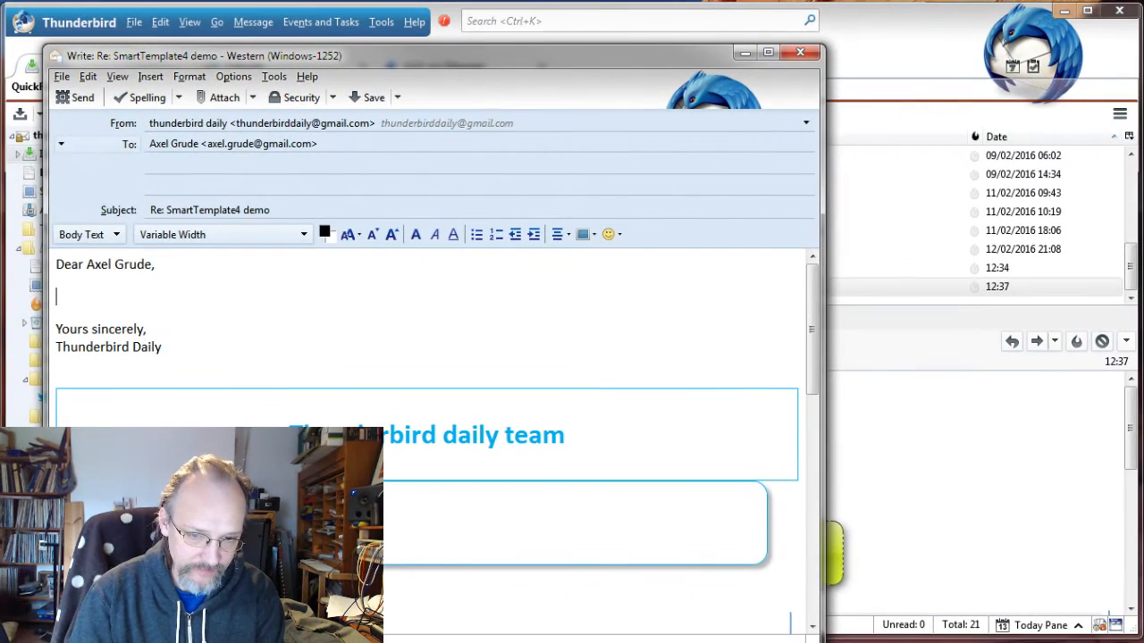
Inspect the signature's spacing above the quoted message in the test reply and close the reply
{"action": "scroll", "coordinate": [429, 438], "scroll_direction": "down", "scroll_amount": 5}
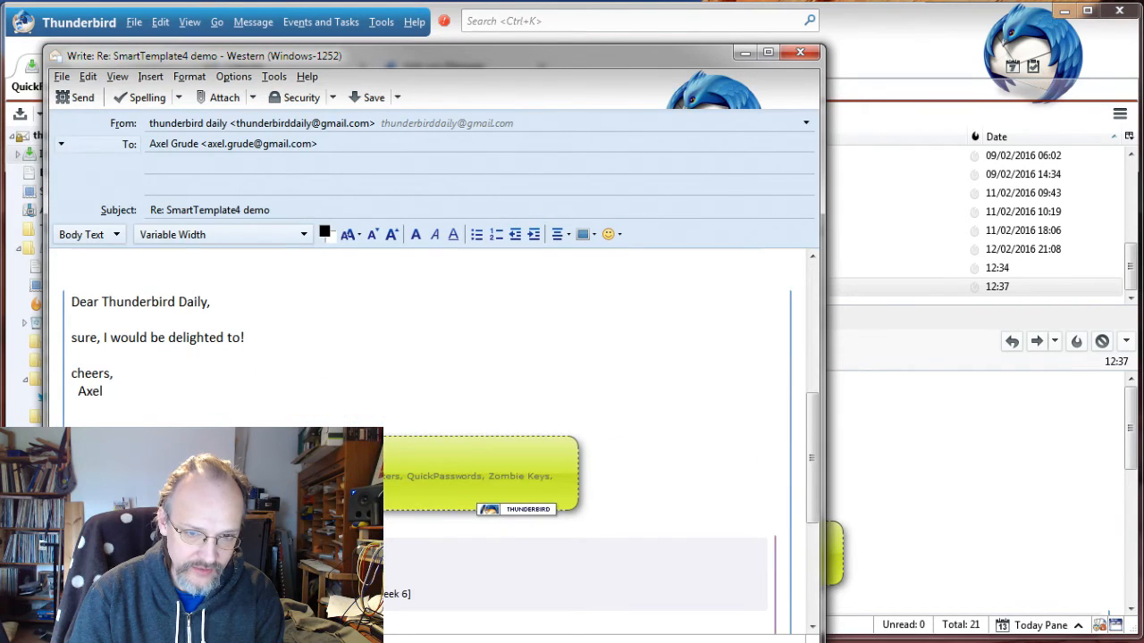
{"action": "scroll", "coordinate": [429, 438], "scroll_direction": "up", "scroll_amount": 5}
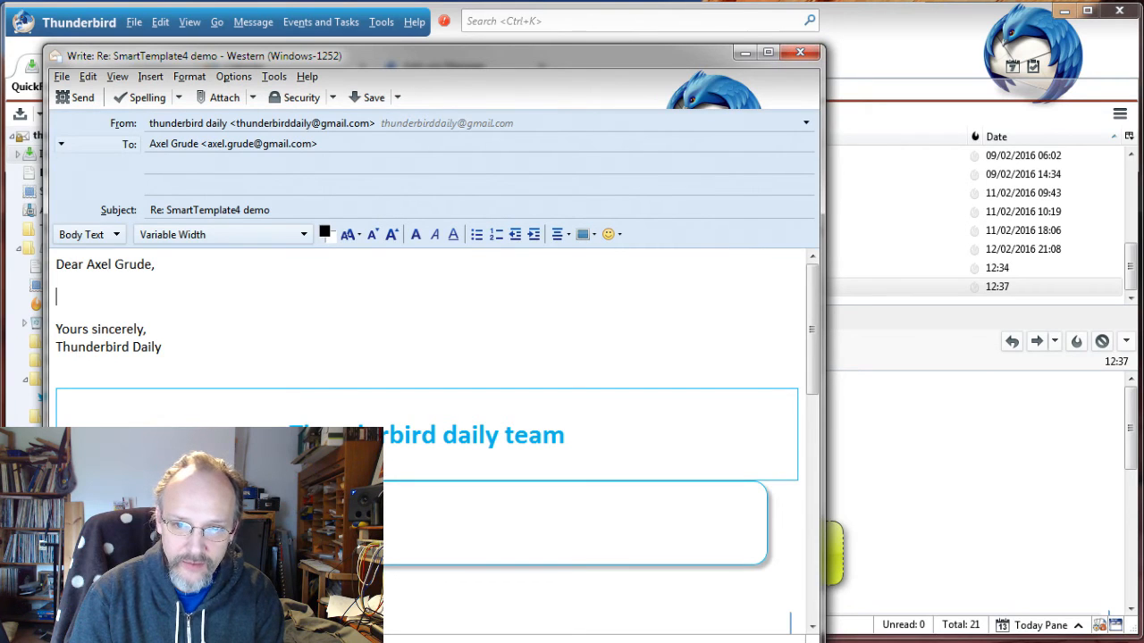
{"action": "left_click", "coordinate": [800, 52]}
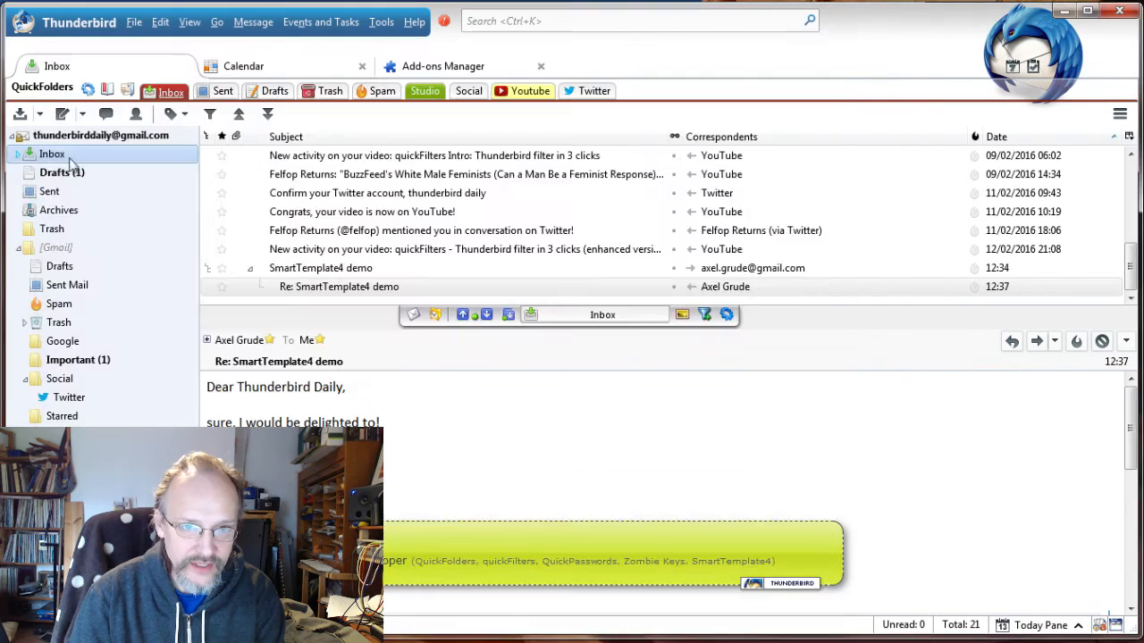
In the account settings, add "margin-bottom: 1.5em;" on its own line to the signature div's style
{"action": "left_click", "coordinate": [75, 136]}
{"action": "right_click", "coordinate": [73, 137]}
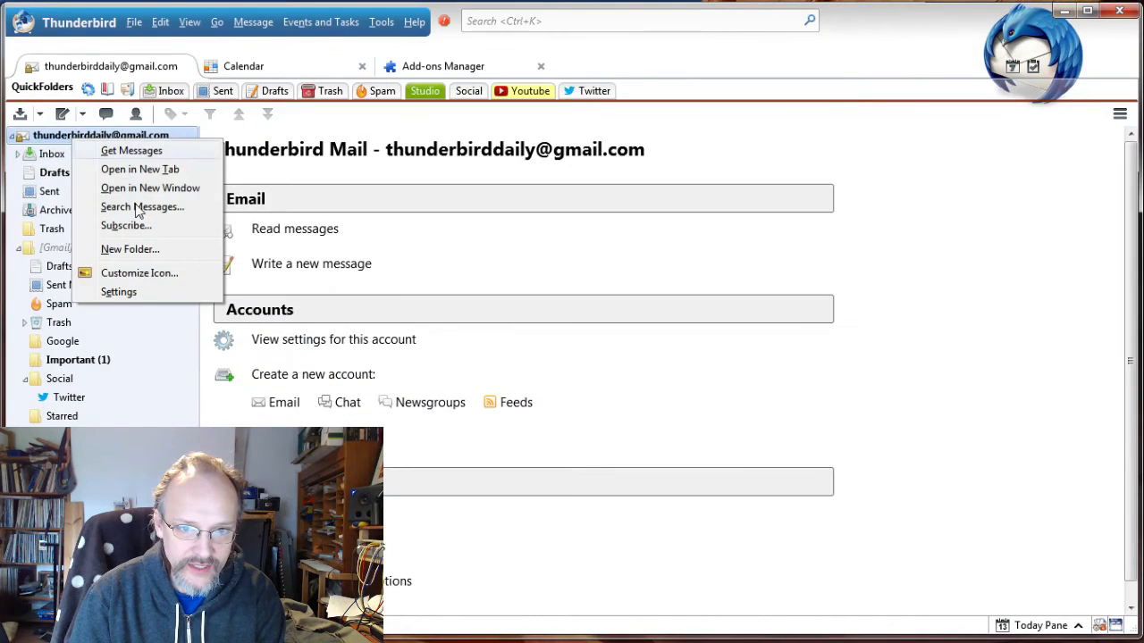
{"action": "left_click", "coordinate": [125, 292]}
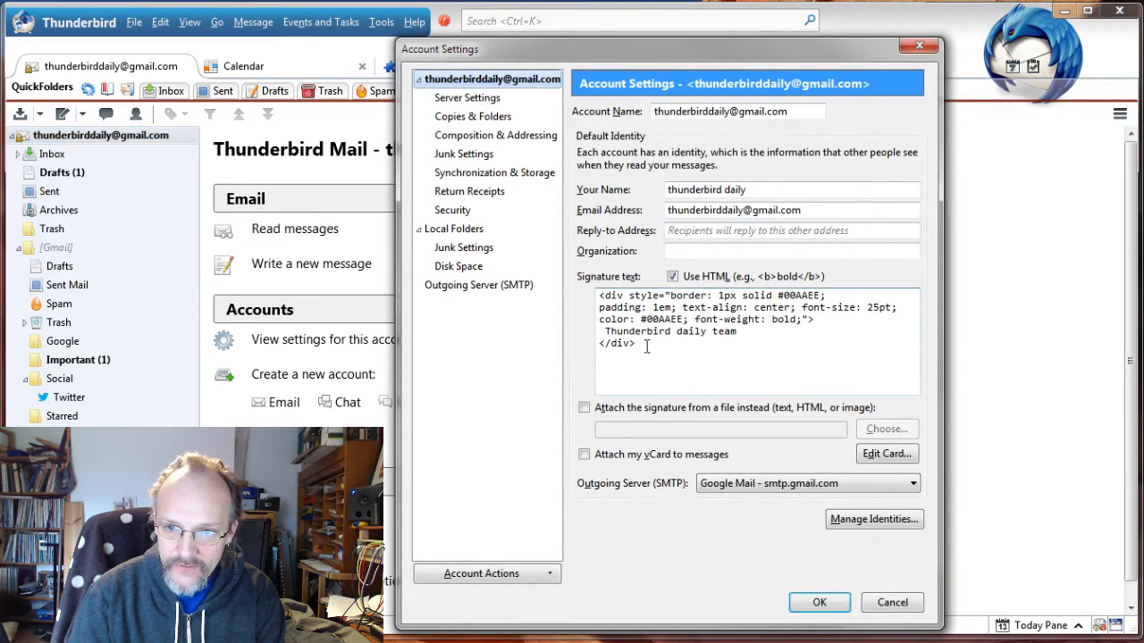
{"action": "left_click", "coordinate": [647, 347]}
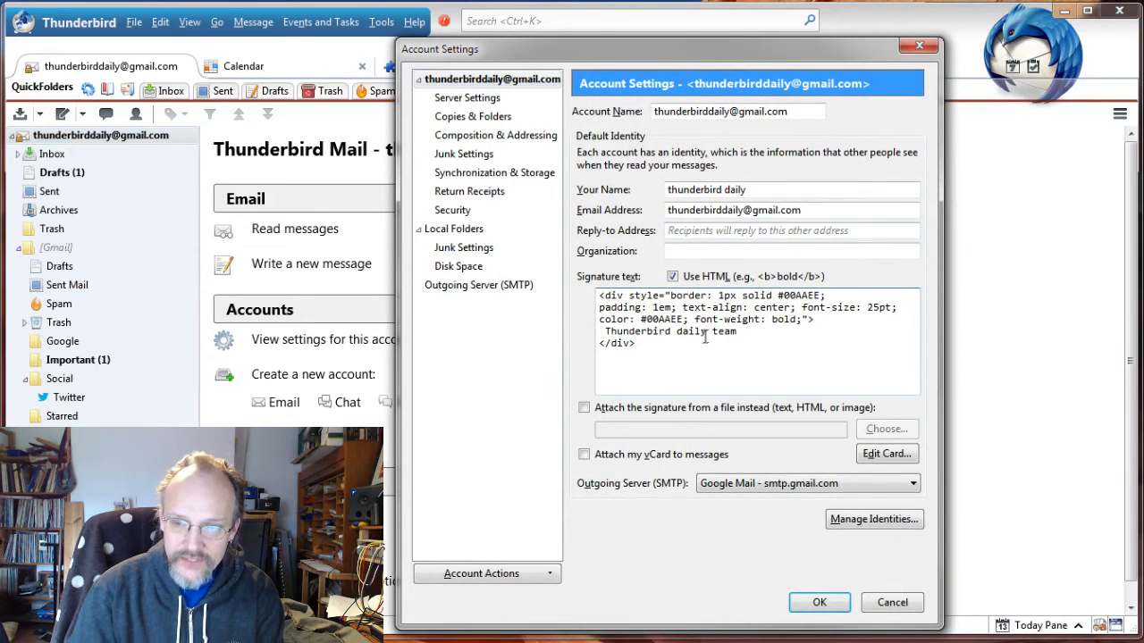
{"action": "left_click", "coordinate": [802, 319]}
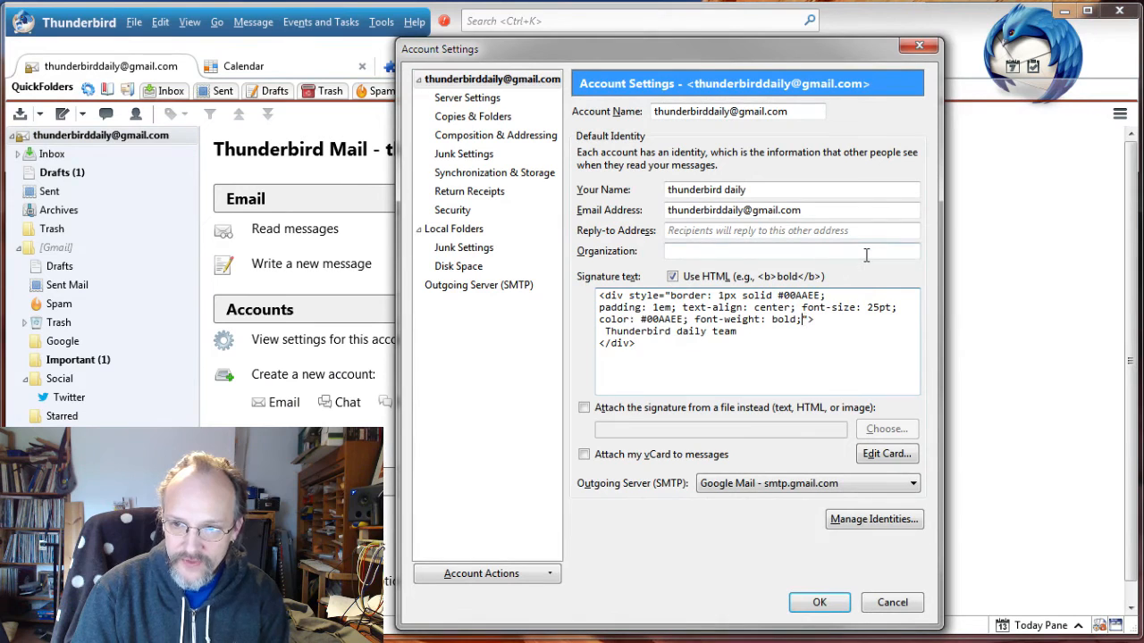
{"action": "type", "text": "margin-bottom"}
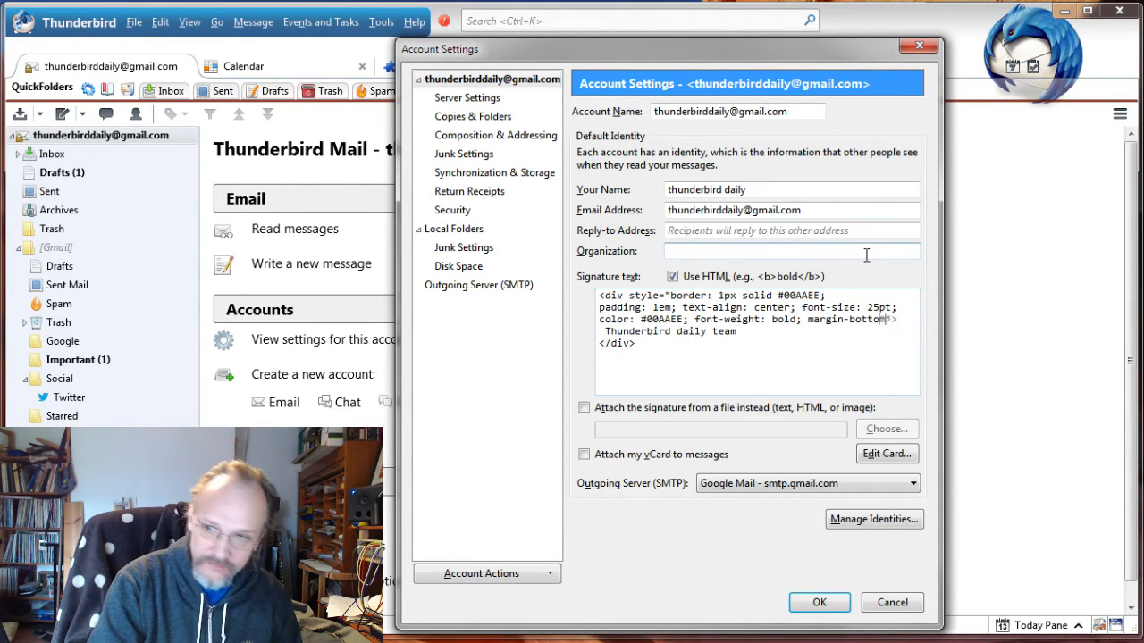
{"action": "type", "text": ": "}
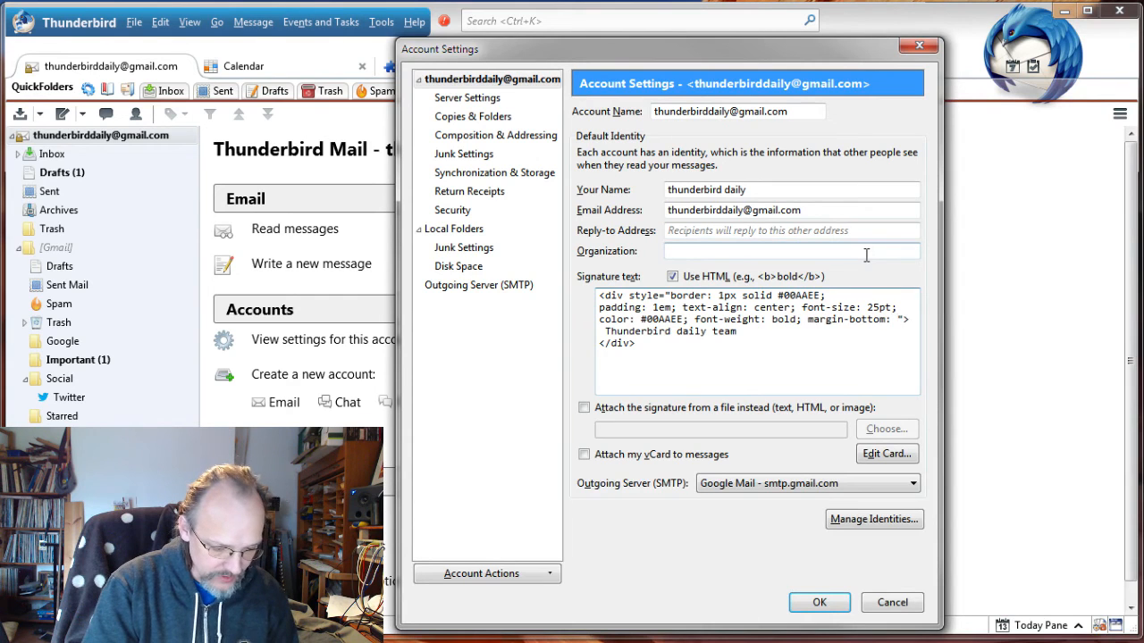
{"action": "type", "text": "1.5em;"}
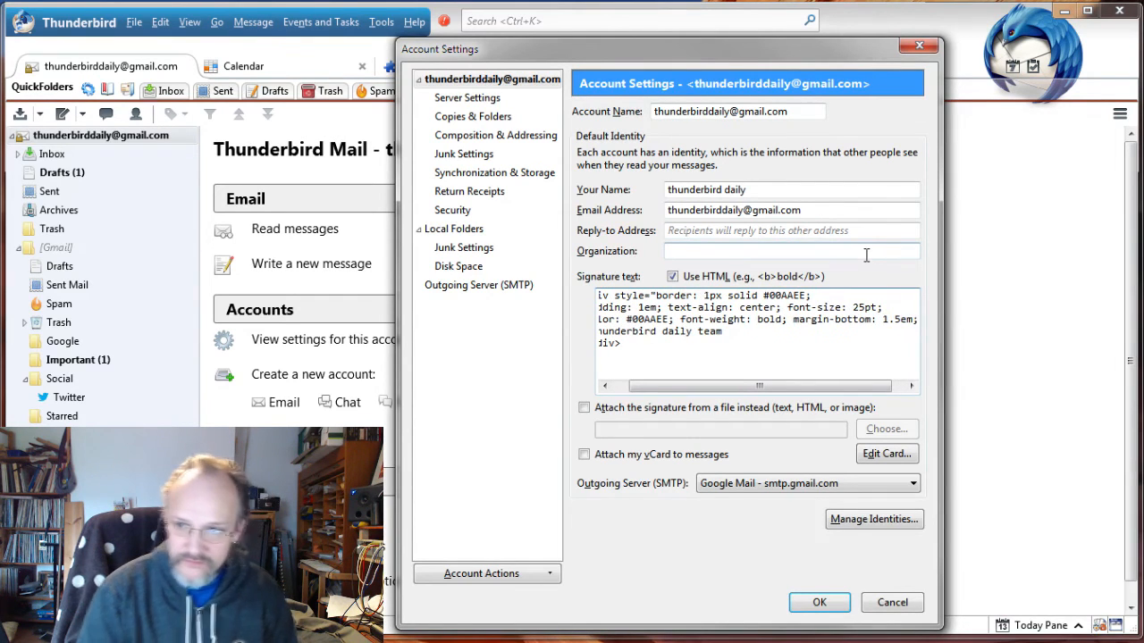
{"action": "key", "text": "Home"}
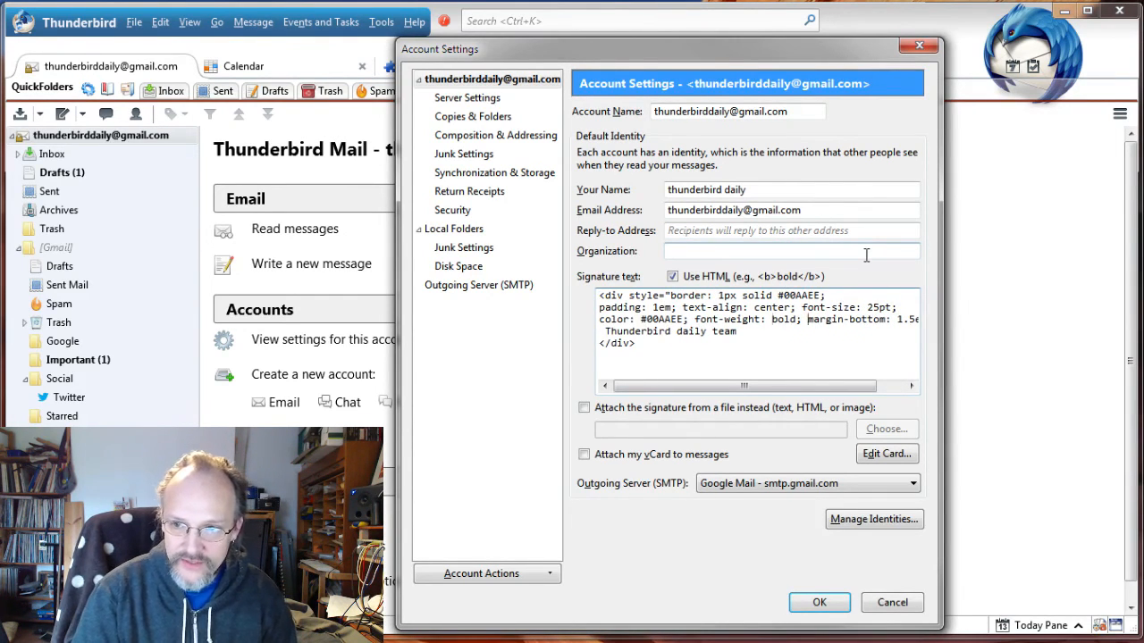
{"action": "key", "text": "Return"}
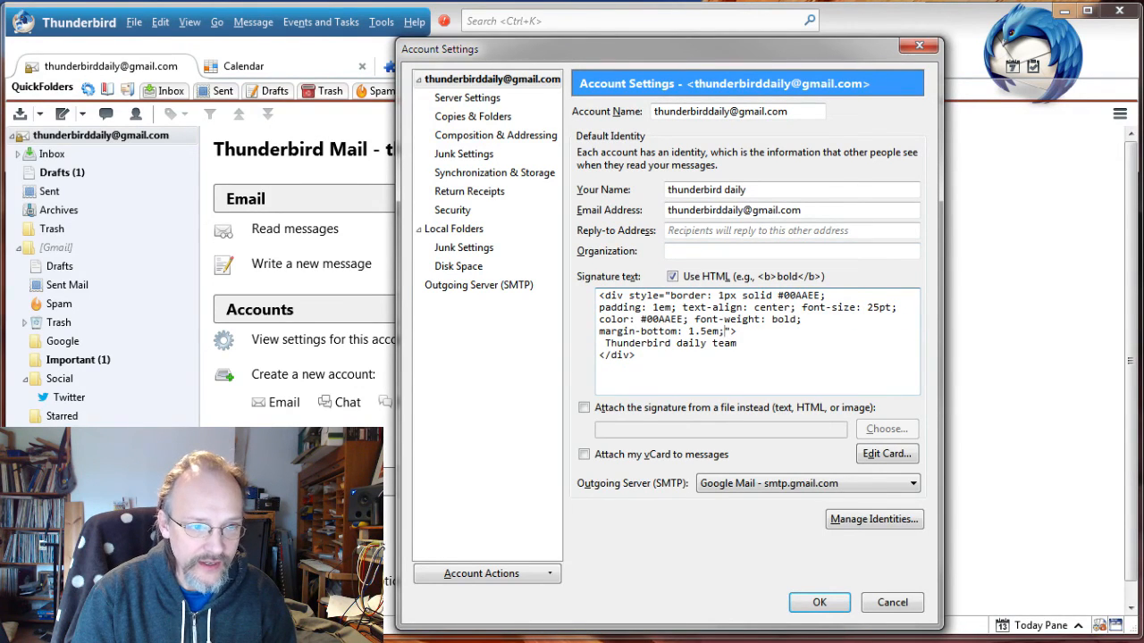
Add "box-shadow: 5px 5px 3px rgba(80,80,80,0.4);" to the signature div's style and save the account settings
{"action": "key", "text": "alt+Tab"}
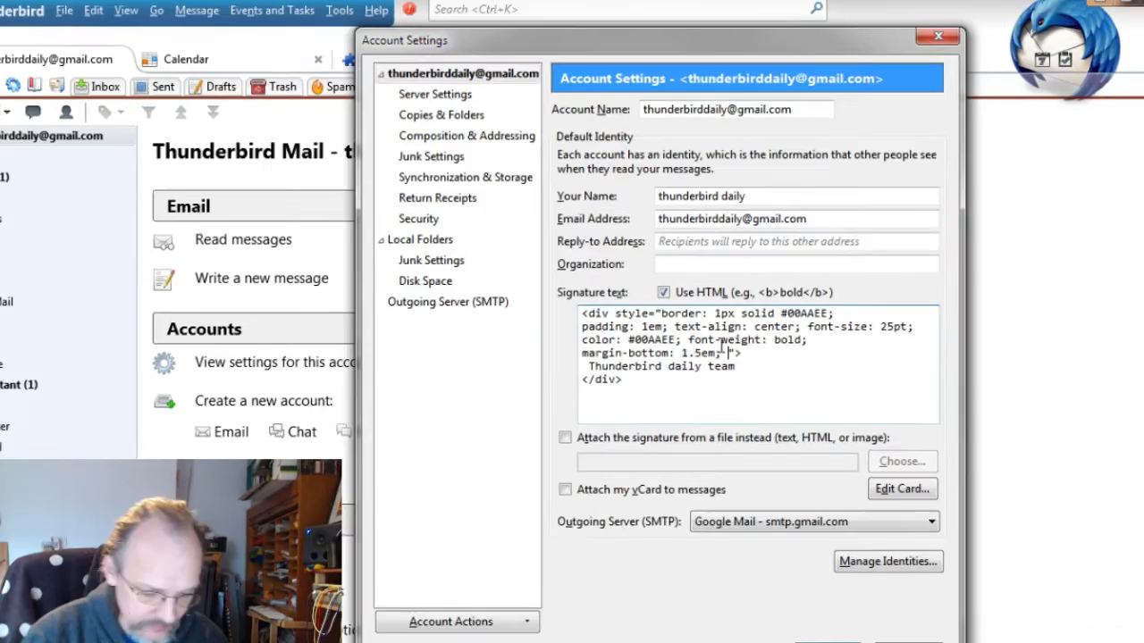
{"action": "left_click", "coordinate": [724, 331]}
{"action": "type", "text": "box-s"}
{"action": "type", "text": "hadow: "}
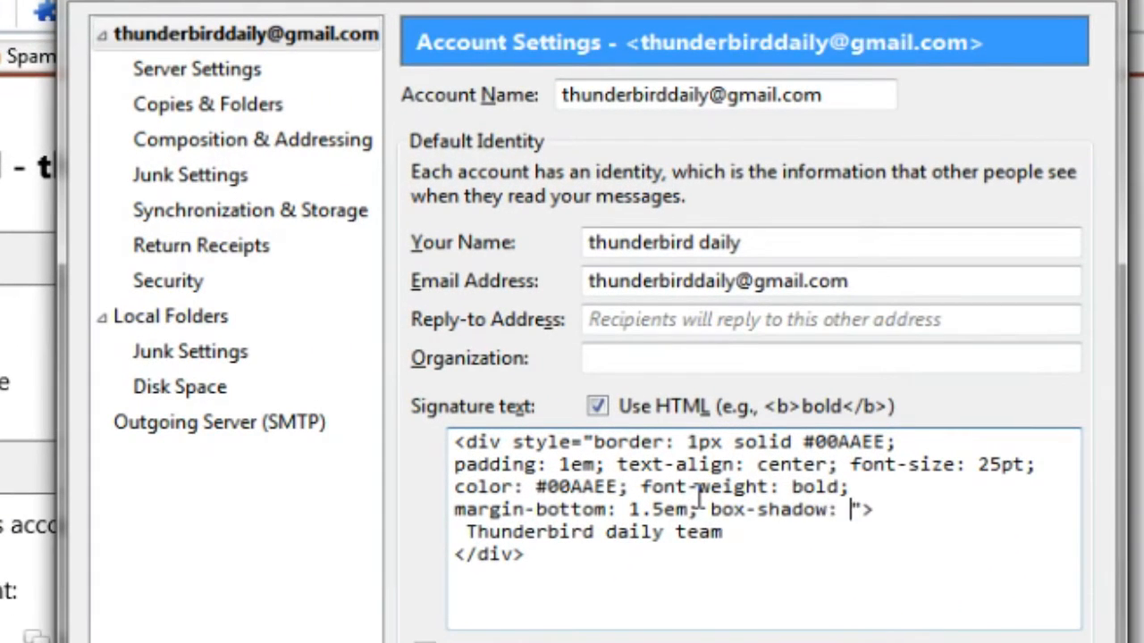
{"action": "type", "text": "5px 5px 3px "}
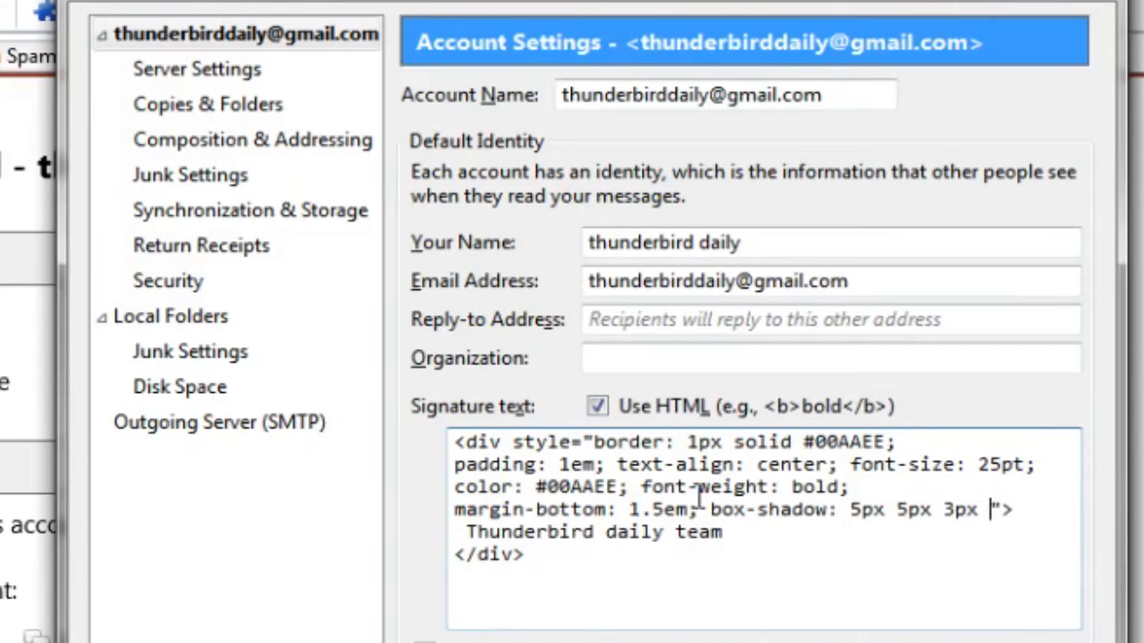
{"action": "type", "text": "grba(80"}
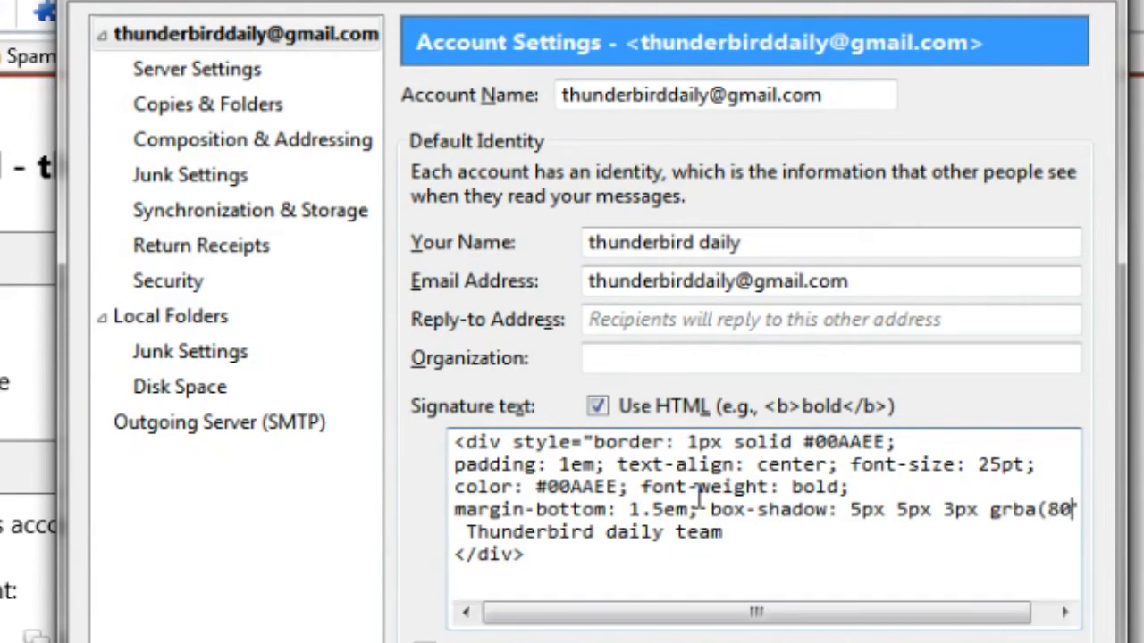
{"action": "type", "text": ",80,80,0.4);"}
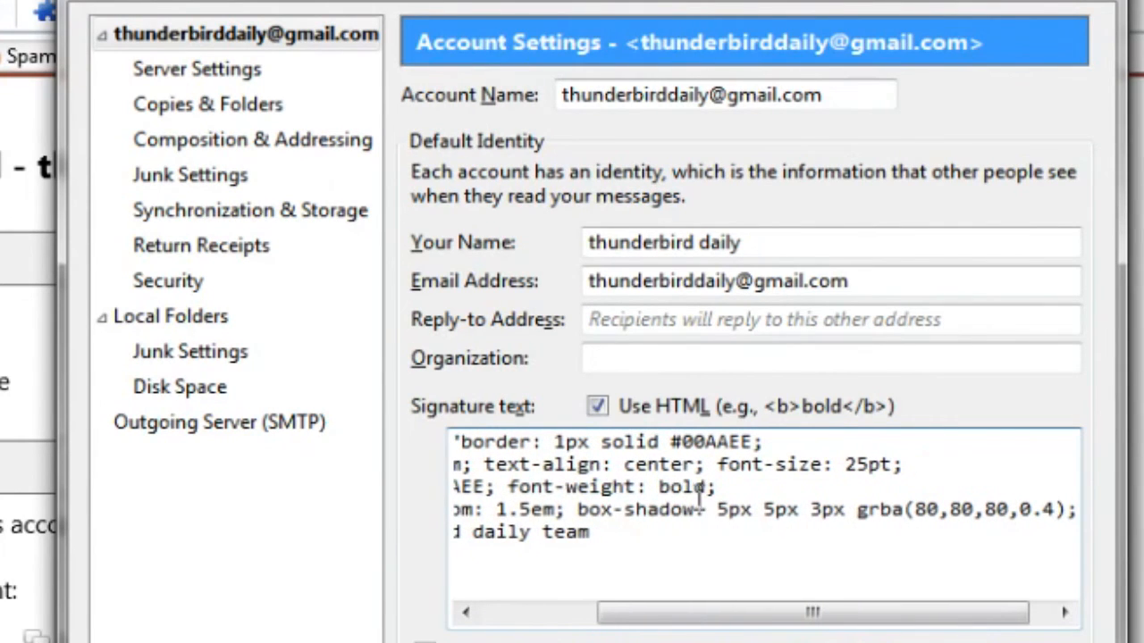
{"action": "type", "text": "\">"}
{"action": "left_click", "coordinate": [963, 510]}
{"action": "key", "text": "Right"}
{"action": "key", "text": "Delete"}
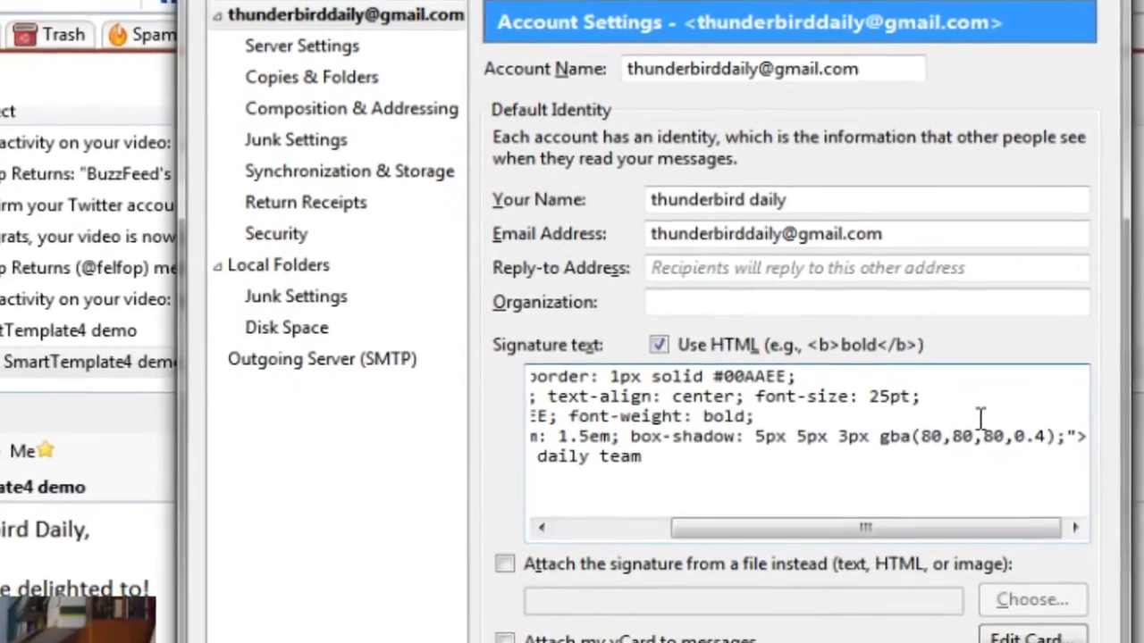
{"action": "type", "text": "r"}
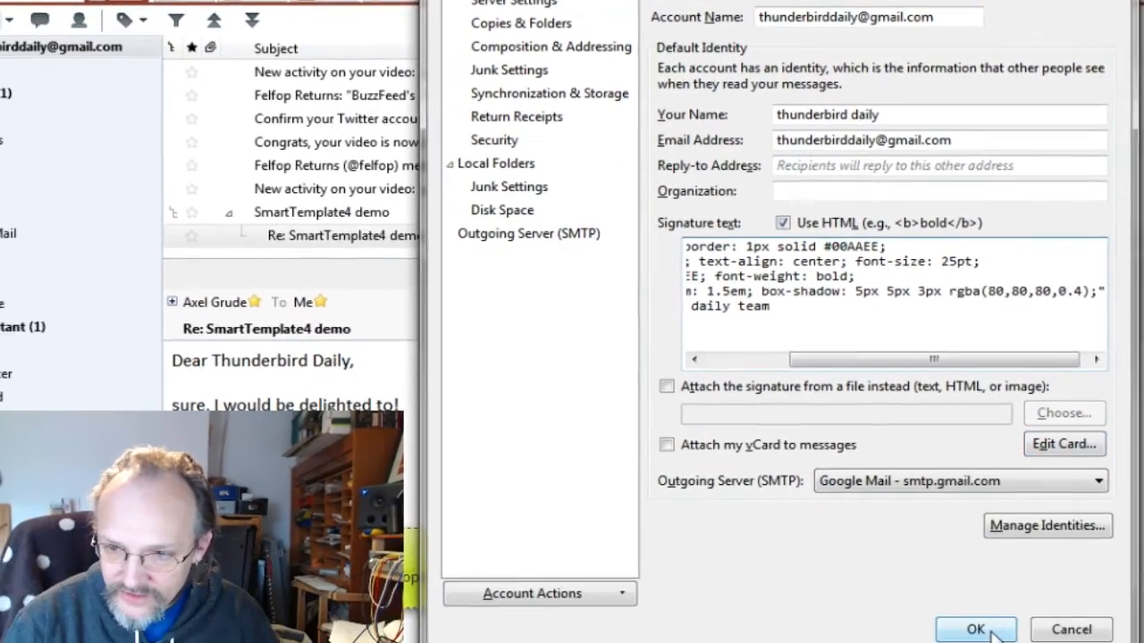
{"action": "left_click", "coordinate": [977, 623]}
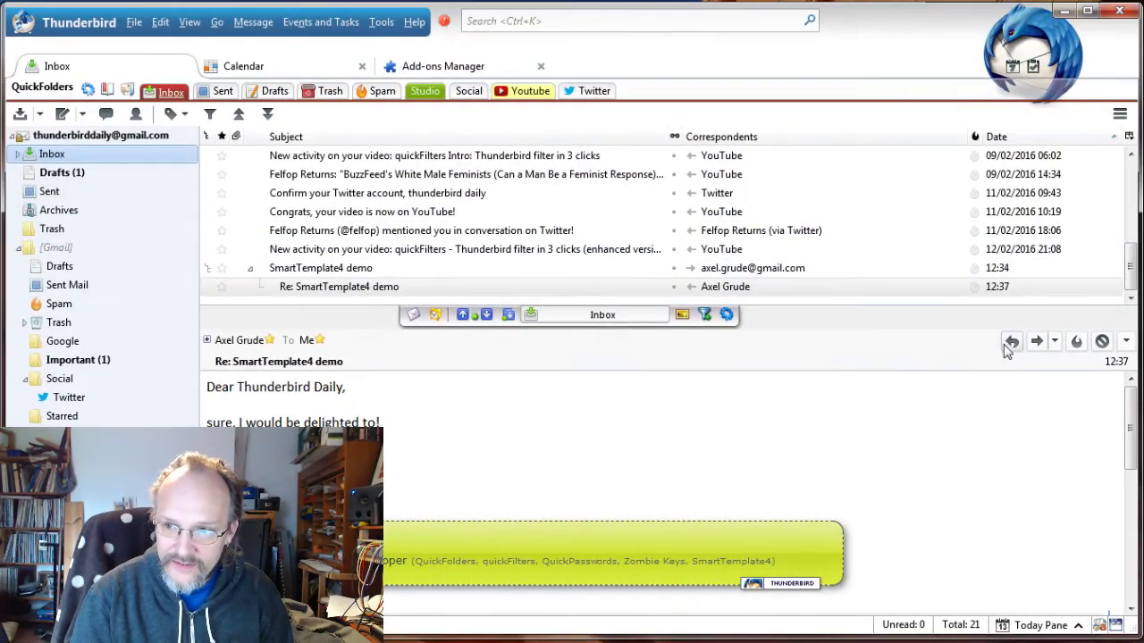
Open a test reply to the SmartTemplate4 demo message, narrow its window to check how the signature box adapts, and close it
{"action": "left_click", "coordinate": [1133, 313]}
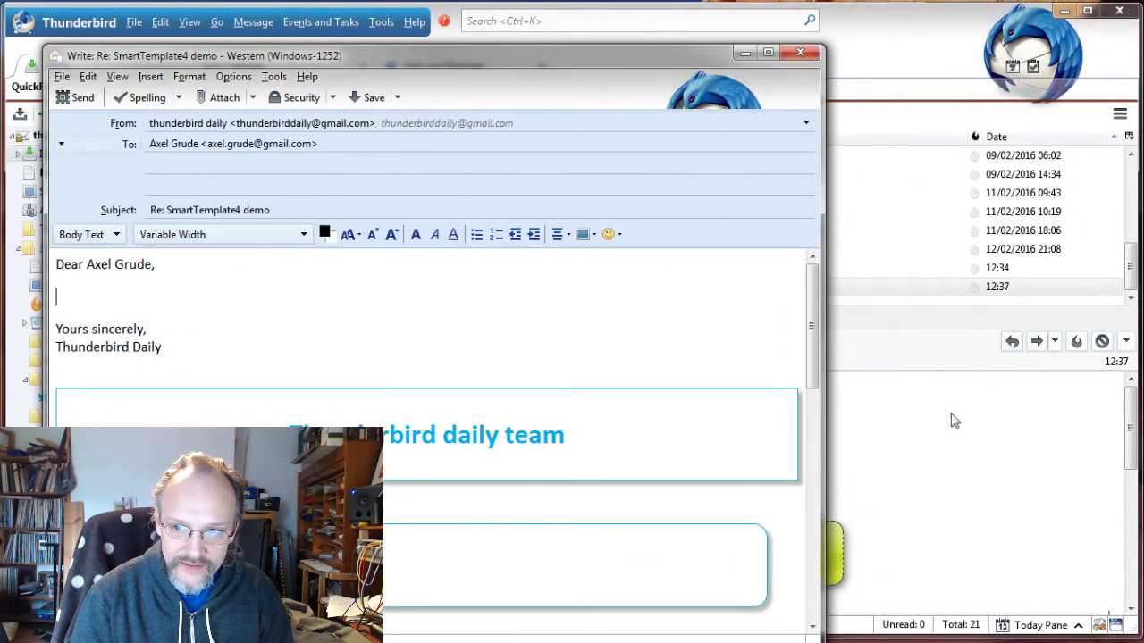
{"action": "left_click_drag", "start_coordinate": [827, 407], "coordinate": [654, 389]}
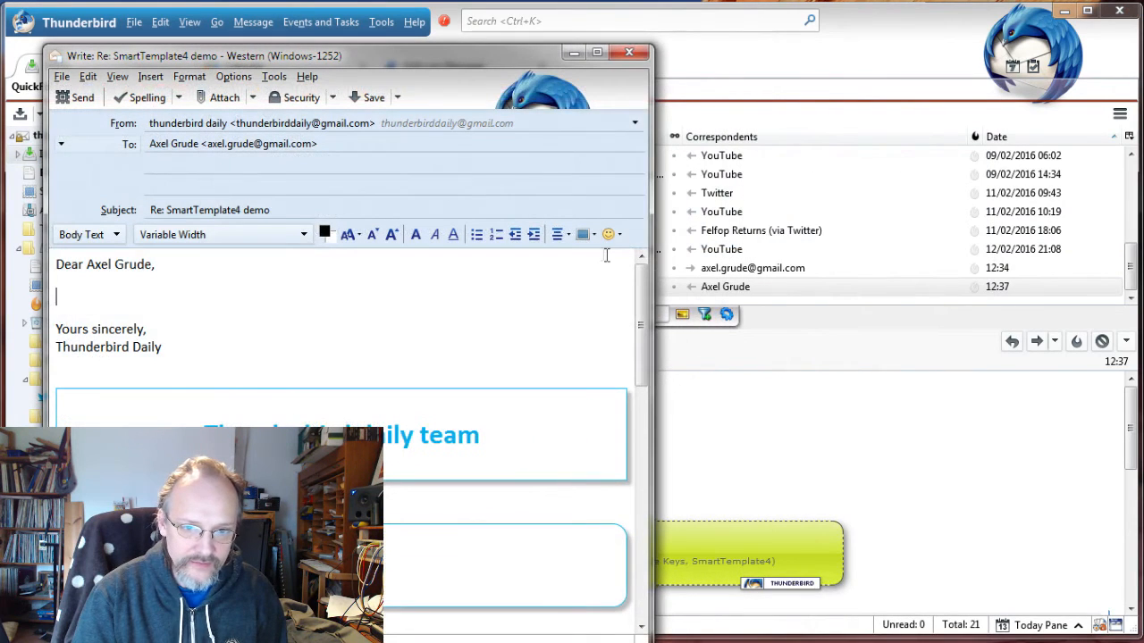
{"action": "left_click", "coordinate": [628, 53]}
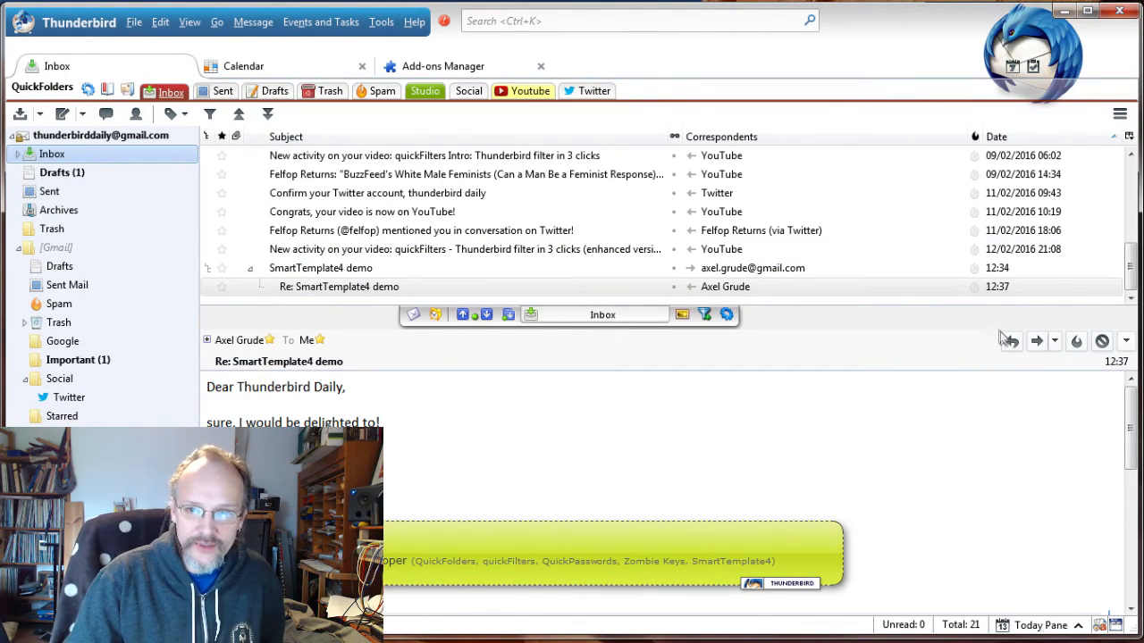
Test the template in a reply to the "Congrats, your video is now on YouTube!" message and close it
{"action": "left_click", "coordinate": [380, 214]}
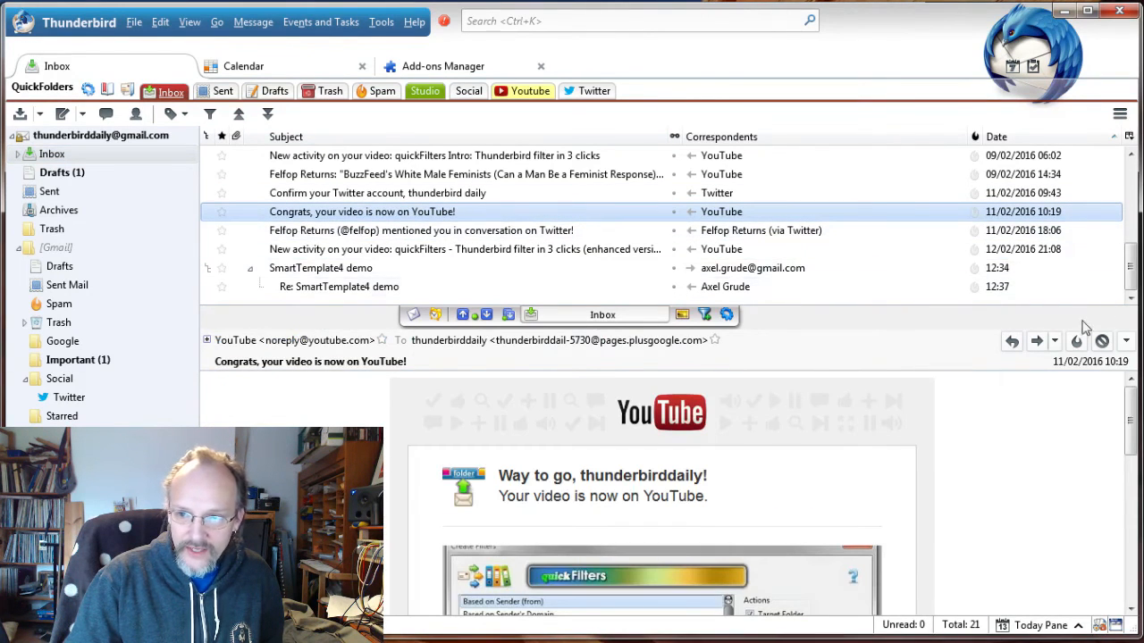
{"action": "left_click", "coordinate": [1011, 341]}
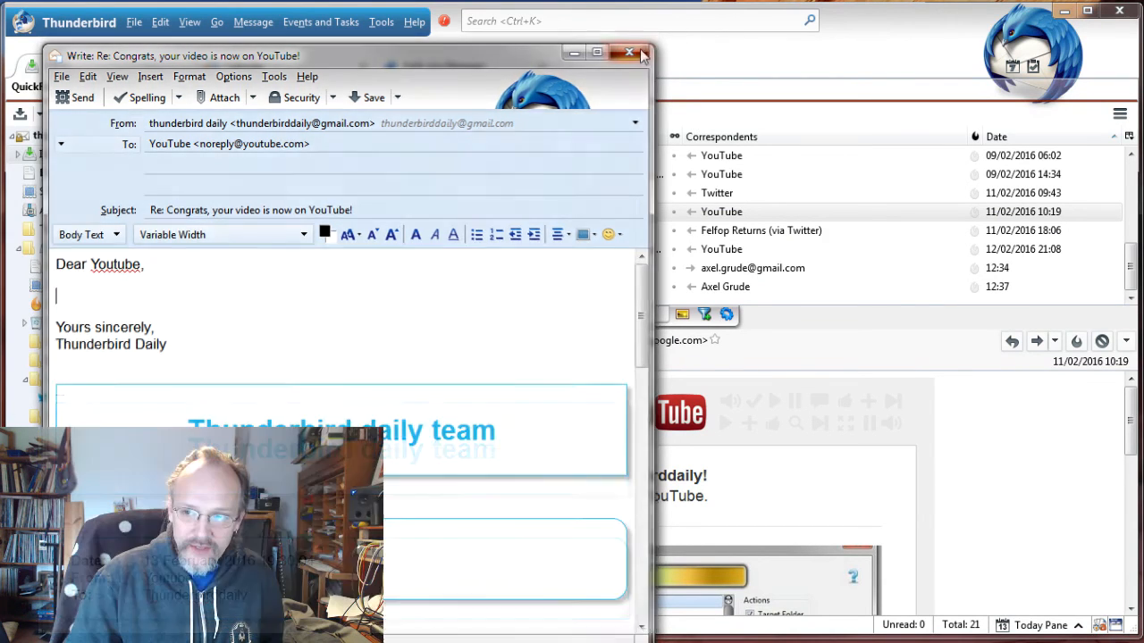
{"action": "left_click", "coordinate": [633, 51]}
Open the SmartTemplate4 settings on the reply template with the advanced options and review the fixed, recipient, sender and CC variables
{"action": "left_click", "coordinate": [1113, 587]}
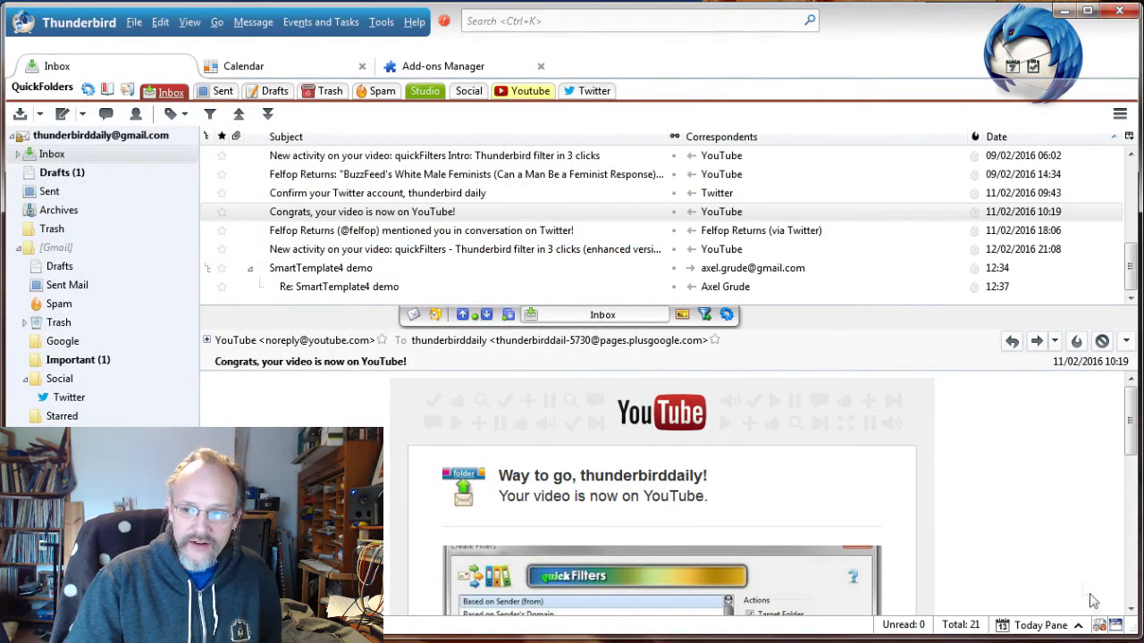
{"action": "left_click", "coordinate": [1099, 623]}
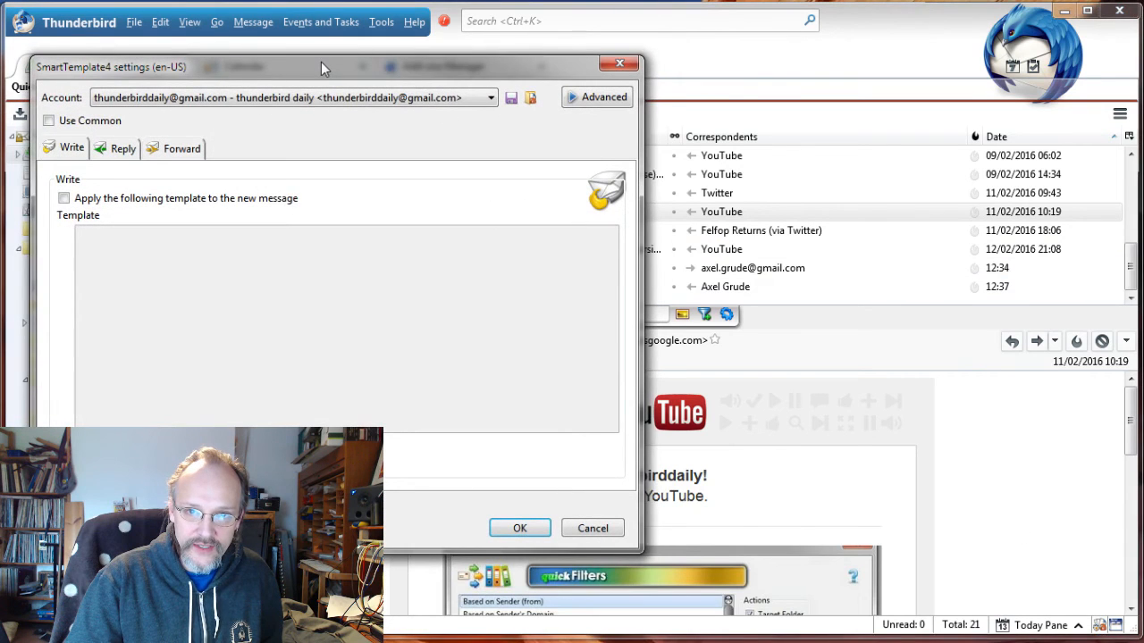
{"action": "left_click", "coordinate": [98, 138]}
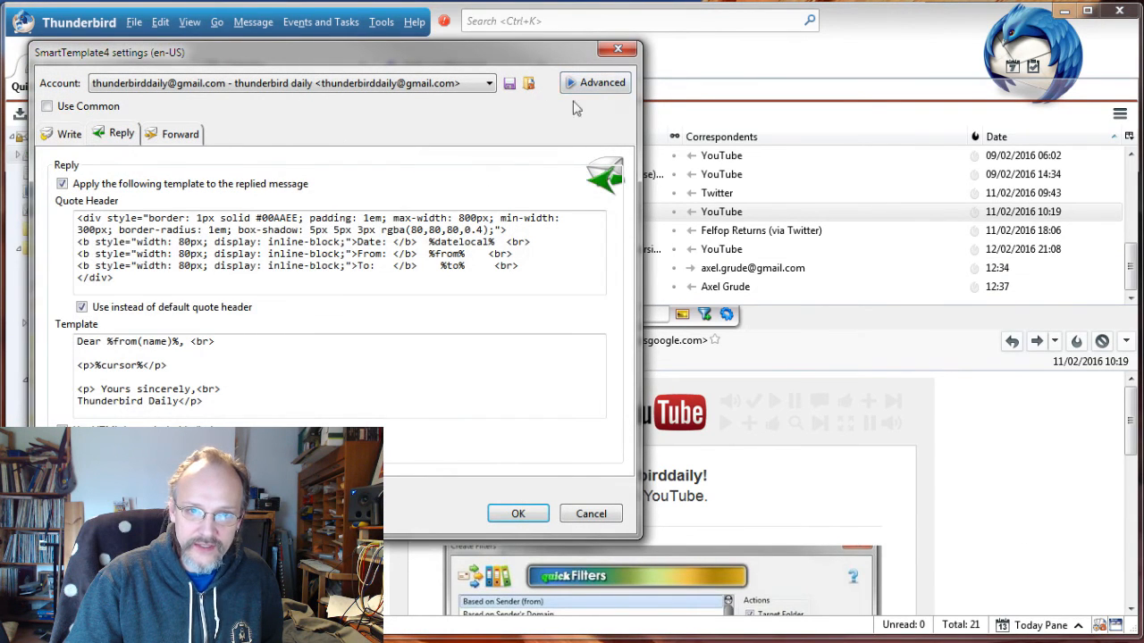
{"action": "left_click", "coordinate": [596, 82]}
{"action": "left_click_drag", "start_coordinate": [1034, 140], "coordinate": [1050, 109]}
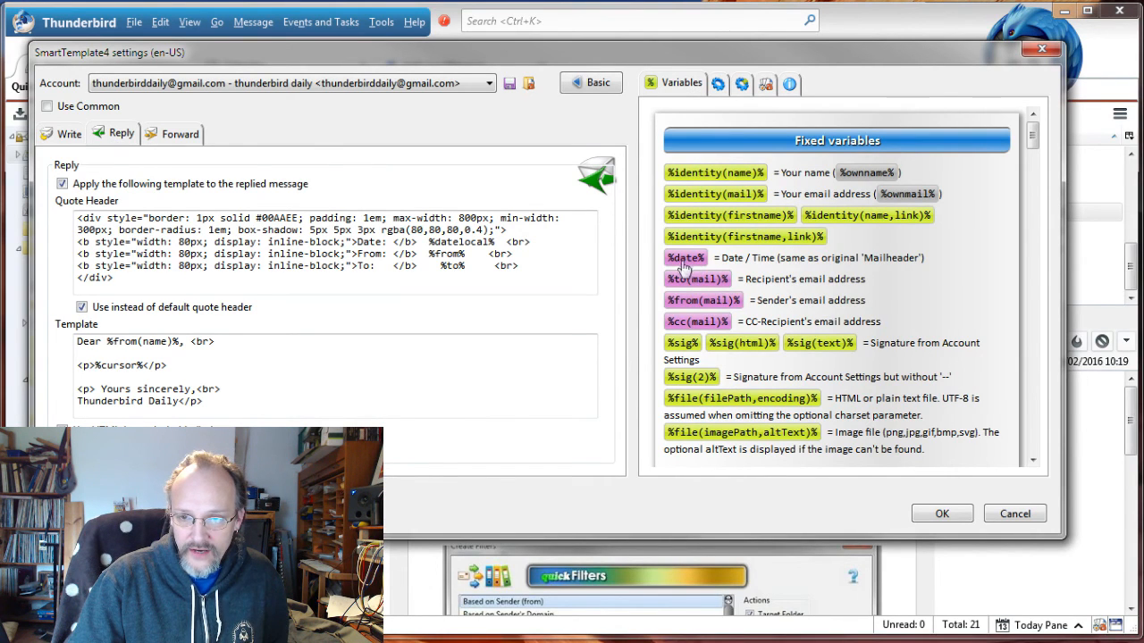
{"action": "left_click", "coordinate": [61, 134]}
{"action": "left_click", "coordinate": [114, 134]}
{"action": "scroll", "coordinate": [784, 284], "scroll_direction": "down", "scroll_amount": 5}
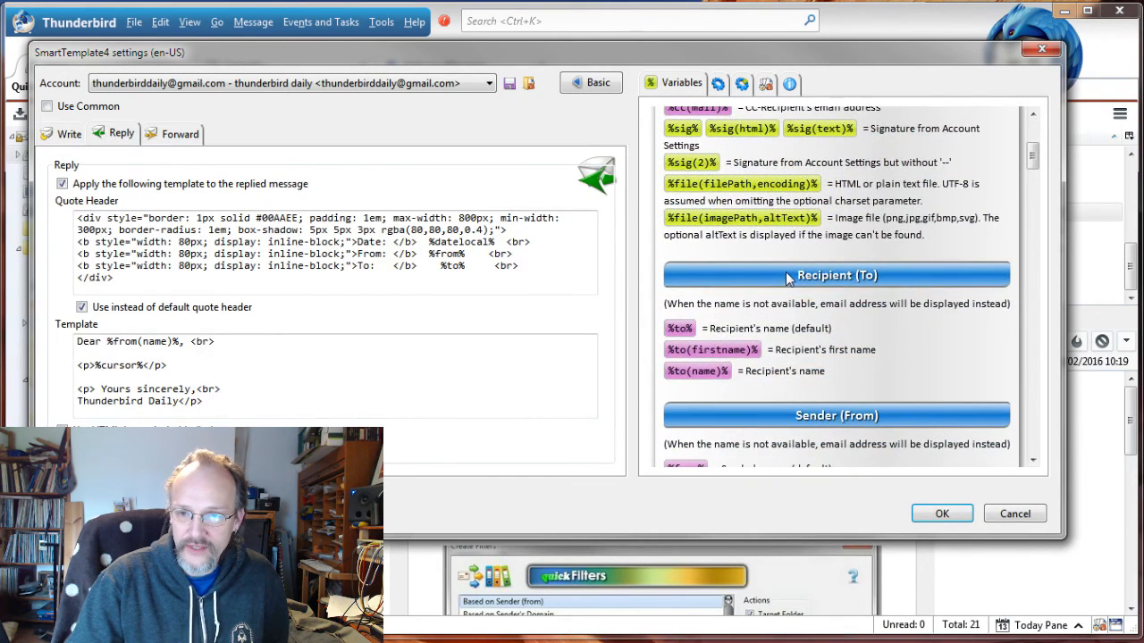
{"action": "scroll", "coordinate": [784, 282], "scroll_direction": "down", "scroll_amount": 6}
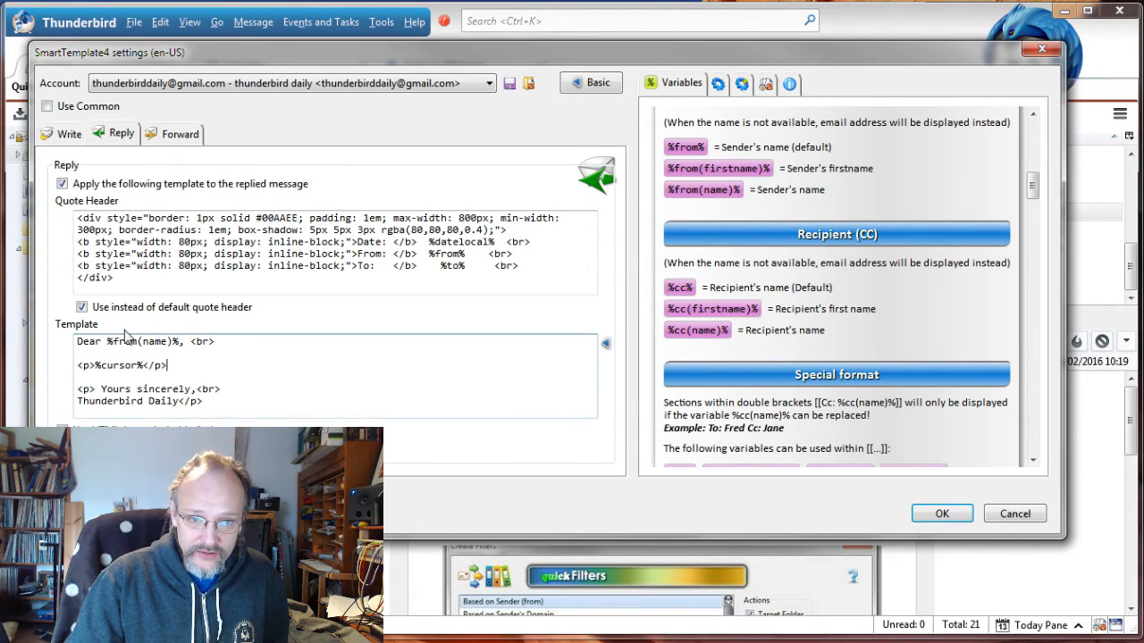
Copy the reply template text, enable the template for forwarded messages, and paste the text as the forward template
{"action": "left_click_drag", "start_coordinate": [80, 340], "coordinate": [295, 404]}
{"action": "right_click", "coordinate": [137, 369]}
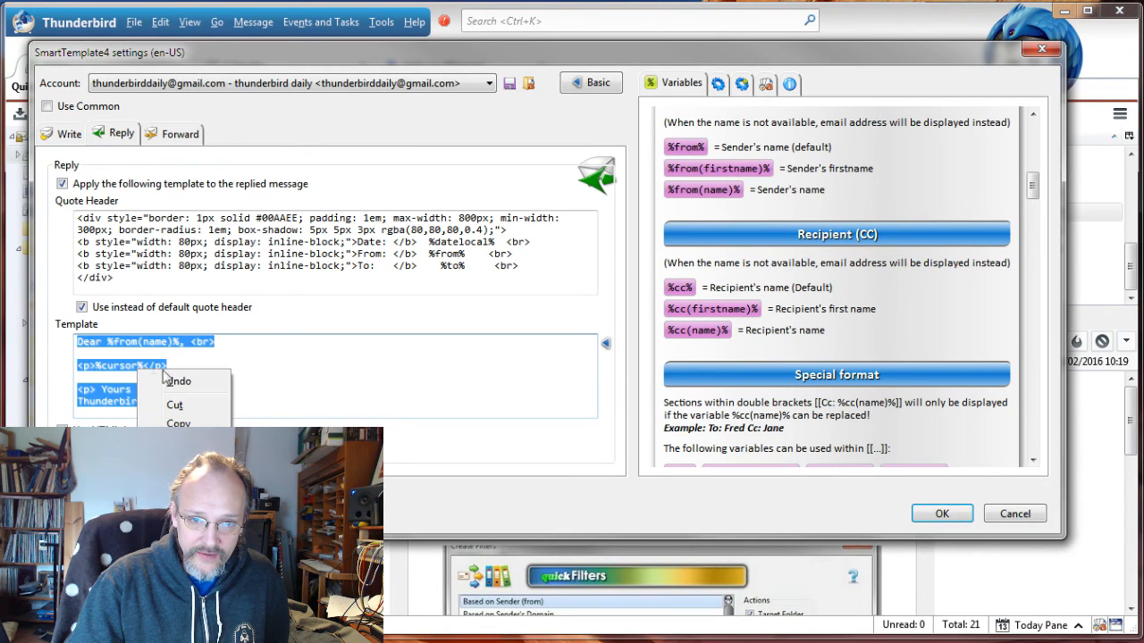
{"action": "left_click", "coordinate": [183, 418]}
{"action": "left_click", "coordinate": [175, 136]}
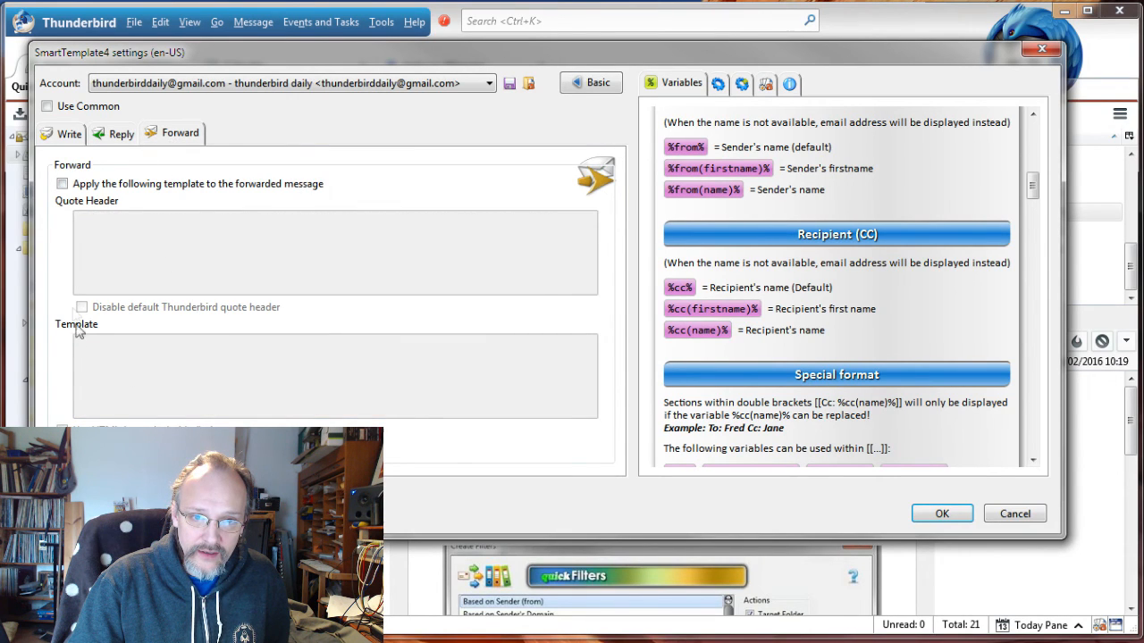
{"action": "left_click", "coordinate": [62, 185]}
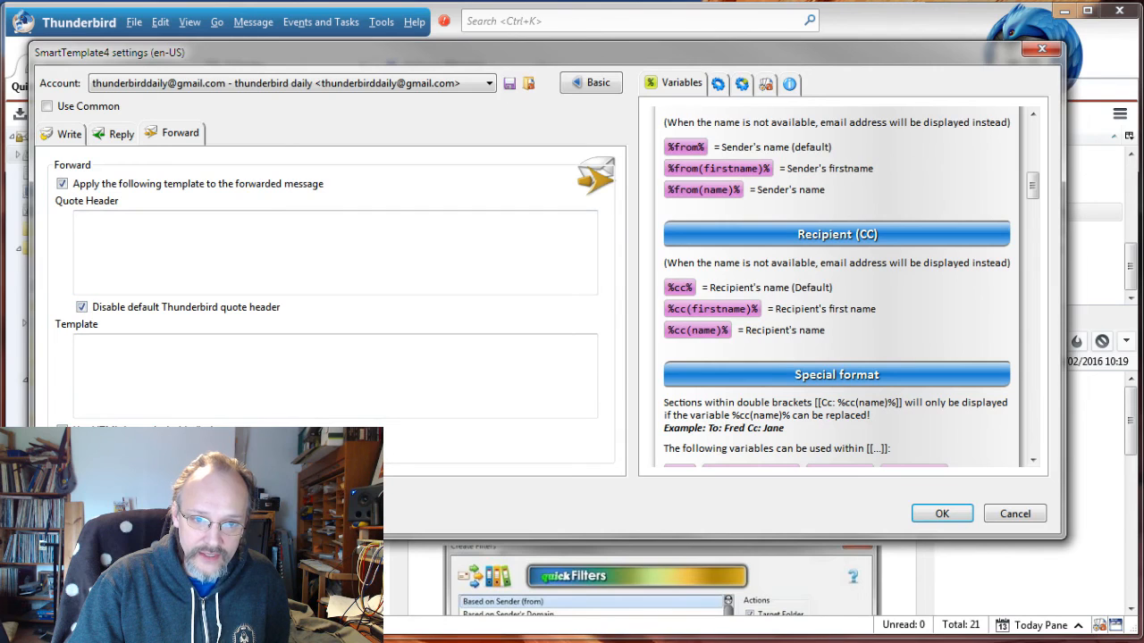
{"action": "right_click", "coordinate": [122, 348]}
{"action": "left_click", "coordinate": [148, 409]}
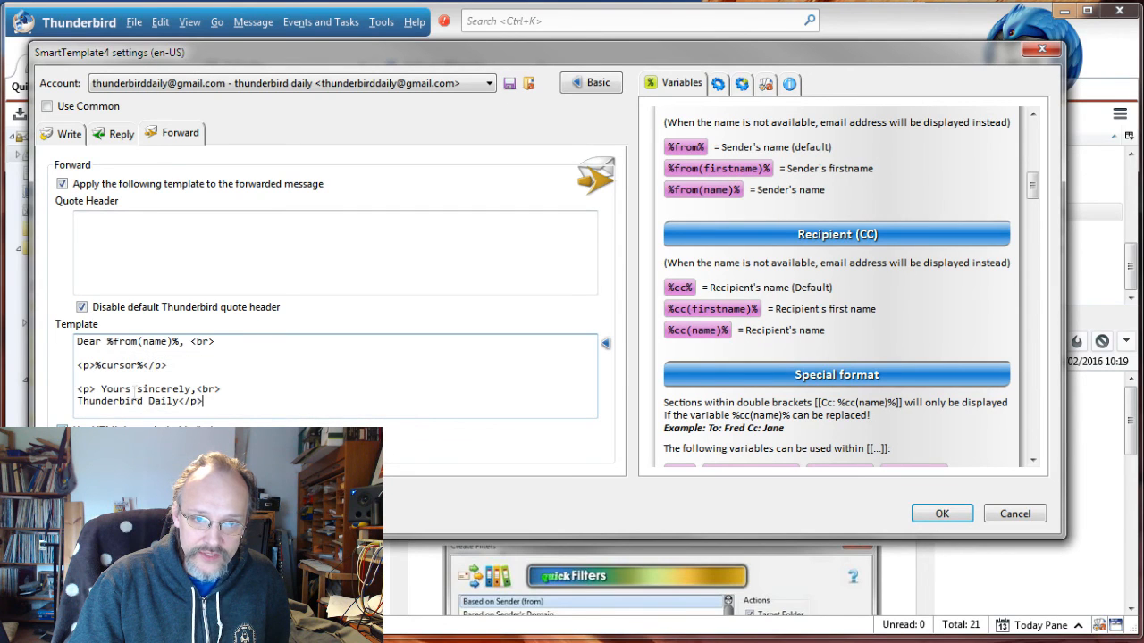
Copy the whole styled quote header from the reply template into the forward template's quote header and save the settings
{"action": "left_click", "coordinate": [107, 138]}
{"action": "left_click", "coordinate": [136, 241]}
{"action": "key", "text": "ctrl+a"}
{"action": "right_click", "coordinate": [137, 242]}
{"action": "left_click", "coordinate": [174, 300]}
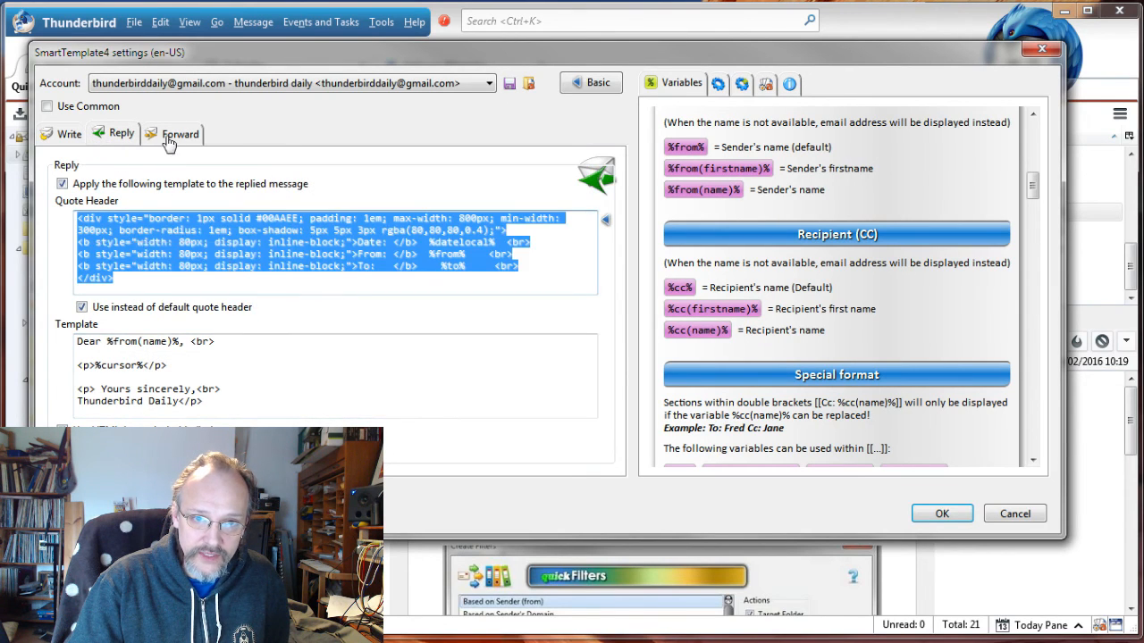
{"action": "left_click", "coordinate": [170, 139]}
{"action": "right_click", "coordinate": [148, 223]}
{"action": "left_click", "coordinate": [188, 299]}
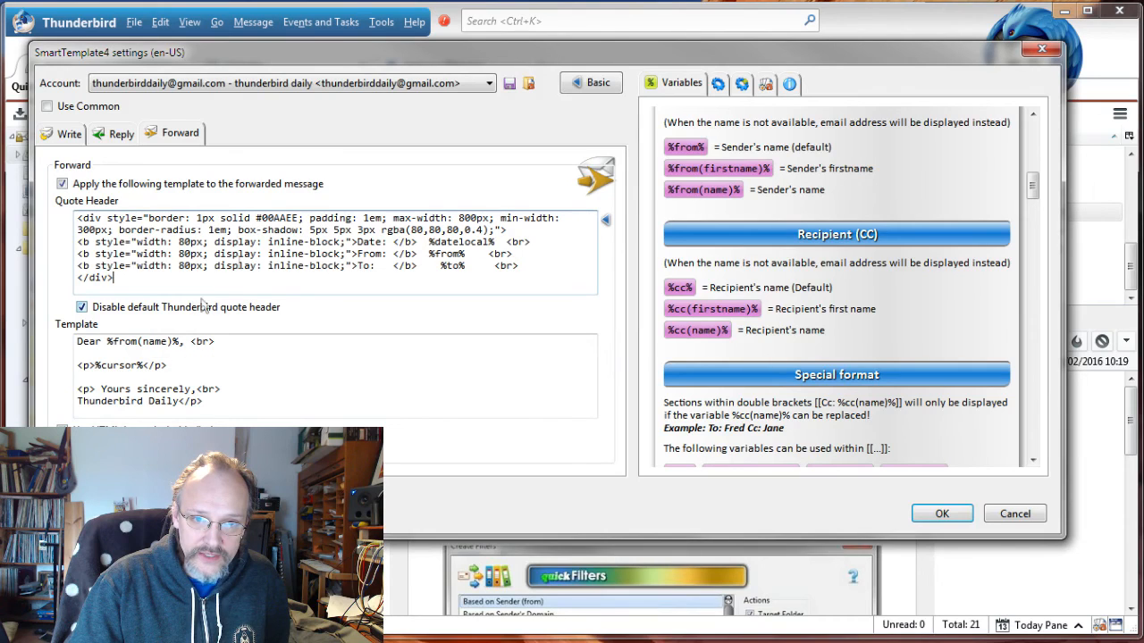
{"action": "left_click", "coordinate": [942, 514]}
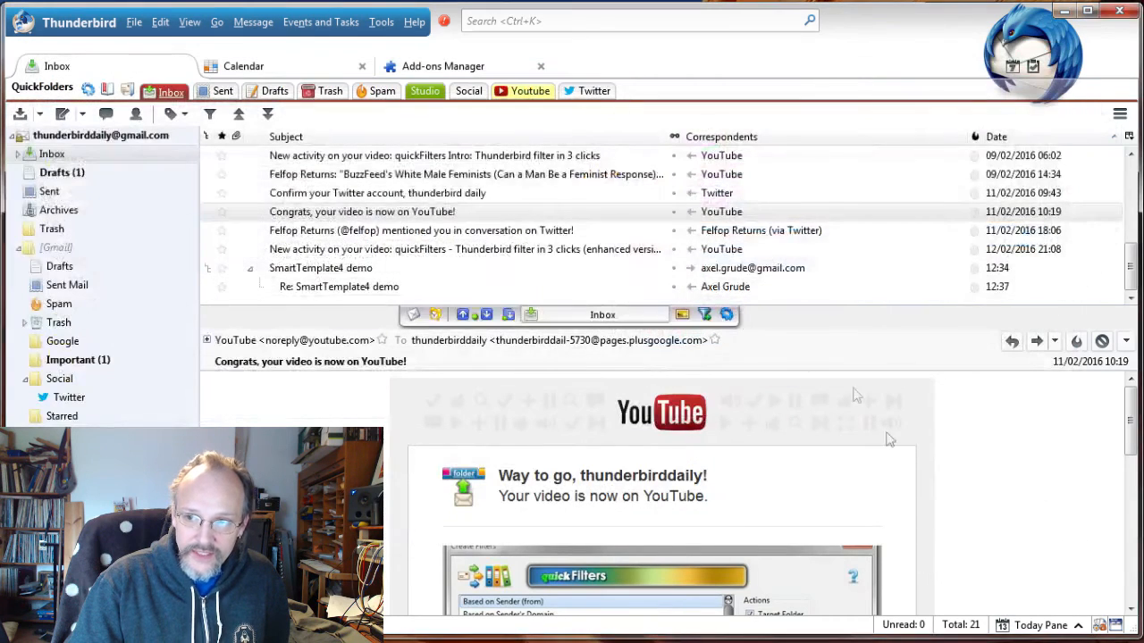
Forward the "Congrats, your video is now on YouTube!" message to check the forward template, and close the draft
{"action": "left_click", "coordinate": [1038, 342]}
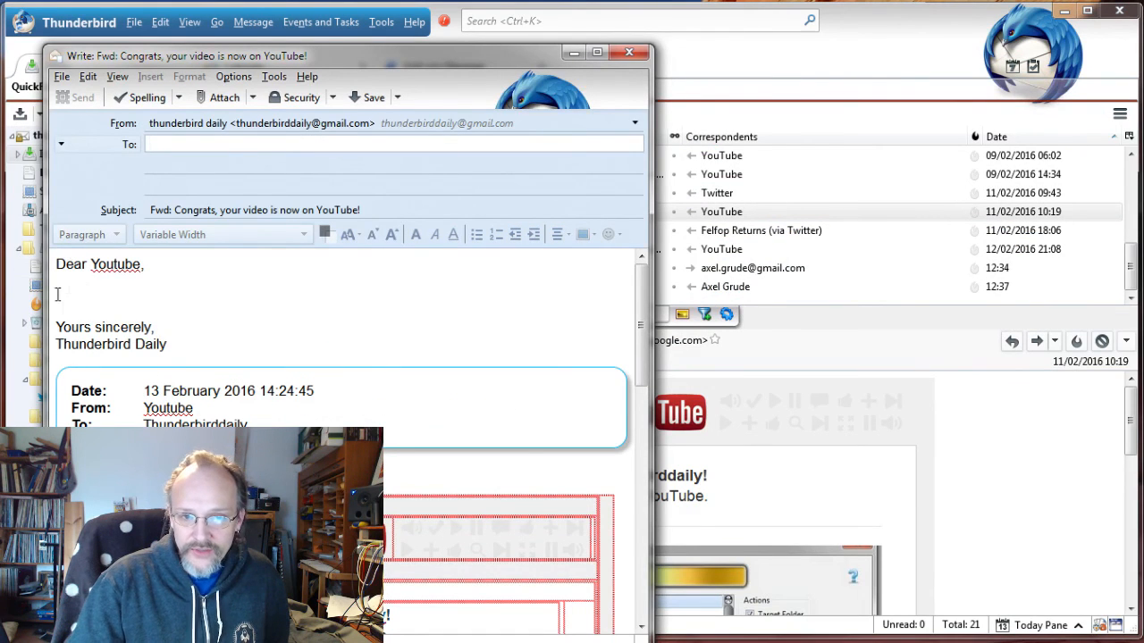
{"action": "left_click", "coordinate": [629, 52]}
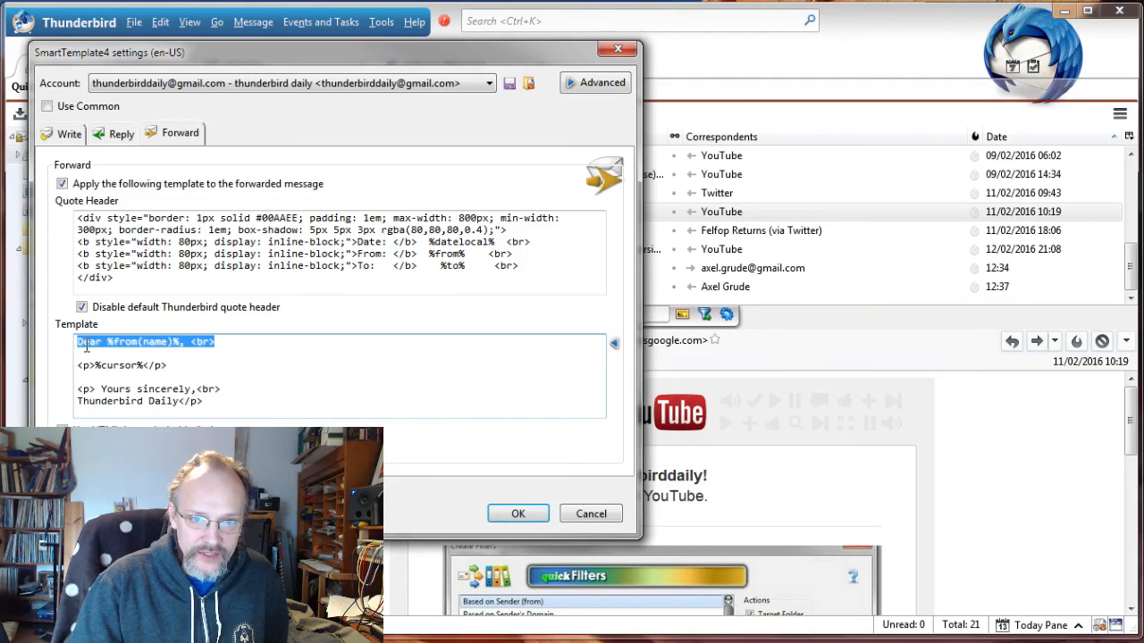
Change the forward template's greeting word to "Hi", replace the closing lines with "Original email below:" and save the settings
{"action": "left_click", "coordinate": [95, 345]}
{"action": "left_click_drag", "start_coordinate": [101, 345], "coordinate": [57, 346]}
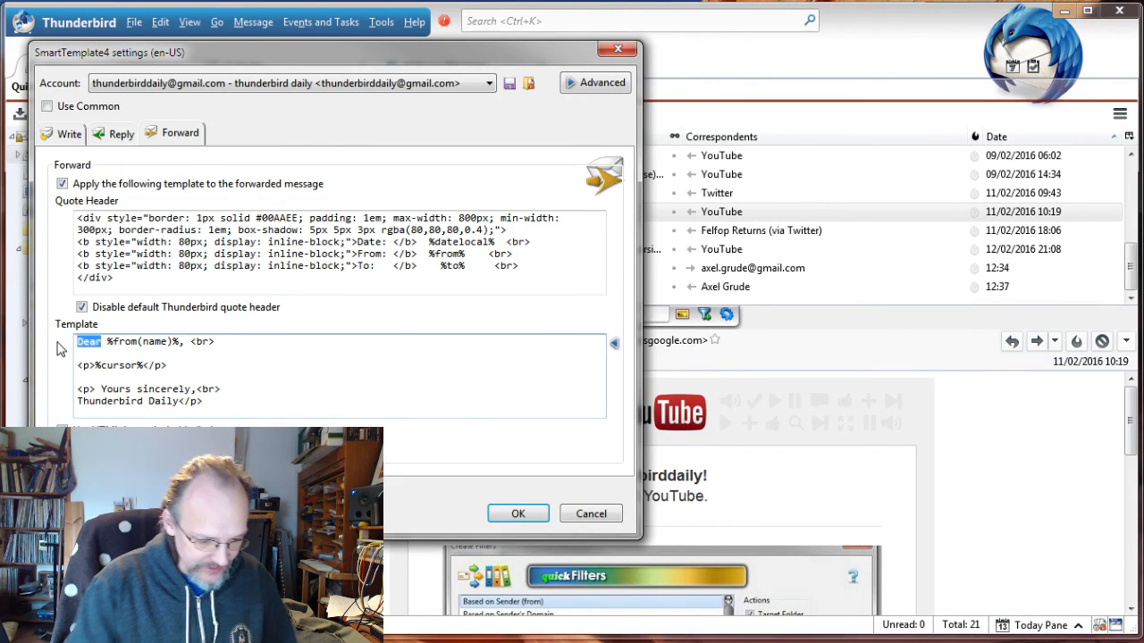
{"action": "type", "text": "Hi"}
{"action": "left_click_drag", "start_coordinate": [101, 390], "coordinate": [190, 402]}
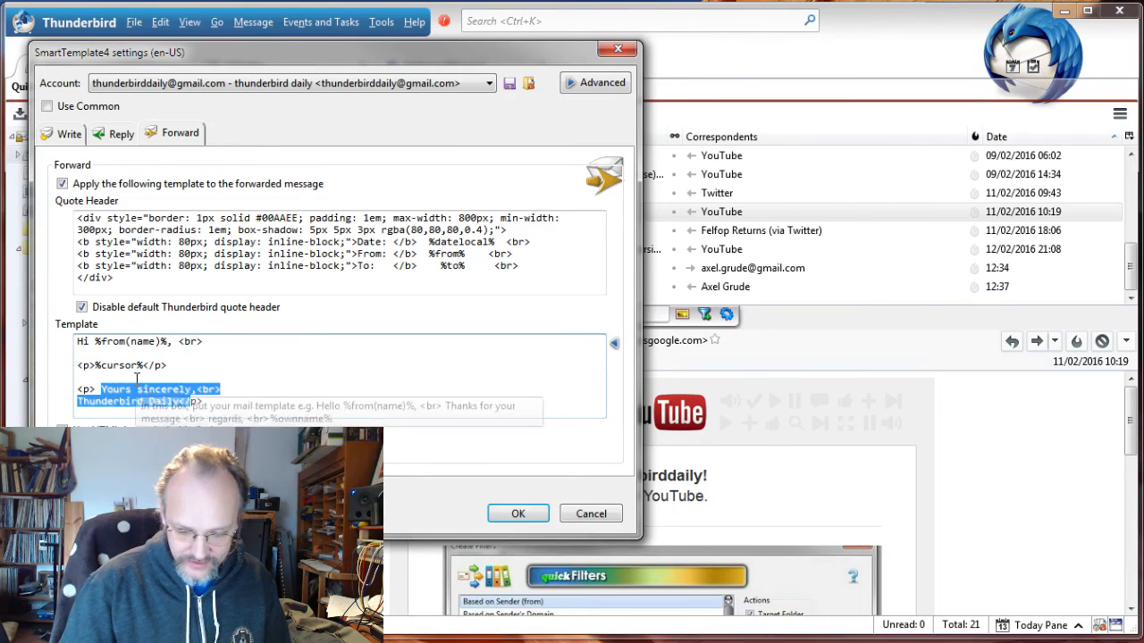
{"action": "type", "text": "Original email below:"}
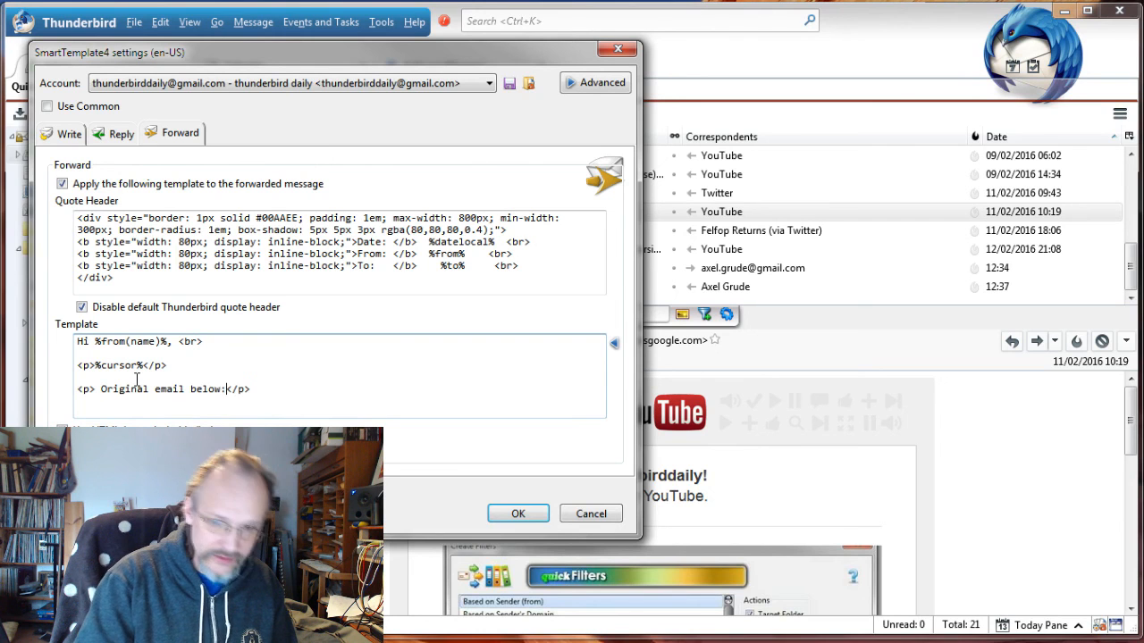
{"action": "left_click", "coordinate": [518, 514]}
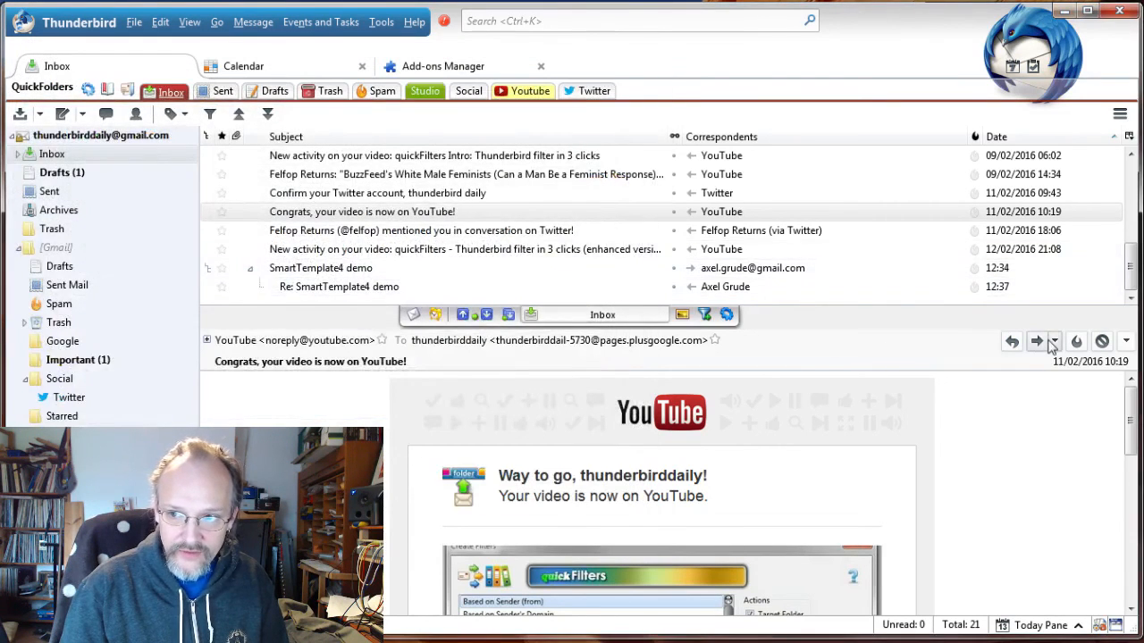
Test the forward template with recipient "xxx" and the body text "this is the mail i got today!", and discard the draft
{"action": "left_click", "coordinate": [1039, 343]}
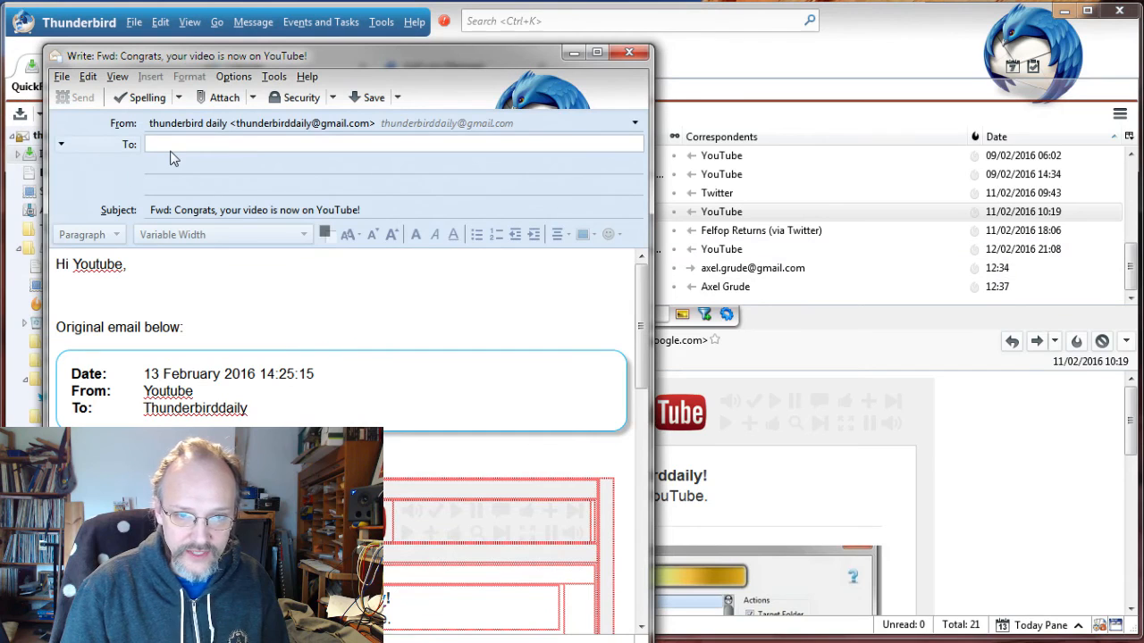
{"action": "type", "text": "xx"}
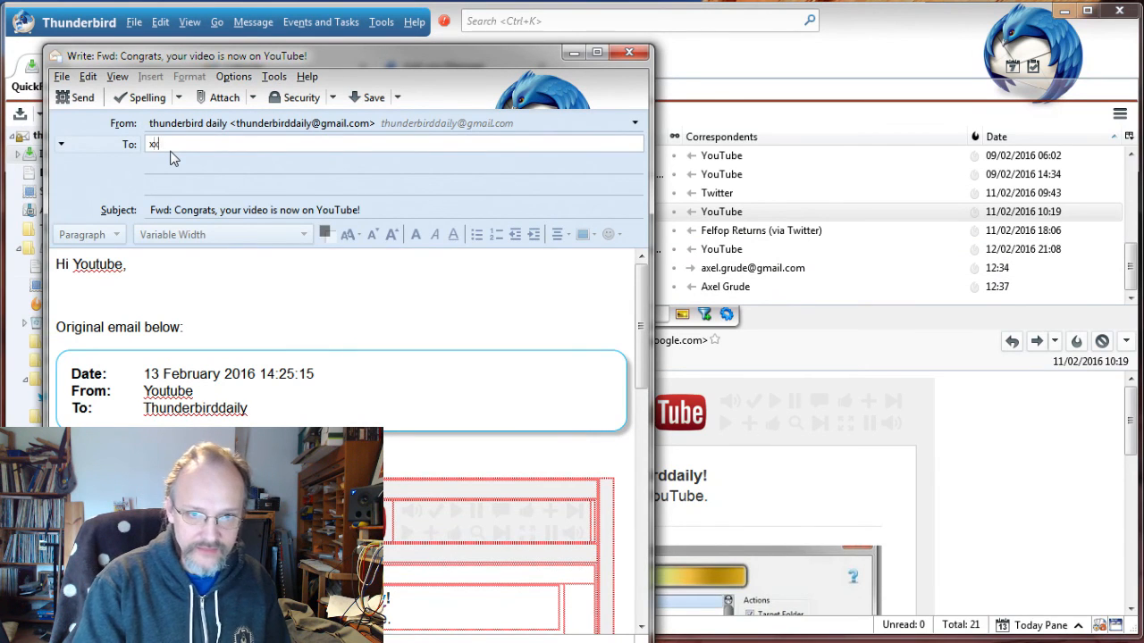
{"action": "type", "text": "x"}
{"action": "double_click", "coordinate": [80, 268]}
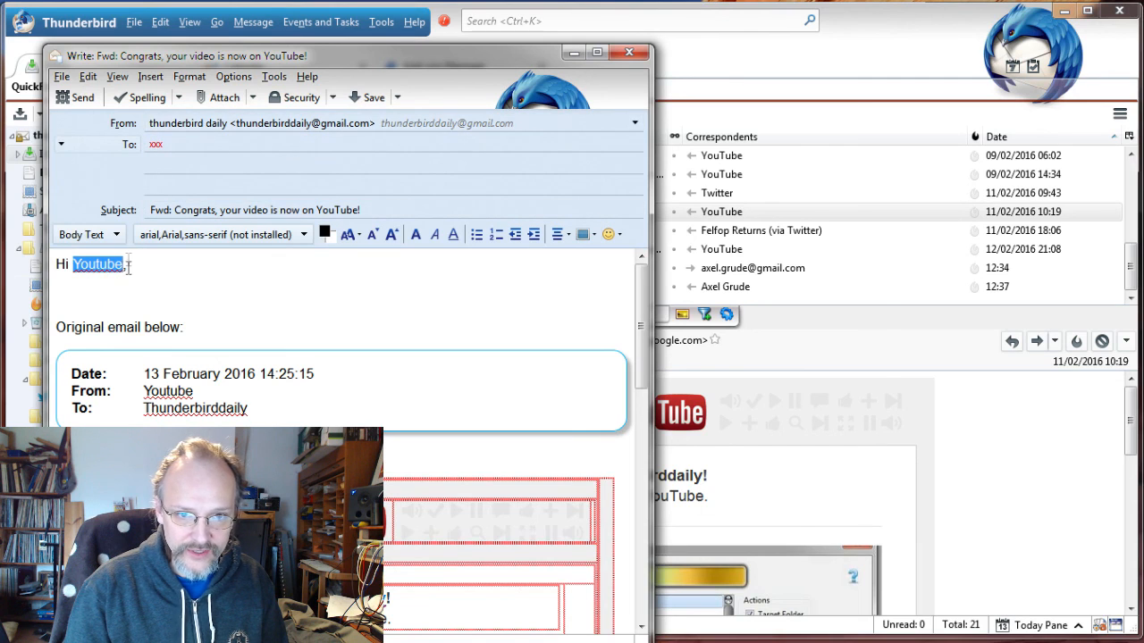
{"action": "left_click", "coordinate": [91, 293]}
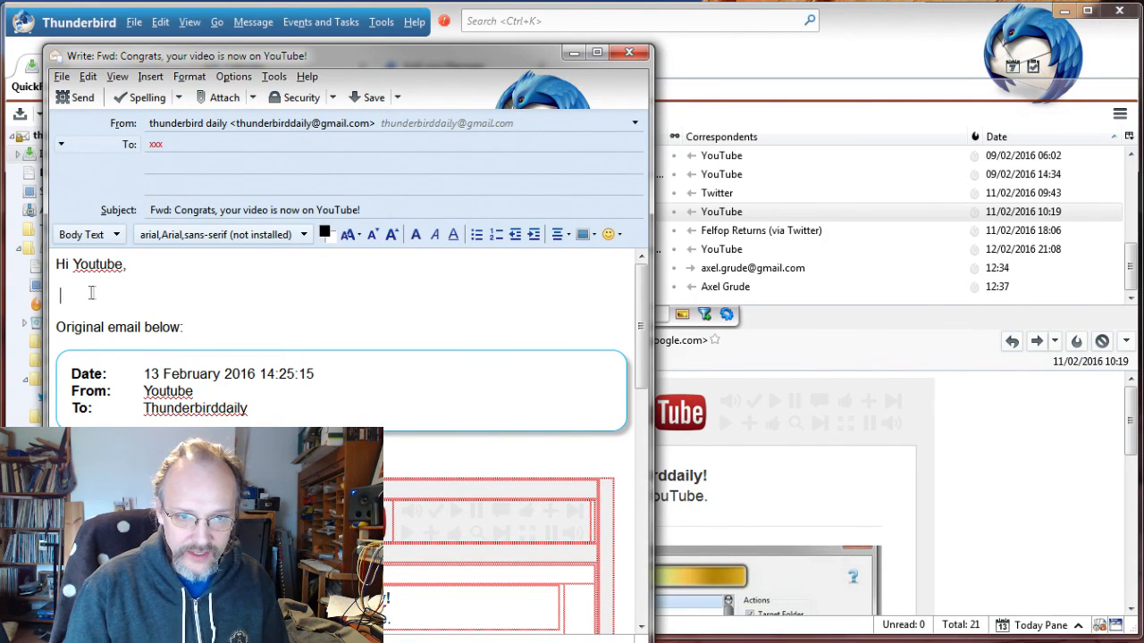
{"action": "type", "text": "this is the mail i got today!"}
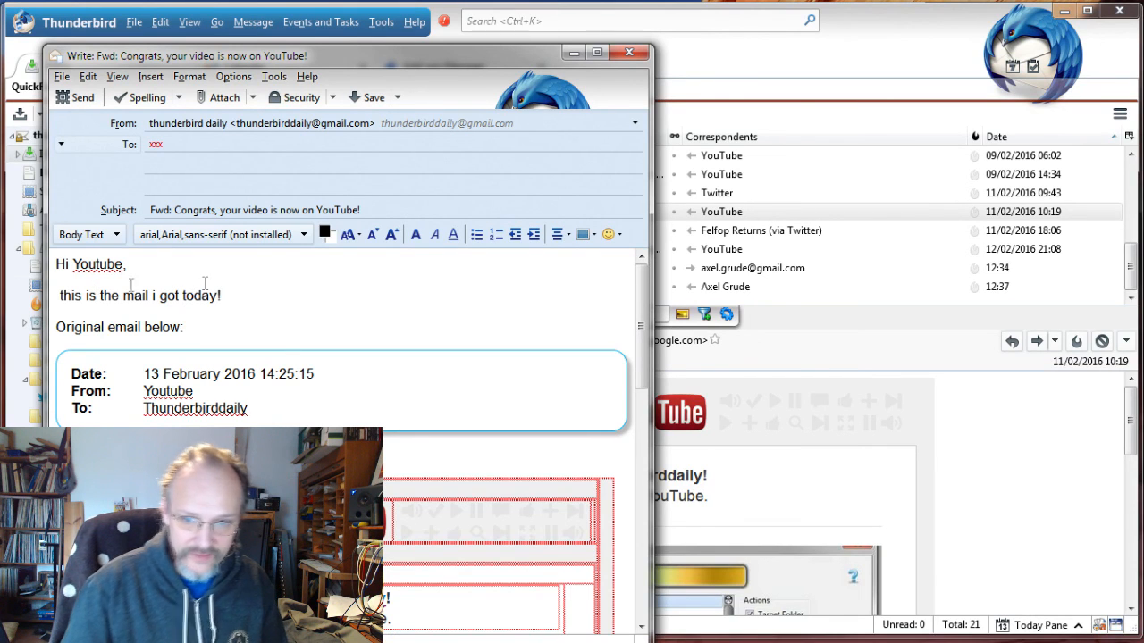
{"action": "left_click", "coordinate": [629, 53]}
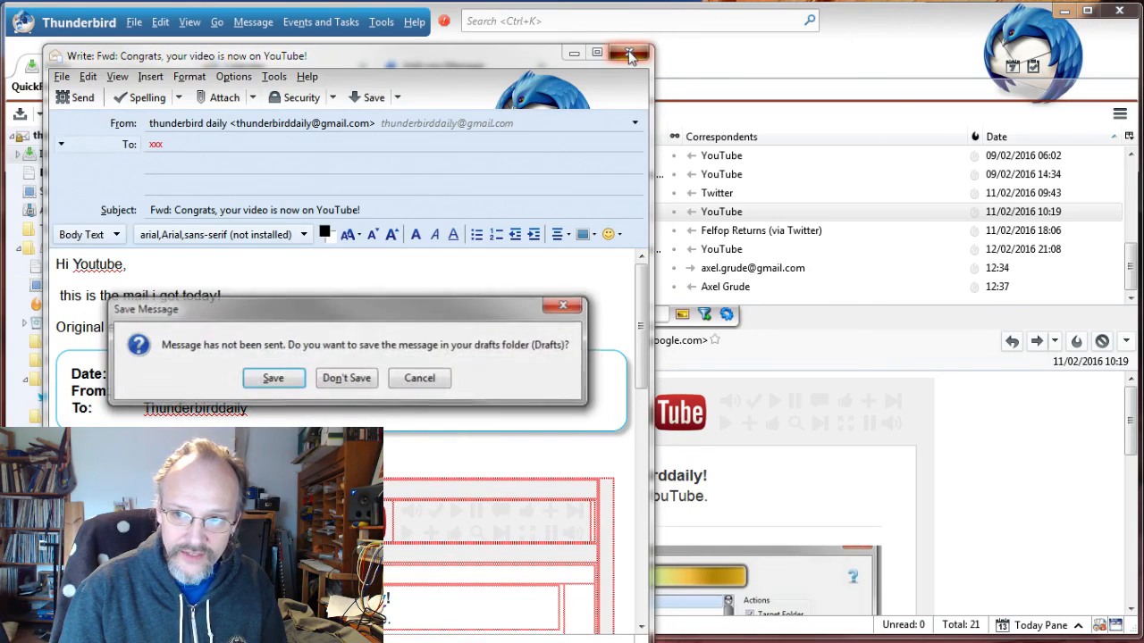
{"action": "left_click", "coordinate": [347, 378]}
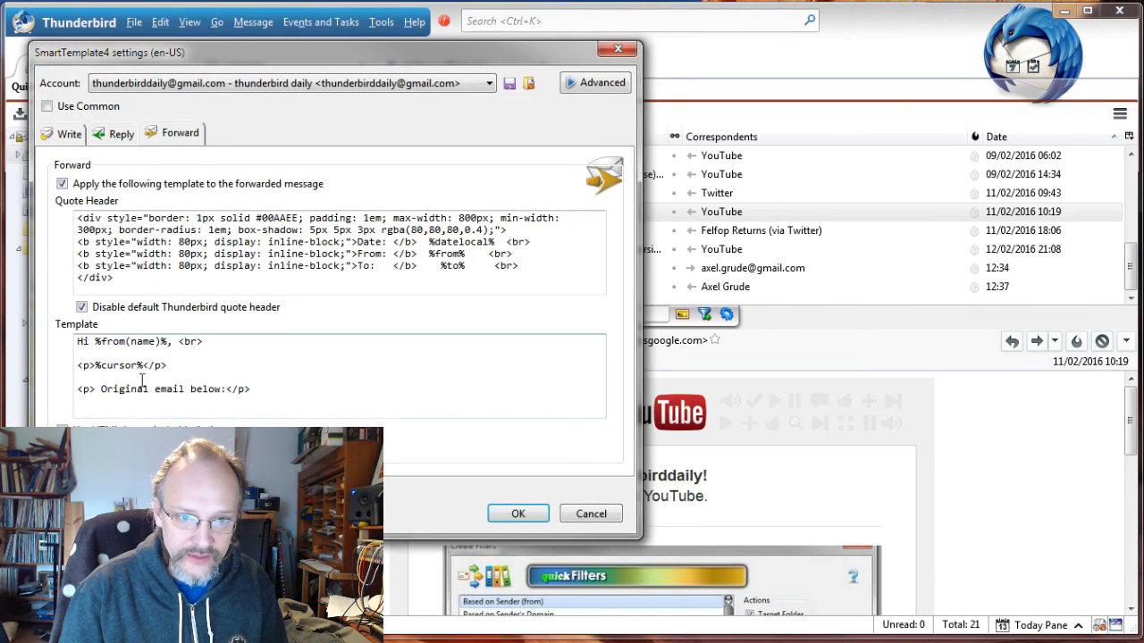
Remove the %from(name)% variable from the forward template's greeting, keep a comma after "Hi", and save the settings
{"action": "left_click_drag", "start_coordinate": [96, 341], "coordinate": [158, 343]}
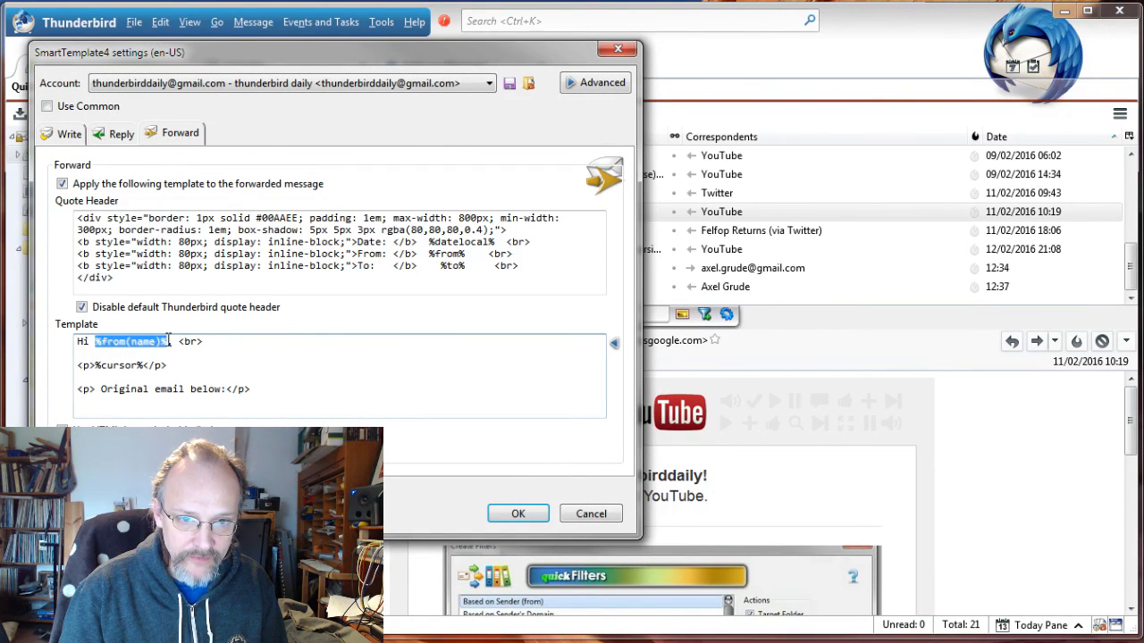
{"action": "key", "text": "BackSpace"}
{"action": "key", "text": "BackSpace"}
{"action": "type", "text": ","}
{"action": "left_click", "coordinate": [525, 516]}
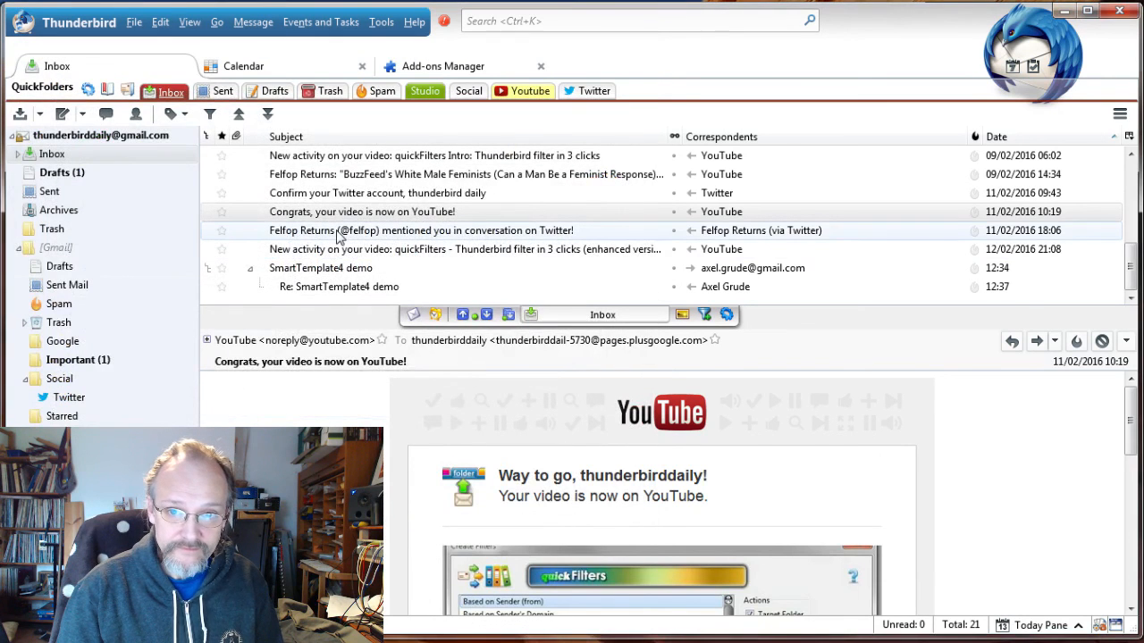